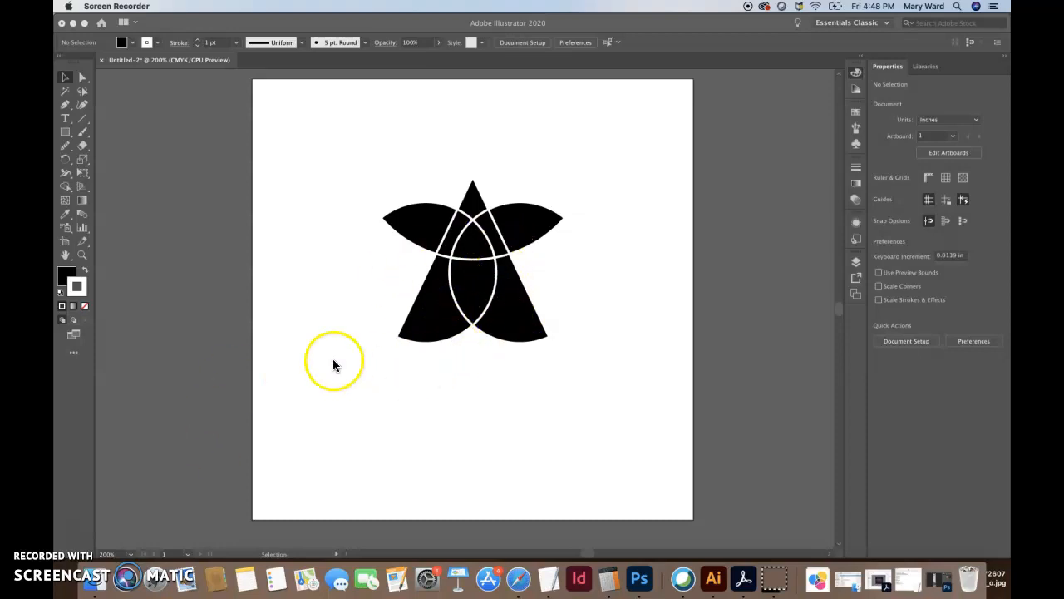
# Add an area-type block under the star reading 'Graphic Design Program' over 'MSU-NORTHERN', widened to fit
pyautogui.click(66, 121)
pyautogui.moveTo(575, 433); pyautogui.dragTo(625, 436)
pyautogui.click(66, 118)
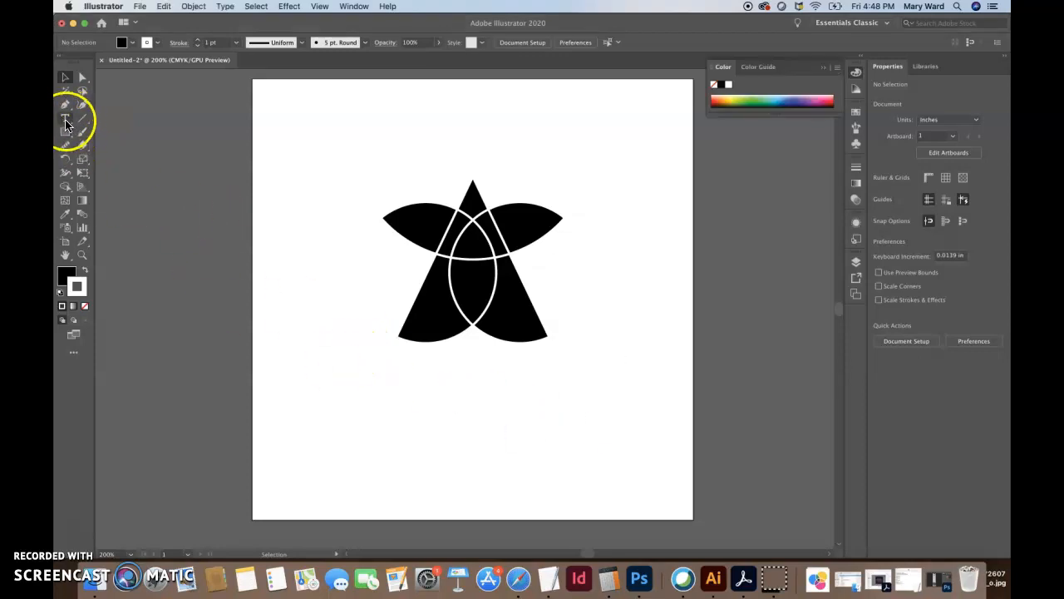
pyautogui.moveTo(364, 360); pyautogui.dragTo(582, 446)
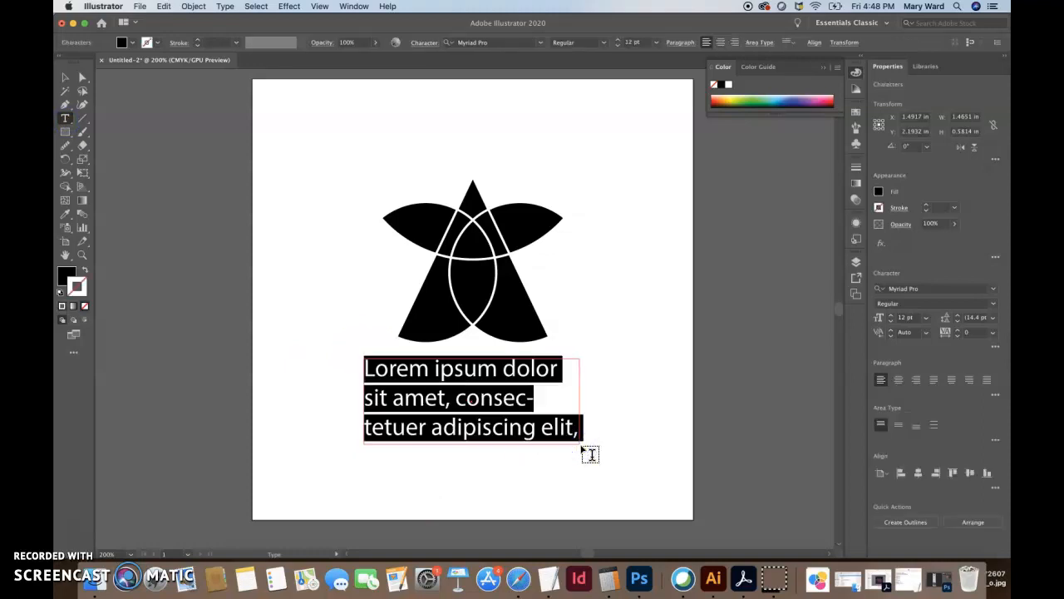
pyautogui.write('Graphic De')
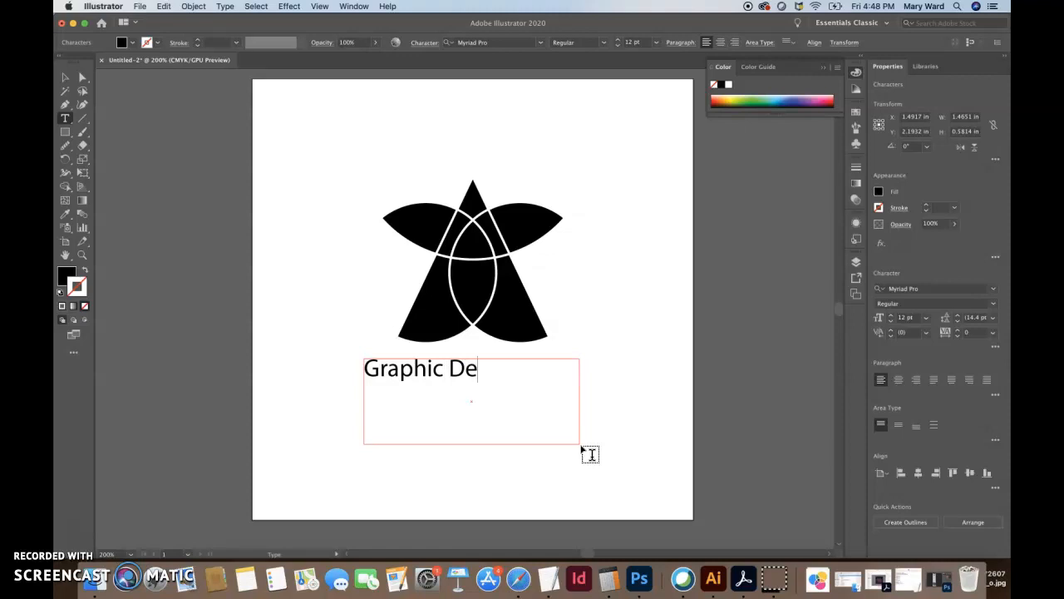
pyautogui.write('sign Program')
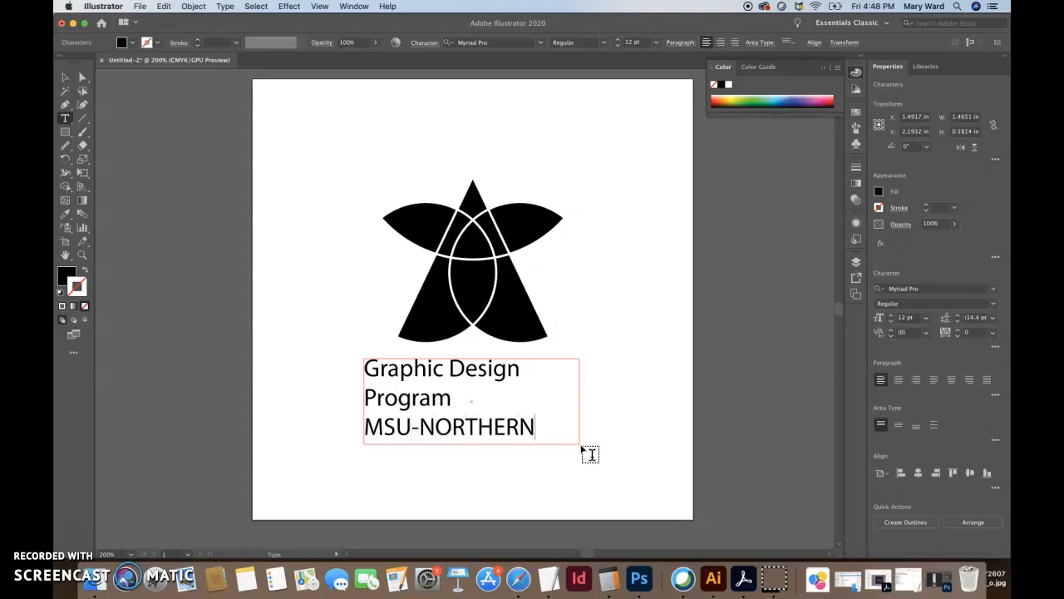
pyautogui.click(65, 77)
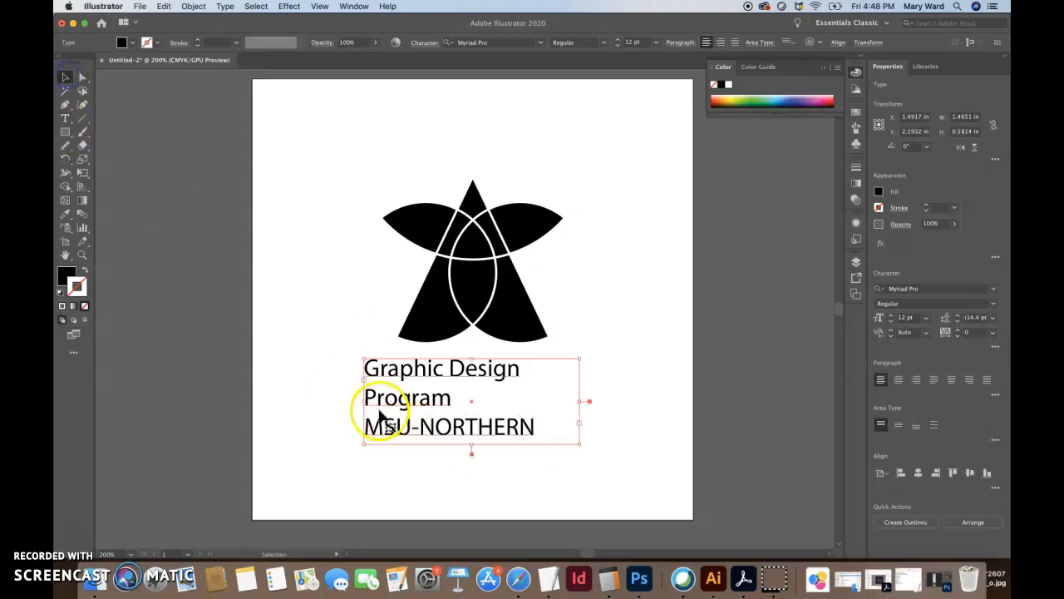
pyautogui.moveTo(580, 402); pyautogui.dragTo(644, 405)
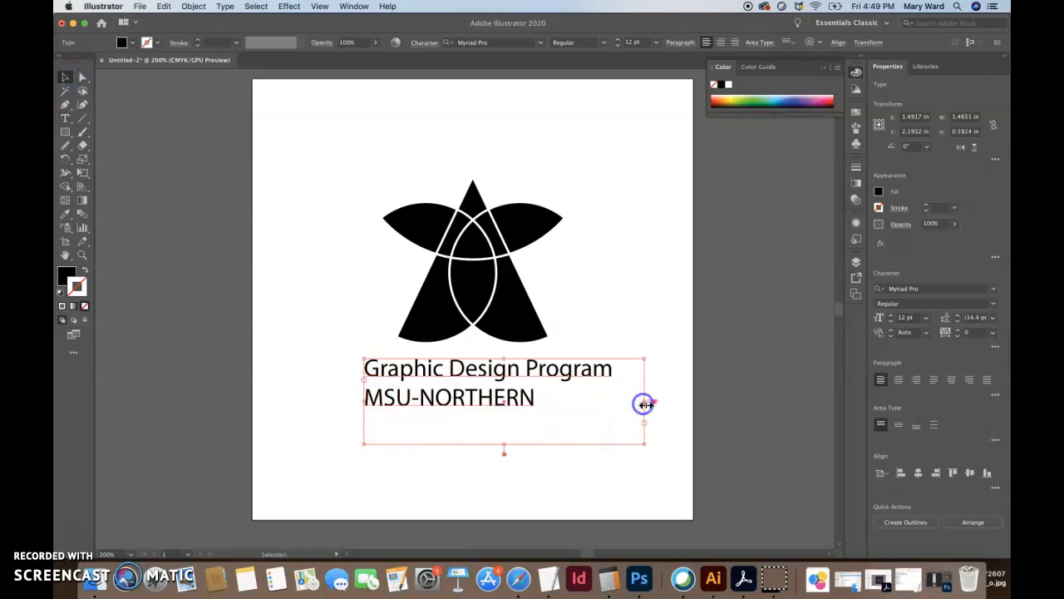
# On the second line, change 'NORTHERN' to 'Northern' and expand 'MSU' with 'ontana'
pyautogui.doubleClick(542, 397)
pyautogui.moveTo(541, 398); pyautogui.dragTo(334, 368)
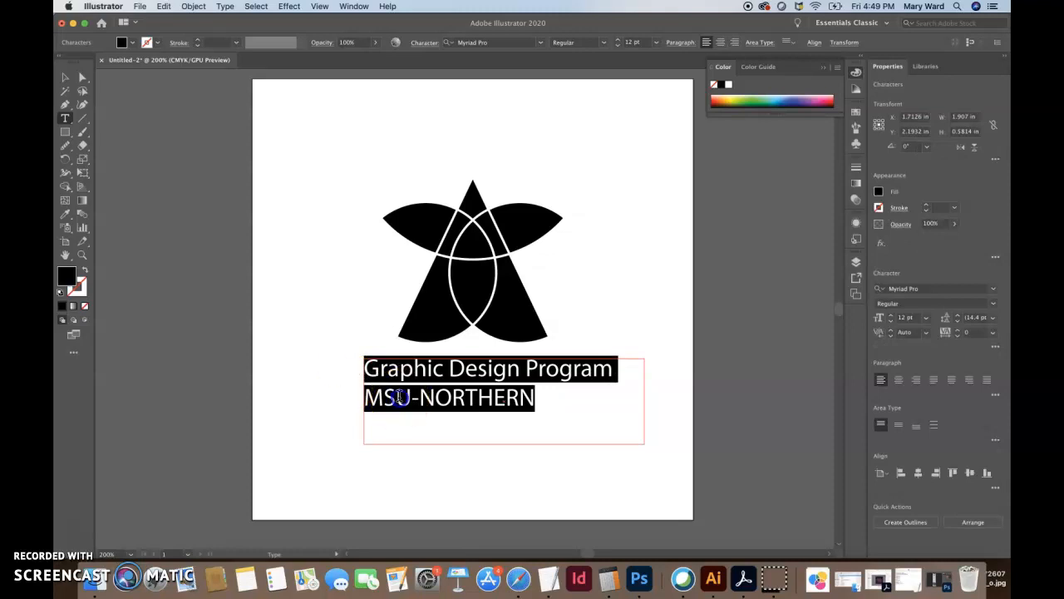
pyautogui.doubleClick(400, 400)
pyautogui.click(422, 400)
pyautogui.moveTo(422, 400); pyautogui.dragTo(539, 398)
pyautogui.write('Northern')
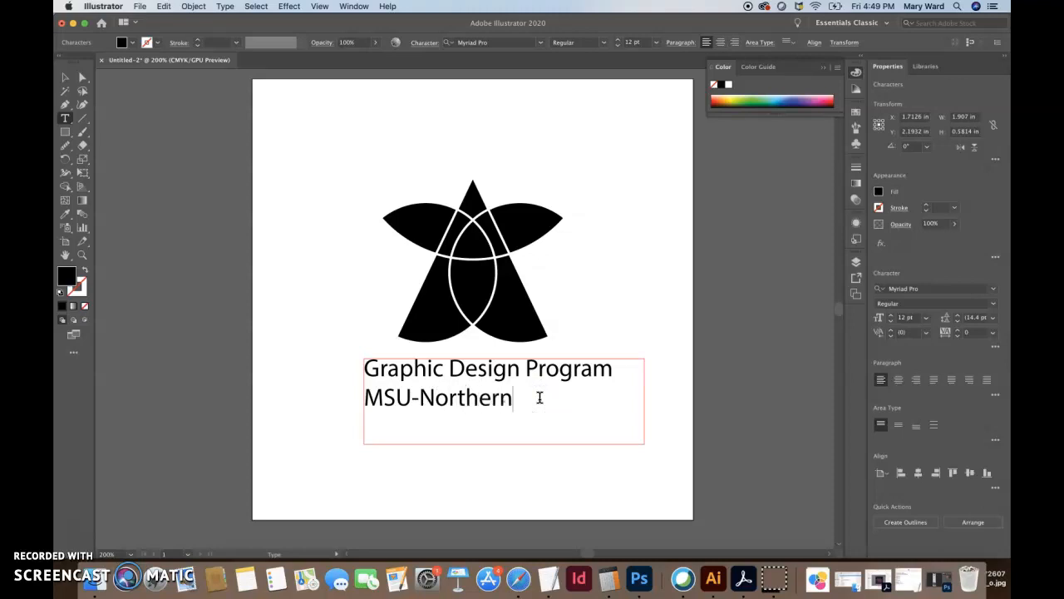
pyautogui.click(471, 403)
pyautogui.moveTo(516, 400); pyautogui.dragTo(423, 400)
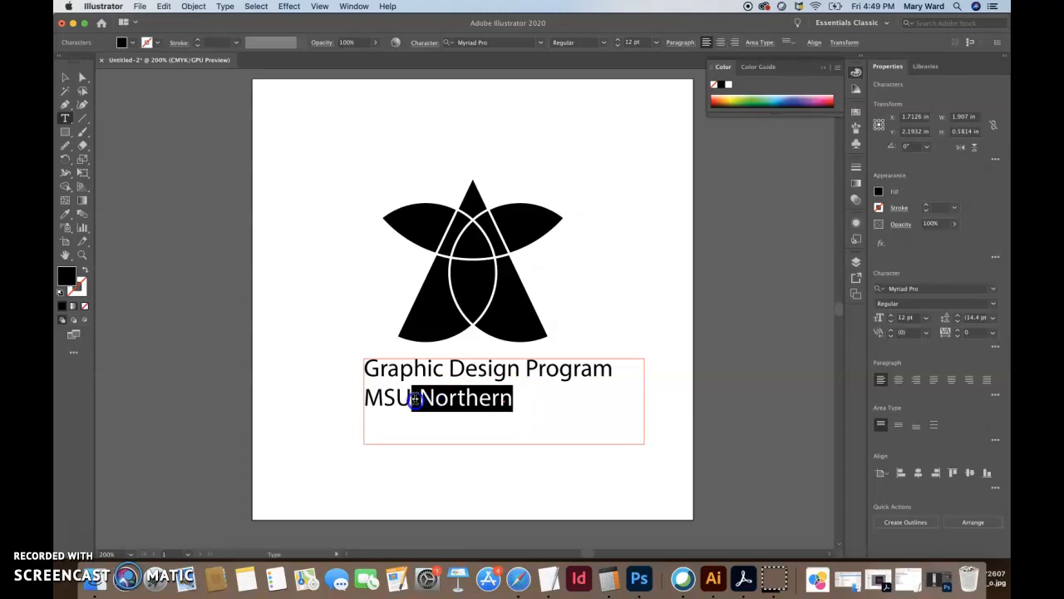
pyautogui.click(385, 401)
pyautogui.write('ontana')
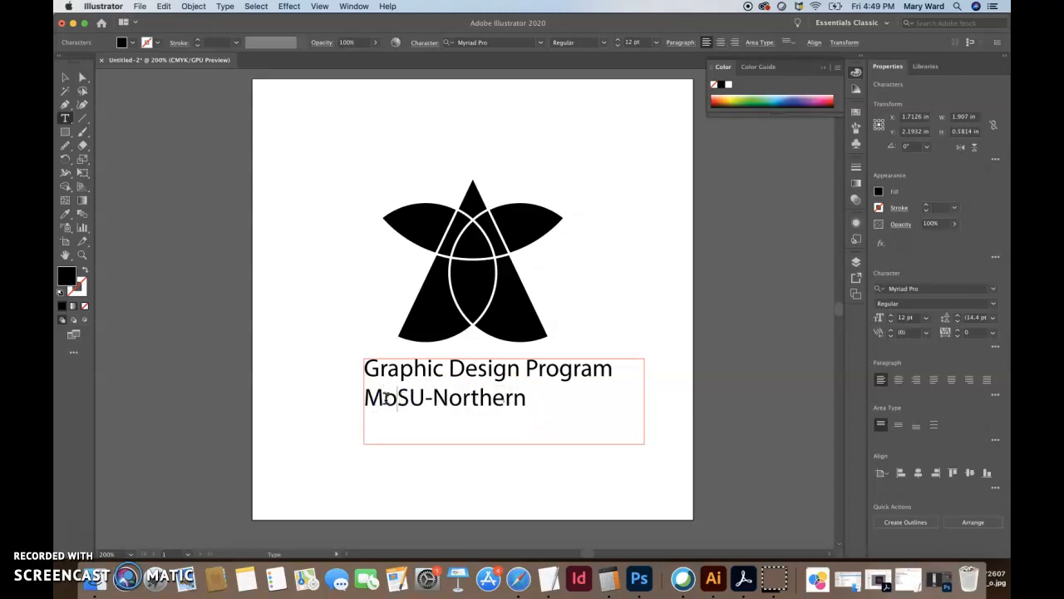
# Spell out 'State University' so the line reads 'Montana State University-Northern'
pyautogui.click(472, 398)
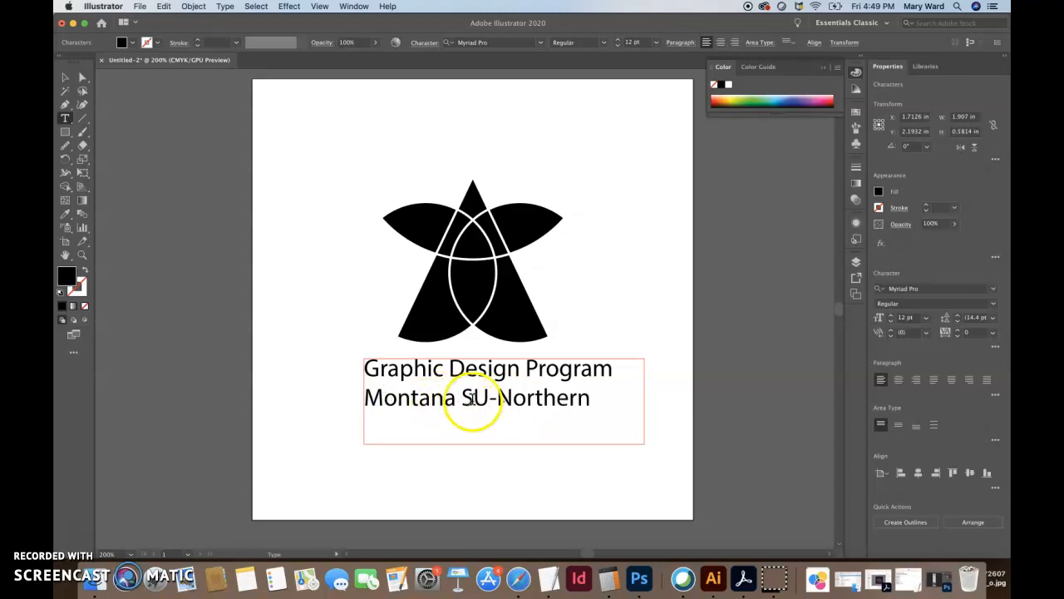
pyautogui.write('stat')
pyautogui.press('BackSpace')
pyautogui.press('BackSpace')
pyautogui.press('BackSpace')
pyautogui.press('BackSpace')
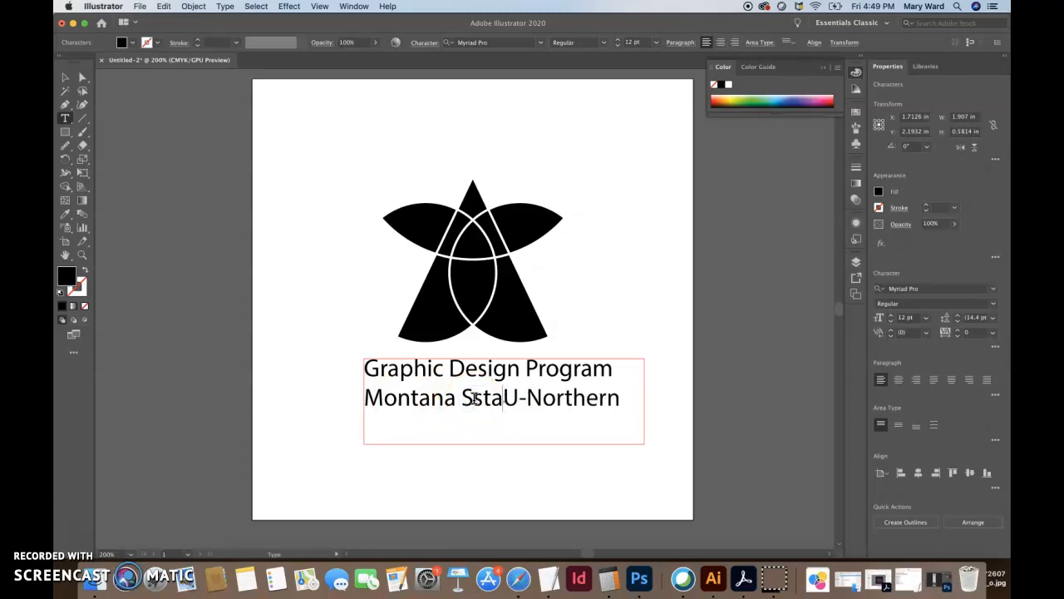
pyautogui.write('tate')
pyautogui.press('BackSpace')
pyautogui.write('te')
pyautogui.click(511, 403)
pyautogui.write('niversit')
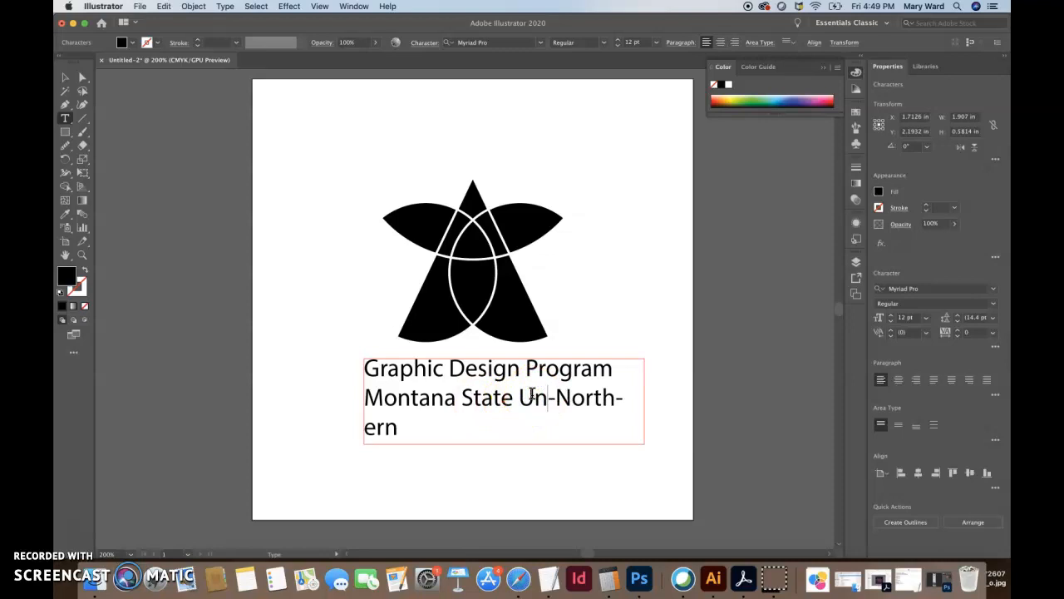
pyautogui.write('yy')
pyautogui.press('BackSpace')
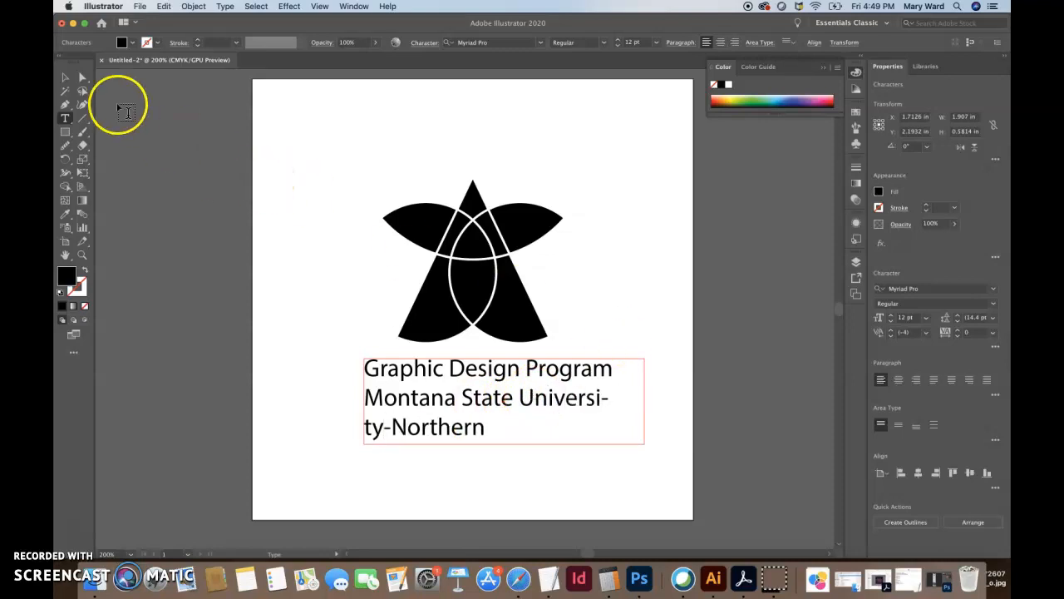
# Widen the text frame so the second line fits on one line, then deselect
pyautogui.click(66, 77)
pyautogui.moveTo(646, 402); pyautogui.dragTo(551, 402)
pyautogui.click(617, 305)
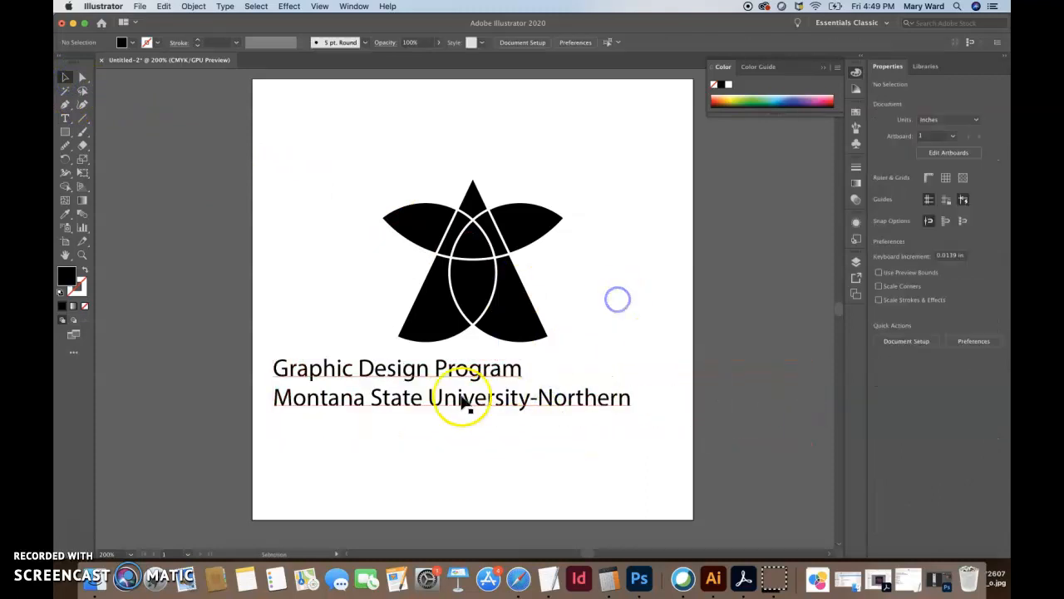
# Retype the second line back to 'MSU-NORTHERN'
pyautogui.doubleClick(517, 398)
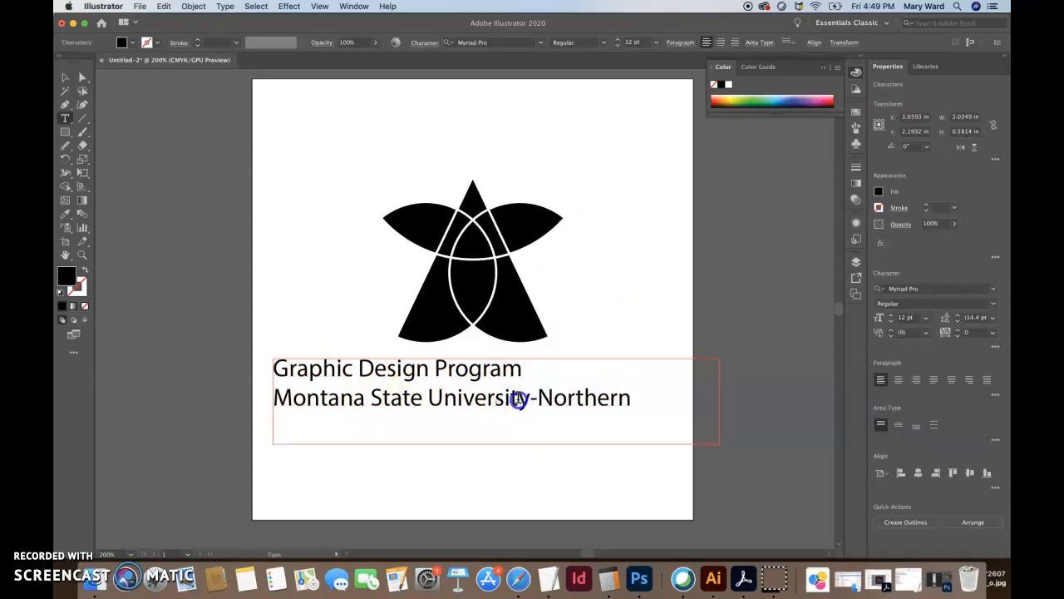
pyautogui.moveTo(517, 399); pyautogui.dragTo(241, 402)
pyautogui.write('MSU')
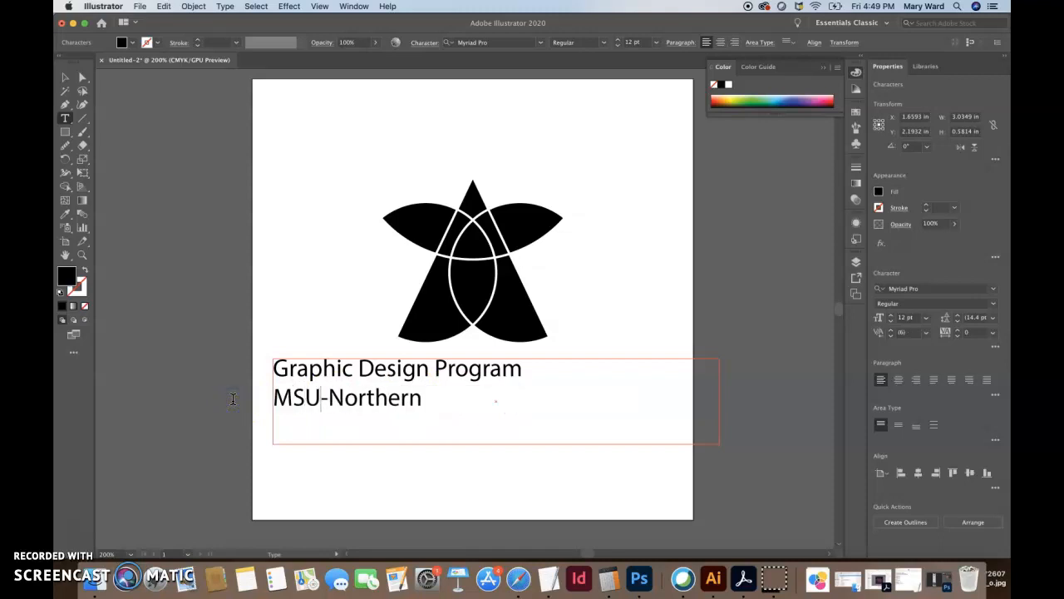
pyautogui.moveTo(441, 404); pyautogui.dragTo(342, 400)
pyautogui.write('OR')
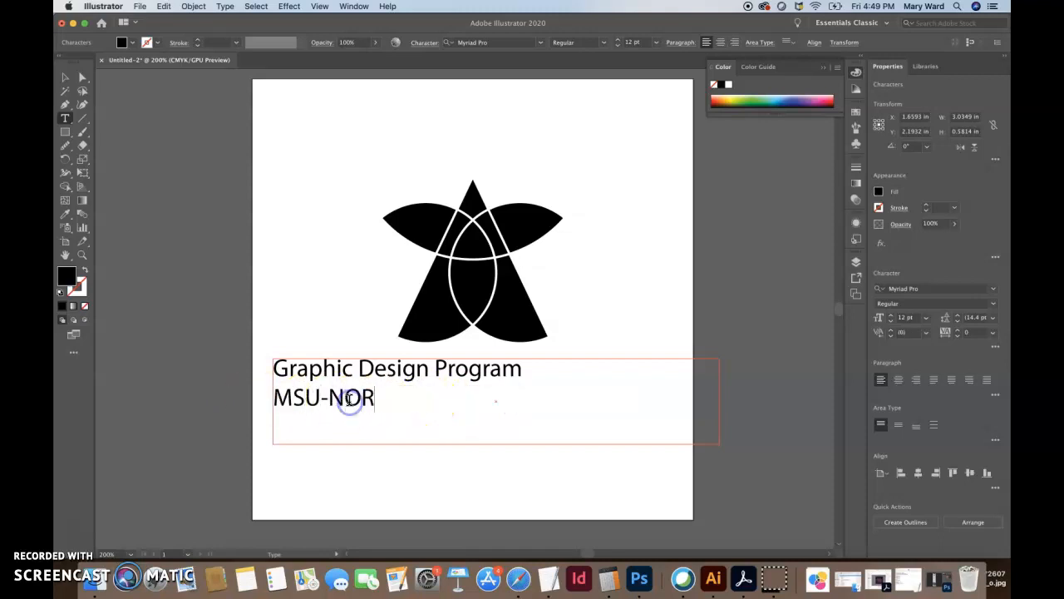
pyautogui.write('THERN')
pyautogui.tripleClick(382, 396)
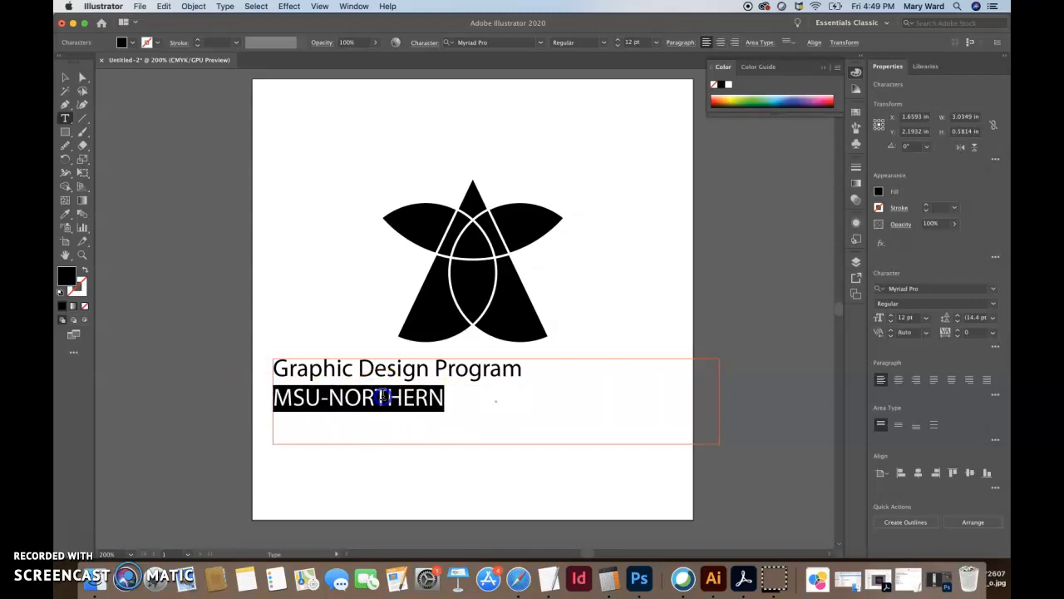
pyautogui.click(449, 401)
# Center-align both text lines and resize the frame so the text sits centred under the star
pyautogui.moveTo(441, 399); pyautogui.dragTo(267, 361)
pyautogui.click(720, 42)
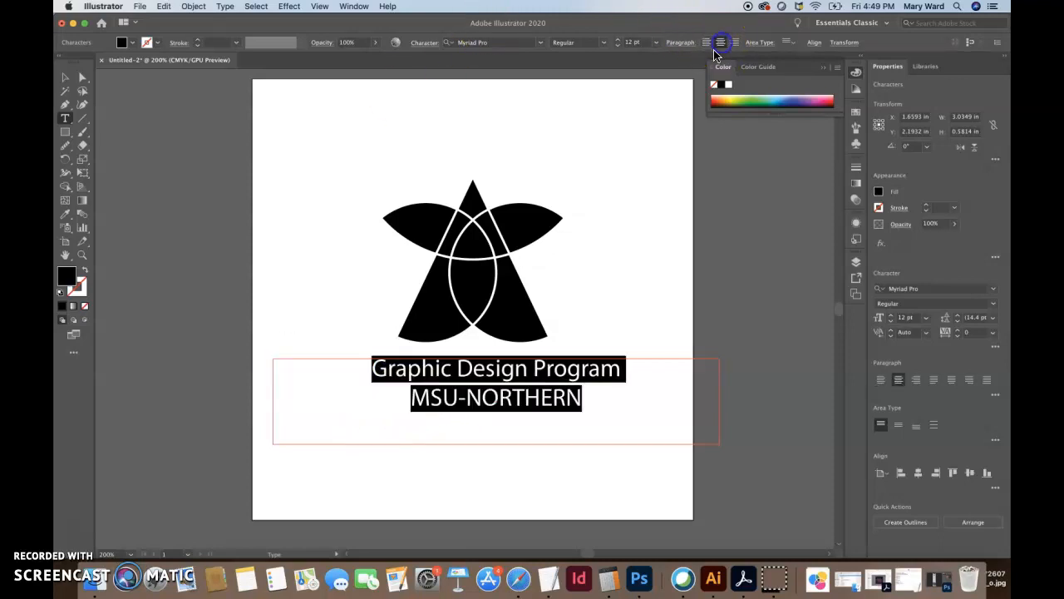
pyautogui.click(59, 76)
pyautogui.moveTo(720, 403); pyautogui.dragTo(694, 402)
pyautogui.moveTo(274, 401); pyautogui.dragTo(251, 400)
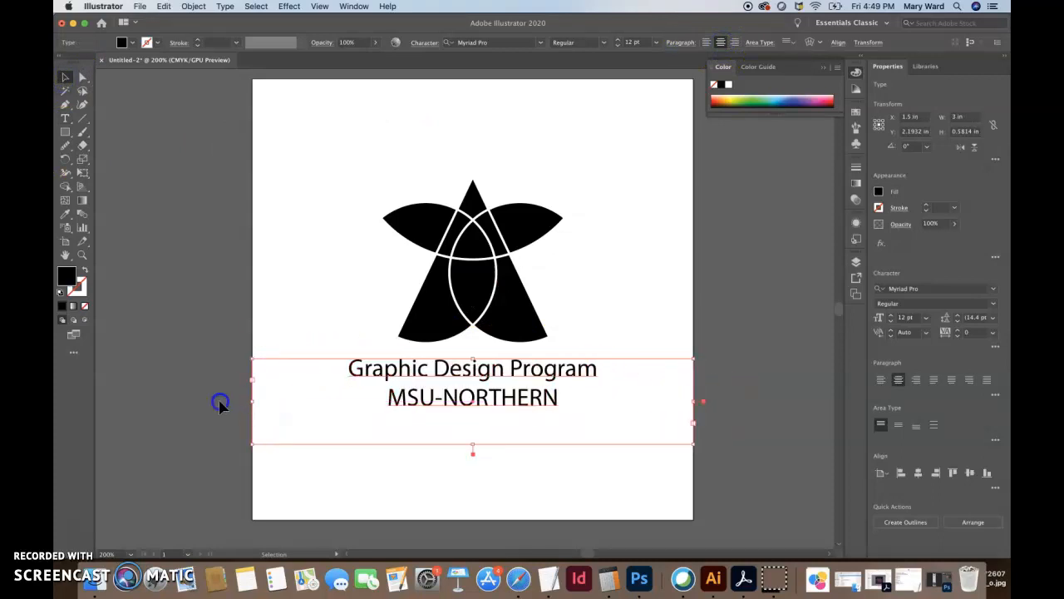
pyautogui.click(221, 402)
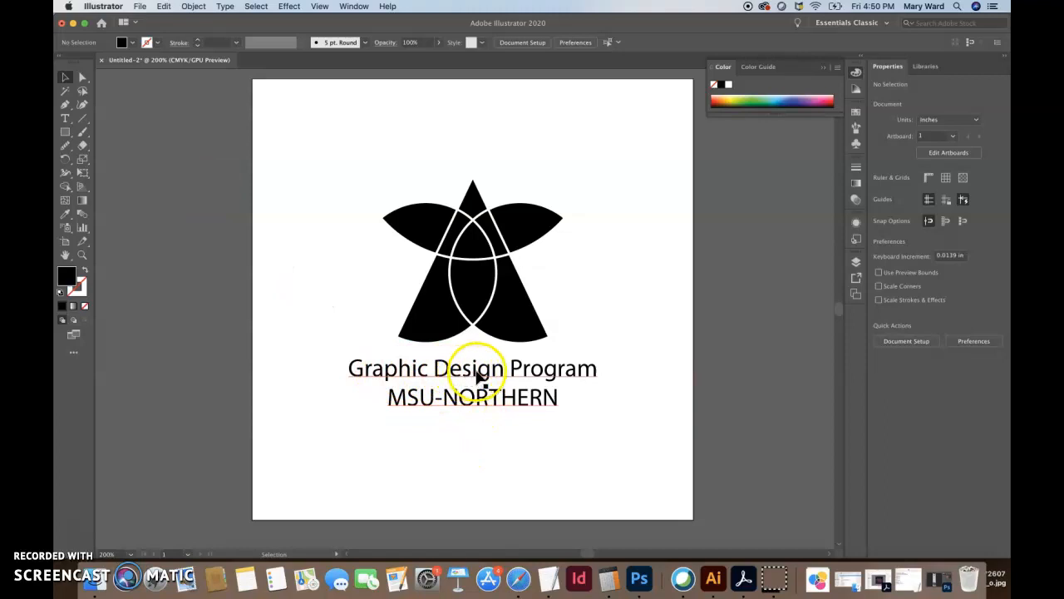
# Select all the star shapes and nudge them up slightly
pyautogui.click(424, 408)
pyautogui.click(343, 306)
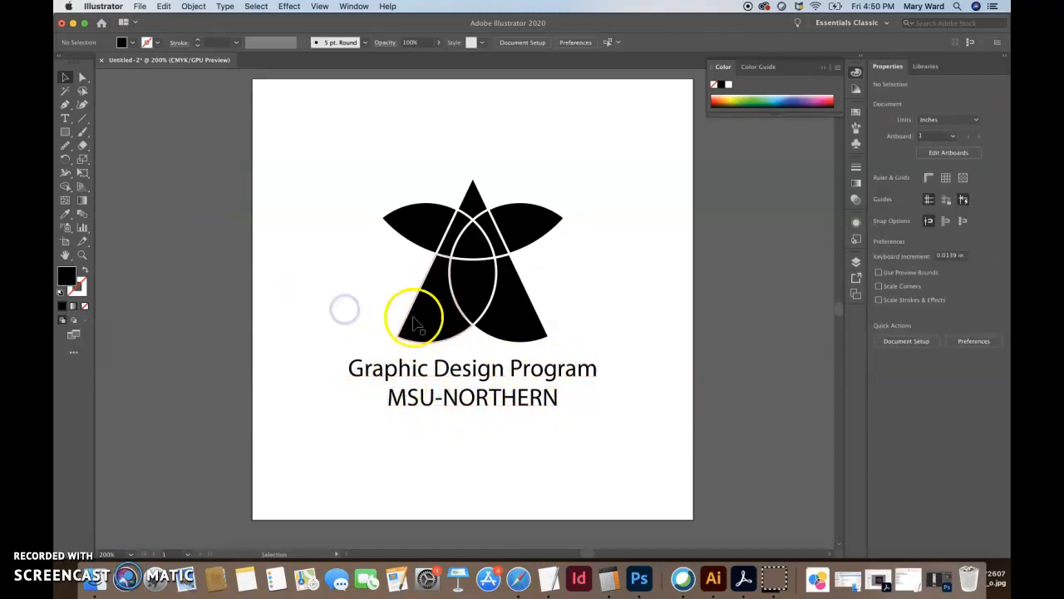
pyautogui.moveTo(341, 163); pyautogui.dragTo(630, 352)
pyautogui.moveTo(513, 321); pyautogui.dragTo(517, 298)
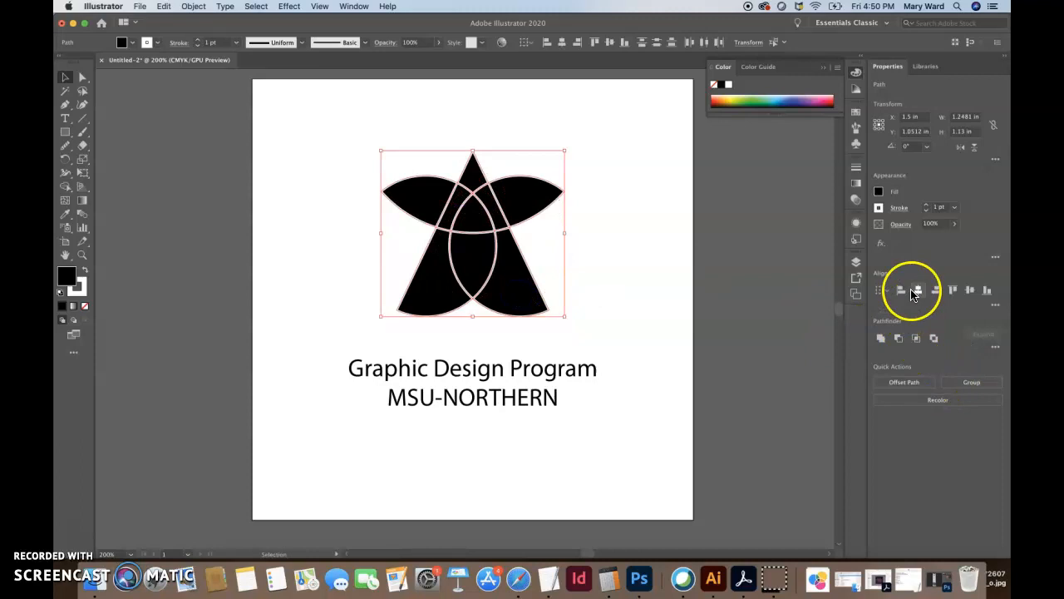
# Try centring the shapes horizontally relative to the artboard, then undo the stacked result
pyautogui.click(994, 305)
pyautogui.click(985, 404)
pyautogui.click(969, 442)
pyautogui.click(491, 220)
pyautogui.click(562, 44)
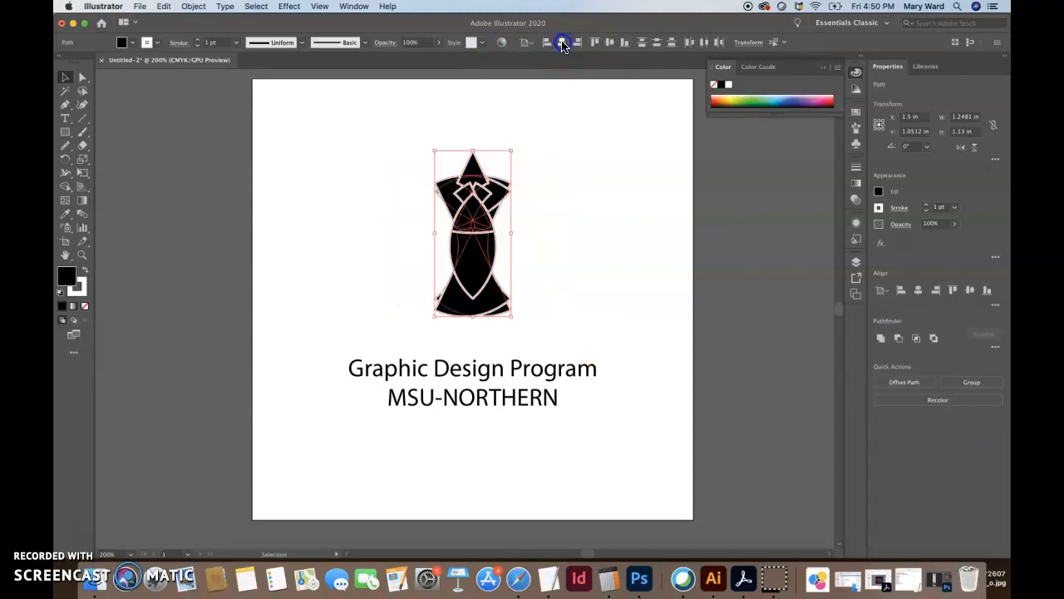
pyautogui.press('super+z')
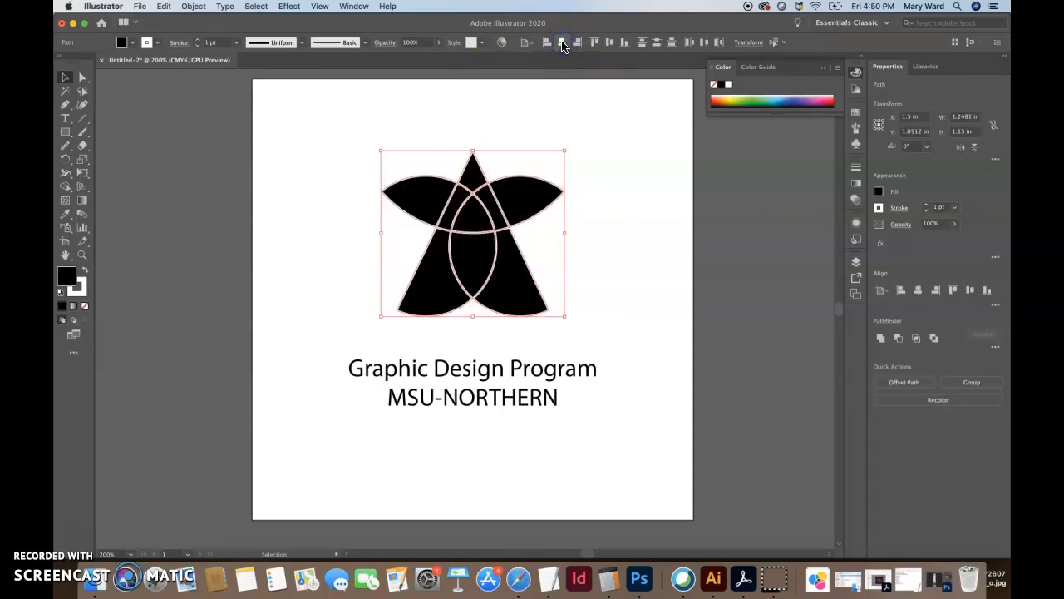
# Group the star shapes into one logo and review the Align To reference options
pyautogui.click(457, 100)
pyautogui.moveTo(345, 126); pyautogui.dragTo(636, 317)
pyautogui.press('super+g')
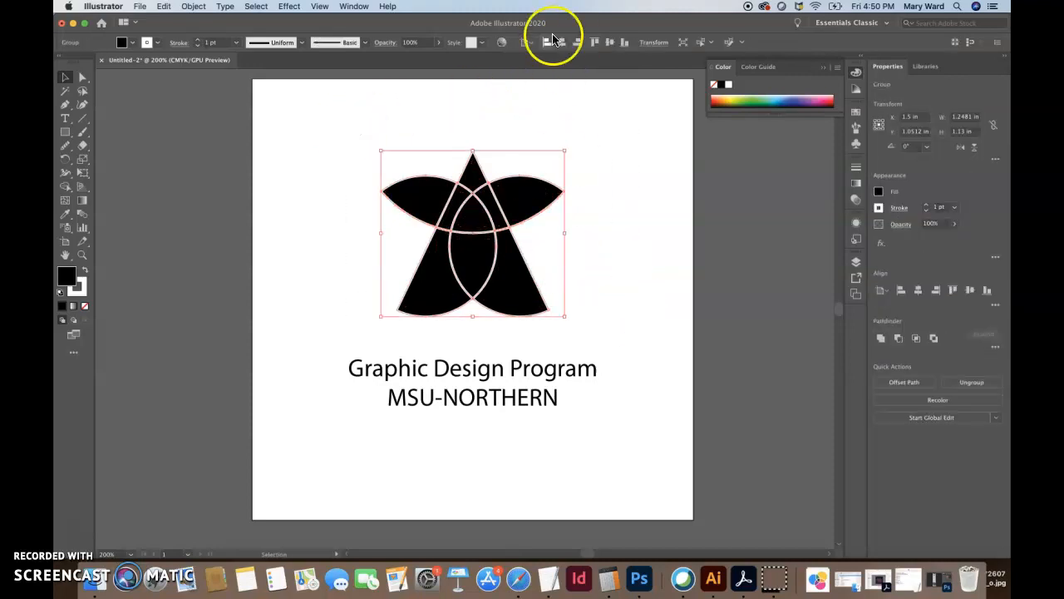
pyautogui.click(995, 351)
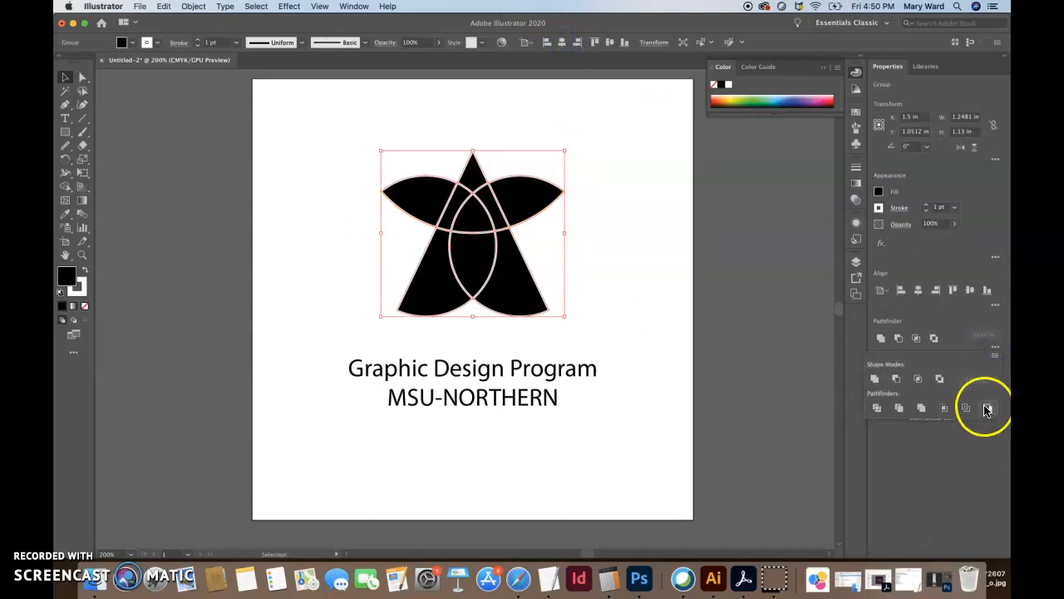
pyautogui.click(994, 303)
pyautogui.click(995, 302)
pyautogui.click(986, 406)
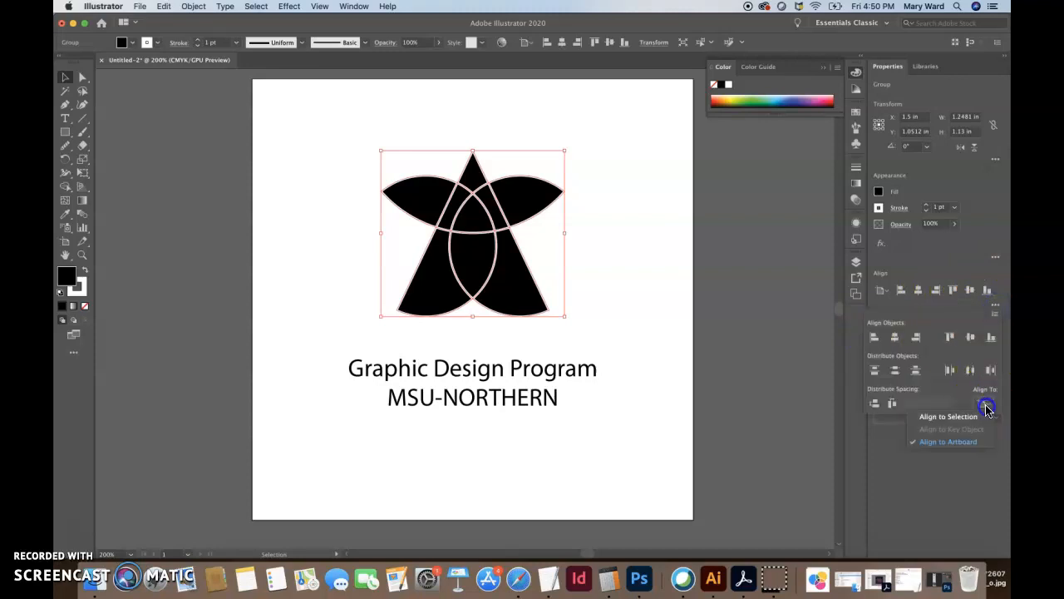
pyautogui.click(964, 441)
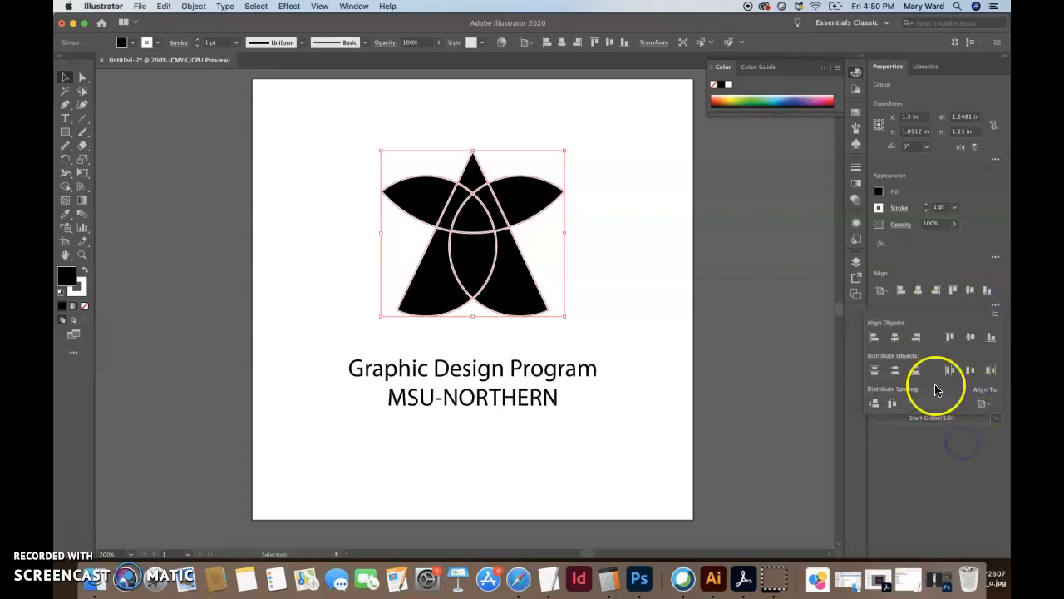
pyautogui.click(986, 407)
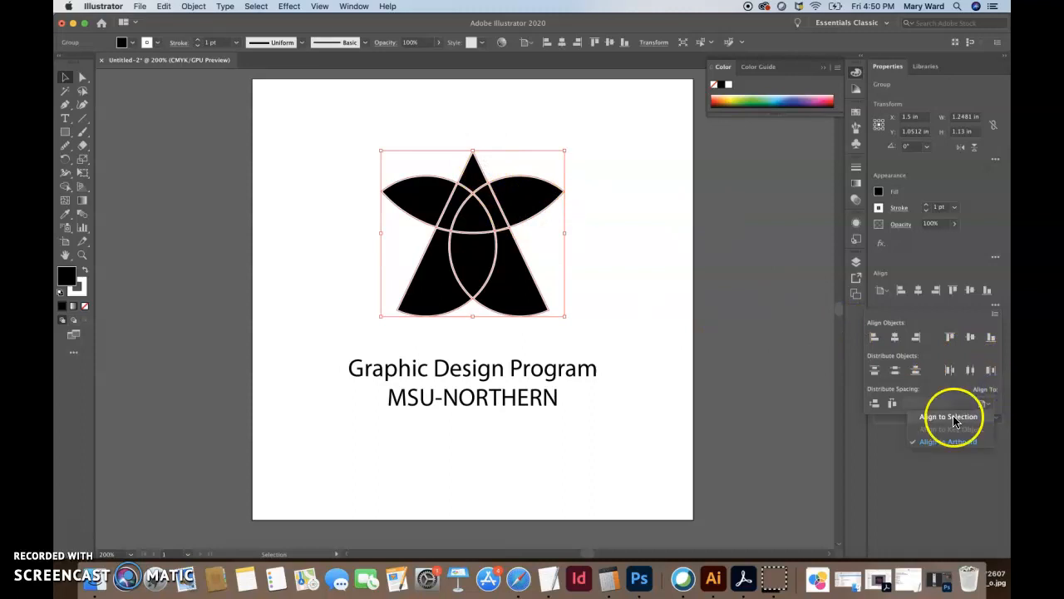
pyautogui.click(957, 441)
pyautogui.click(544, 410)
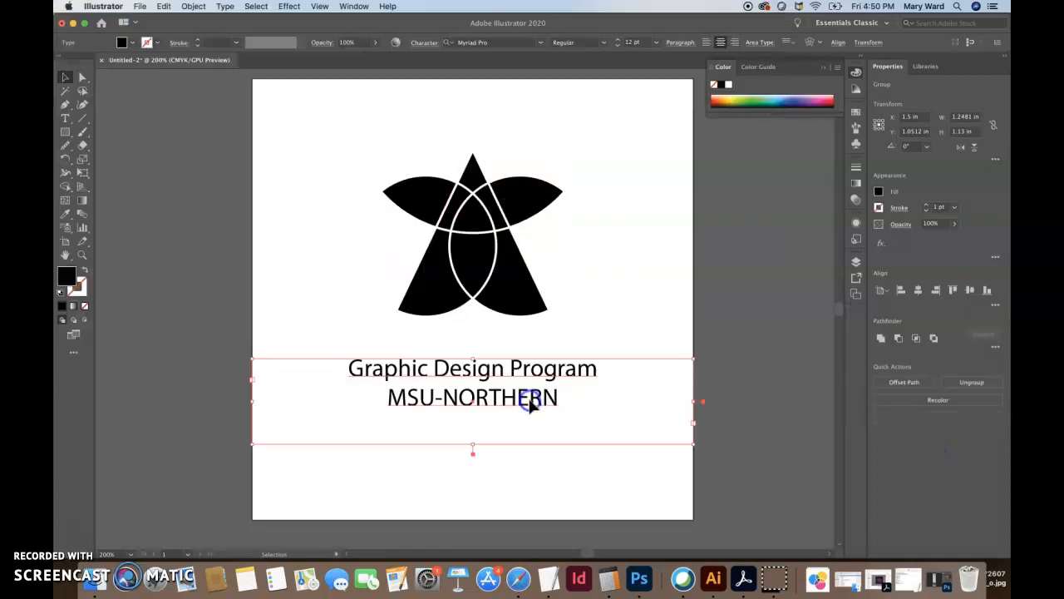
# With the logo group selected, set Align To to Align to Selection, then deselect
pyautogui.click(520, 291)
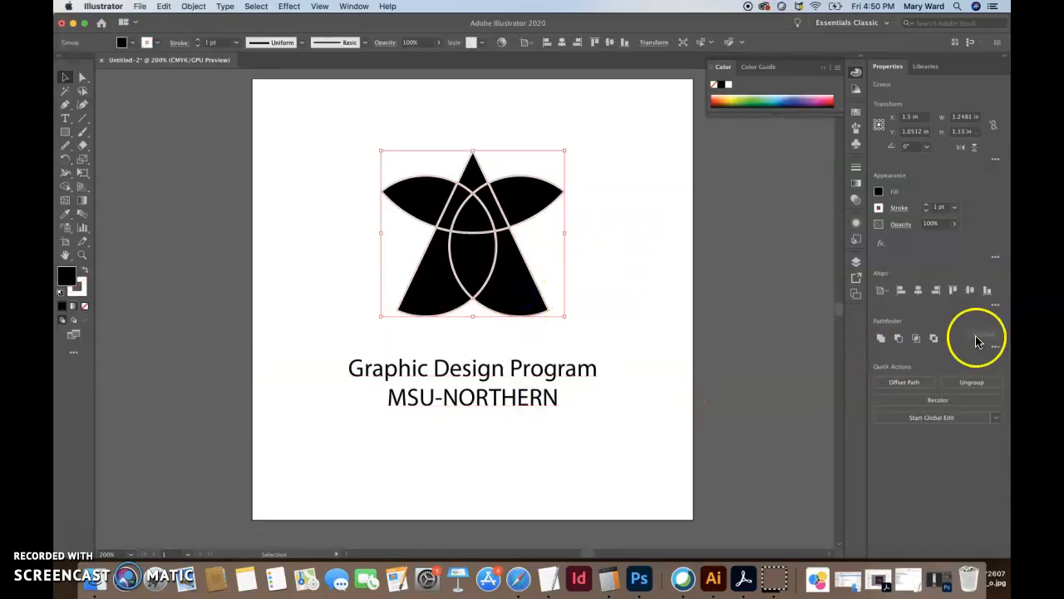
pyautogui.click(994, 306)
pyautogui.click(984, 403)
pyautogui.click(952, 417)
pyautogui.click(684, 264)
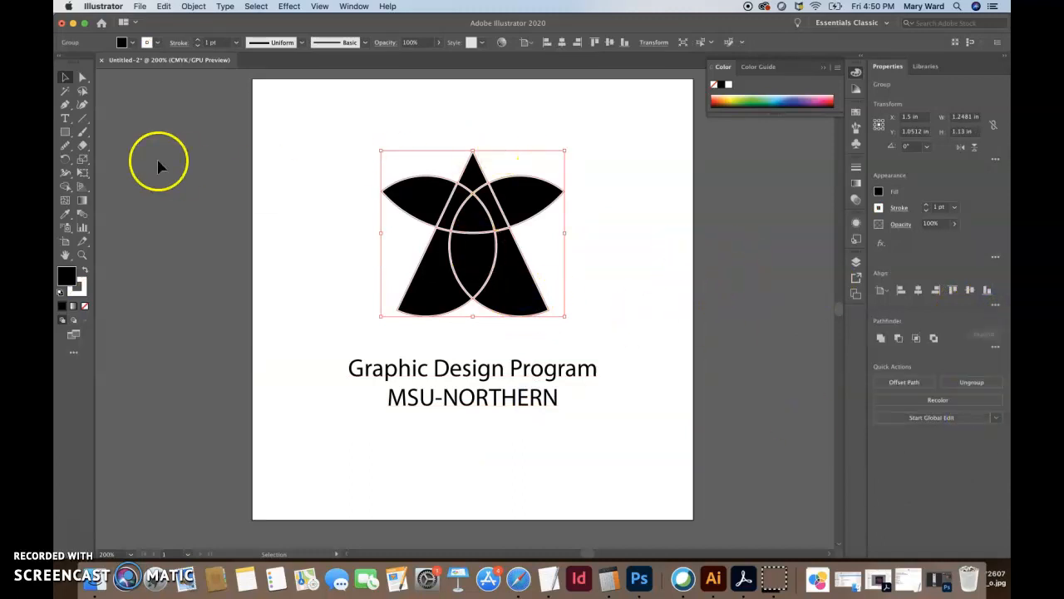
pyautogui.click(64, 79)
pyautogui.click(222, 194)
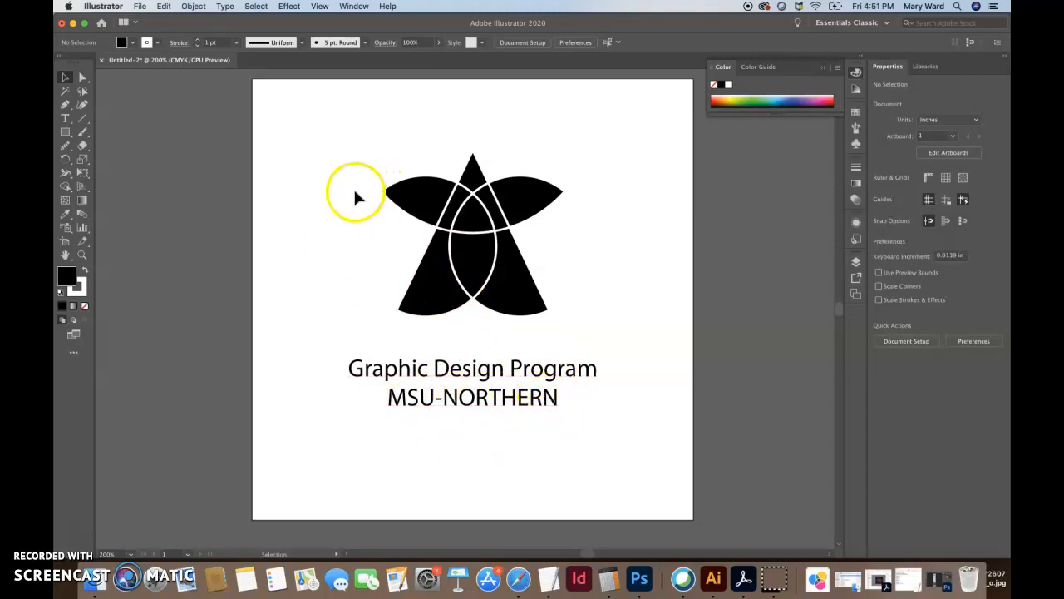
# Enter the text block for editing and highlight the 'Graphic Design Program' line
pyautogui.click(475, 367)
pyautogui.doubleClick(476, 367)
pyautogui.moveTo(597, 372); pyautogui.dragTo(290, 377)
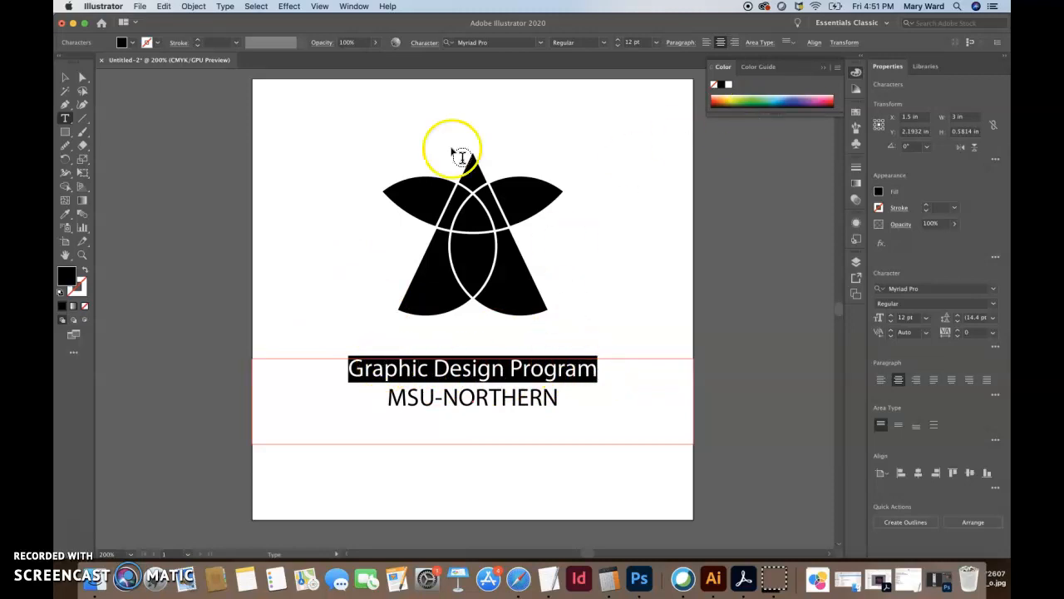
# Check the Control bar's Character font list without changing the font, then open the Window menu
pyautogui.click(421, 45)
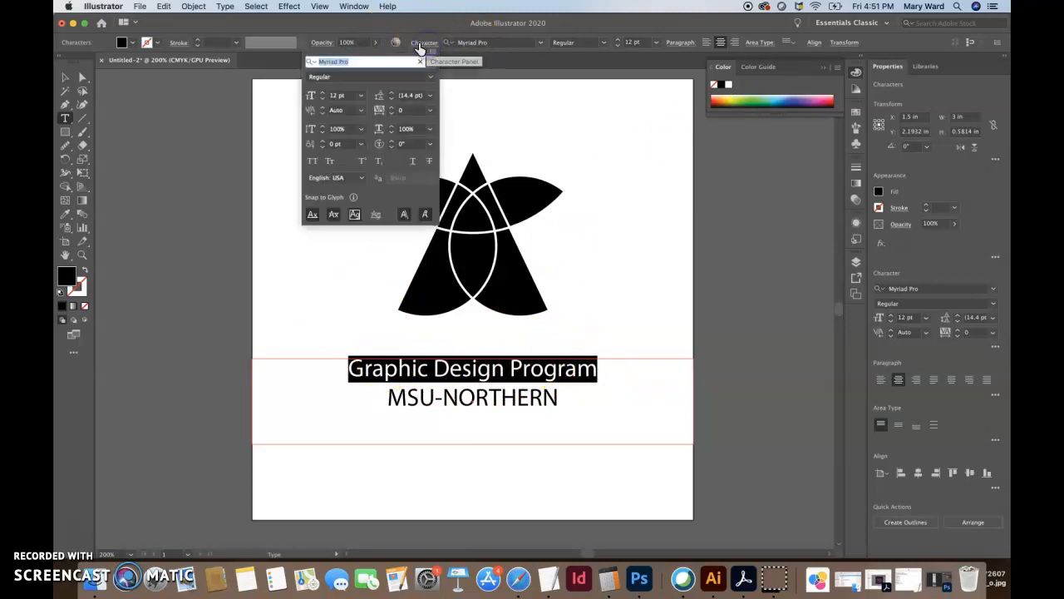
pyautogui.click(431, 67)
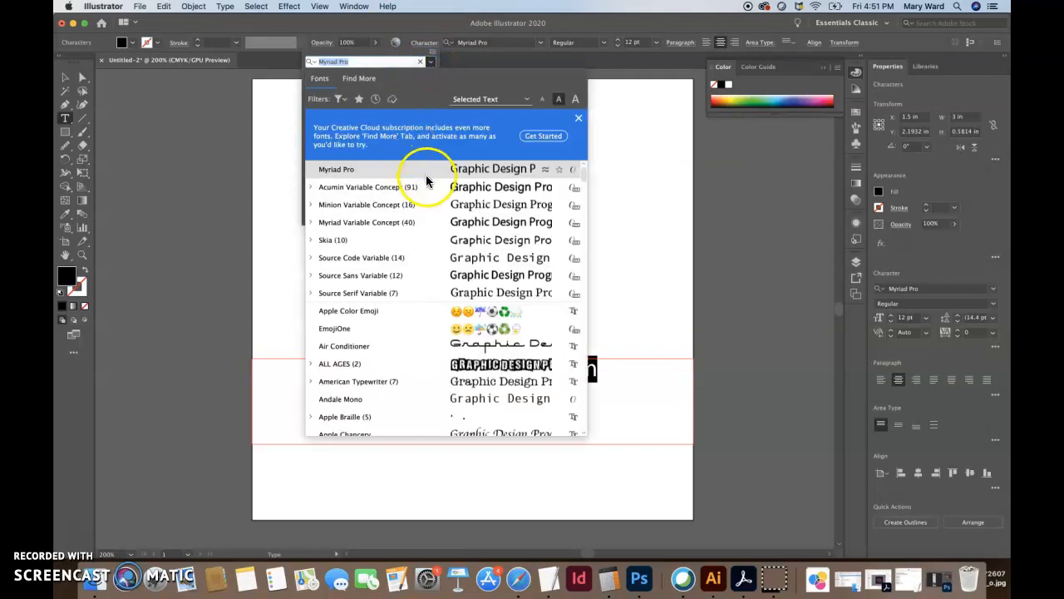
pyautogui.click(395, 55)
pyautogui.click(567, 143)
pyautogui.click(803, 321)
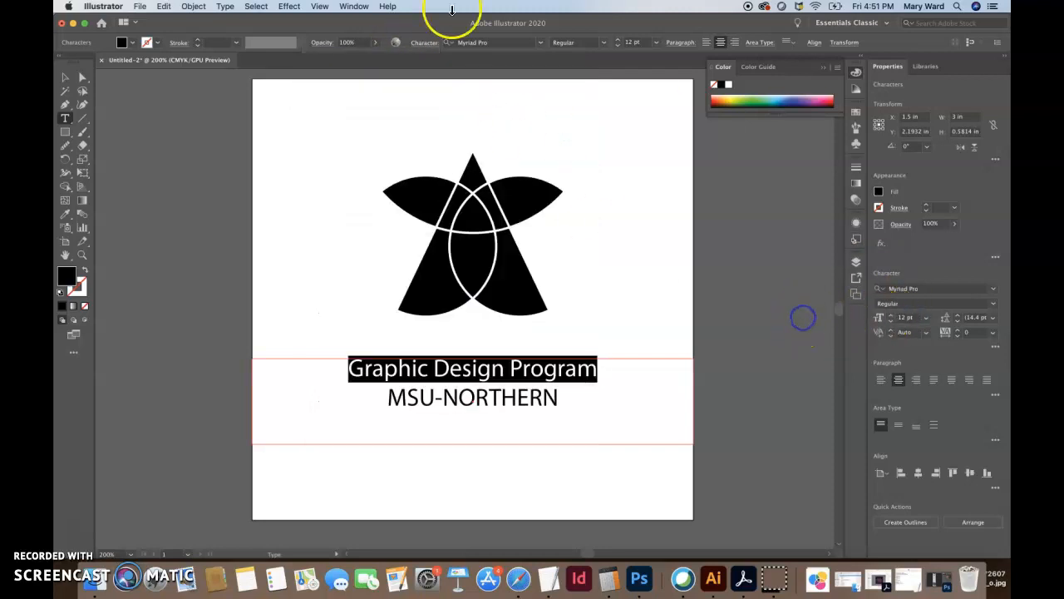
pyautogui.click(354, 5)
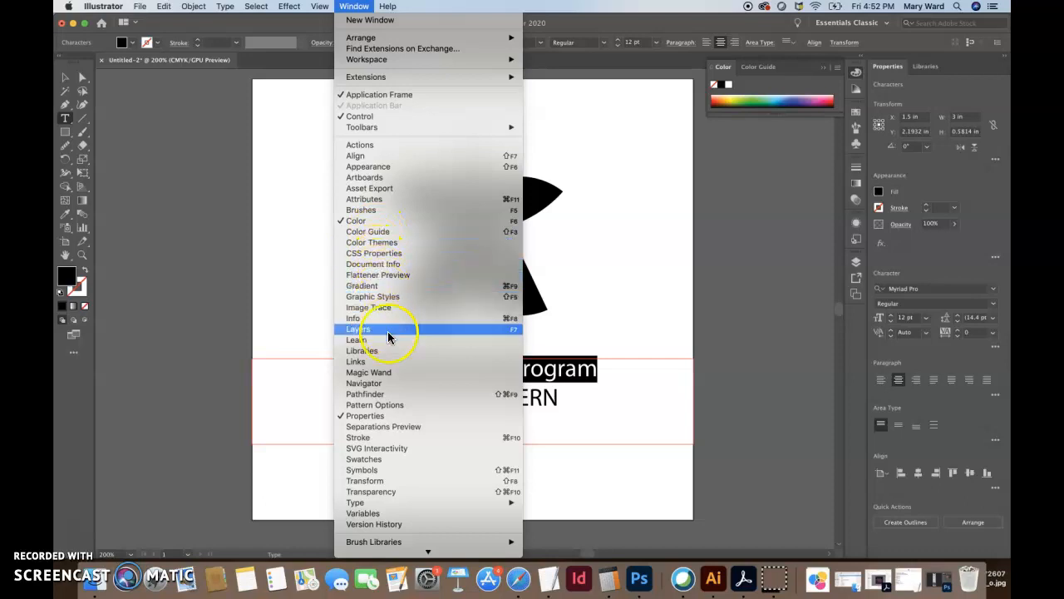
# Open Window > Type > Character and float the panel beside the artboard, closing Paragraph and OpenType
pyautogui.moveTo(382, 506)
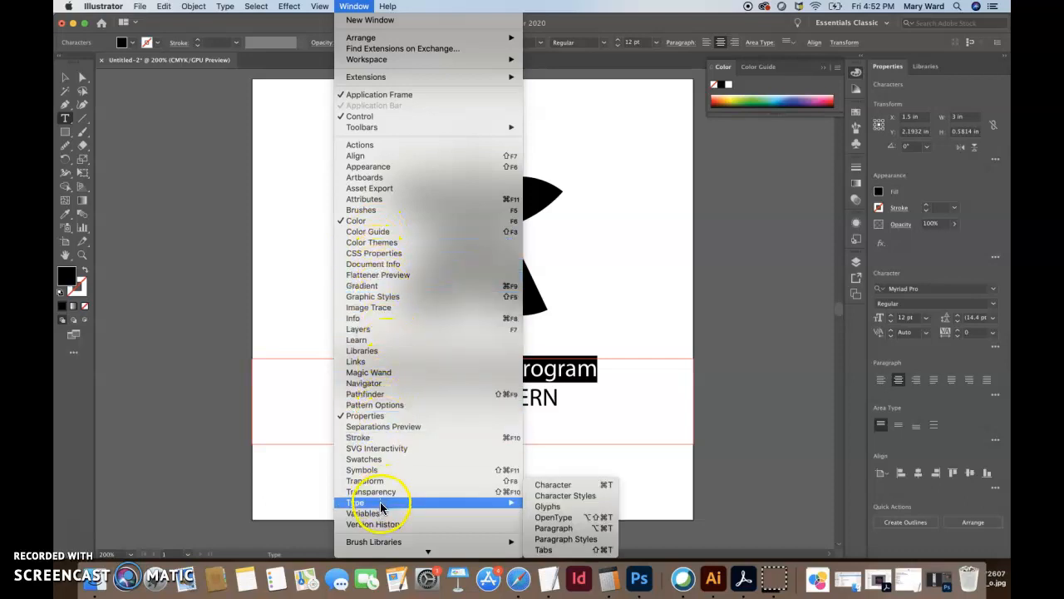
pyautogui.click(548, 486)
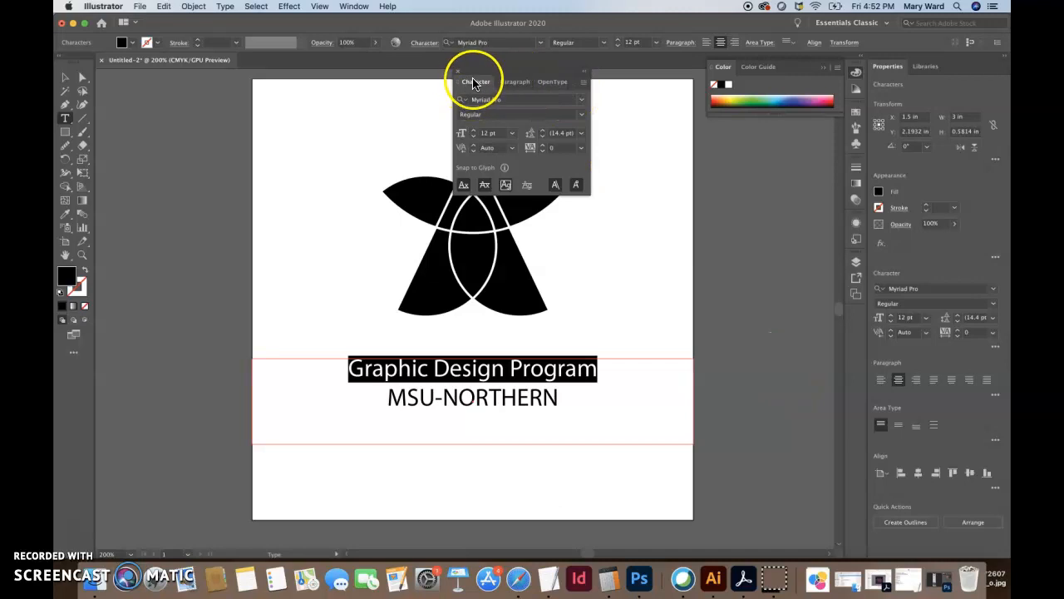
pyautogui.moveTo(475, 86); pyautogui.dragTo(763, 233)
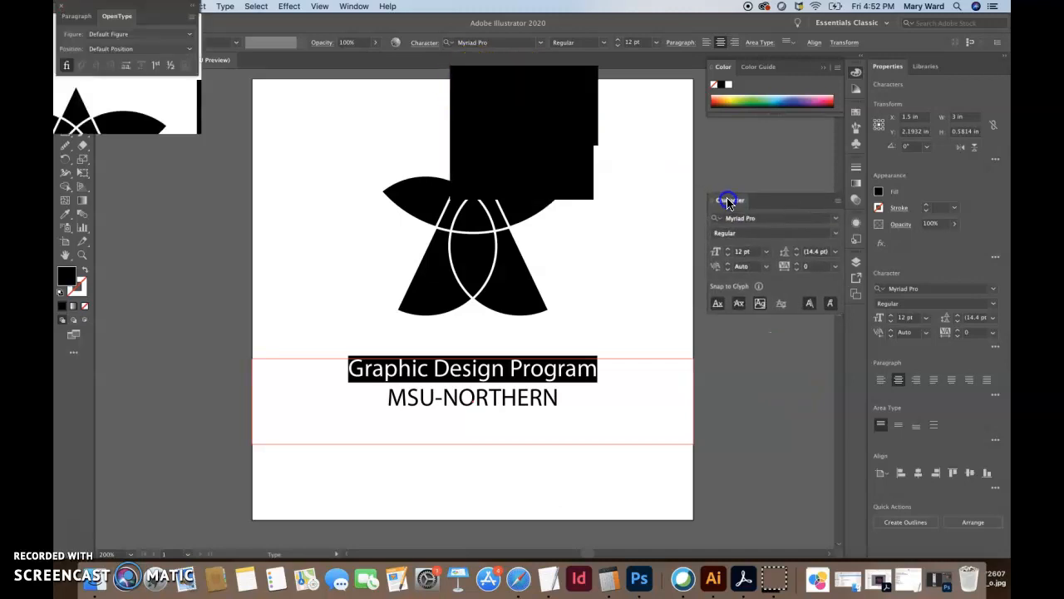
pyautogui.click(457, 79)
pyautogui.click(458, 72)
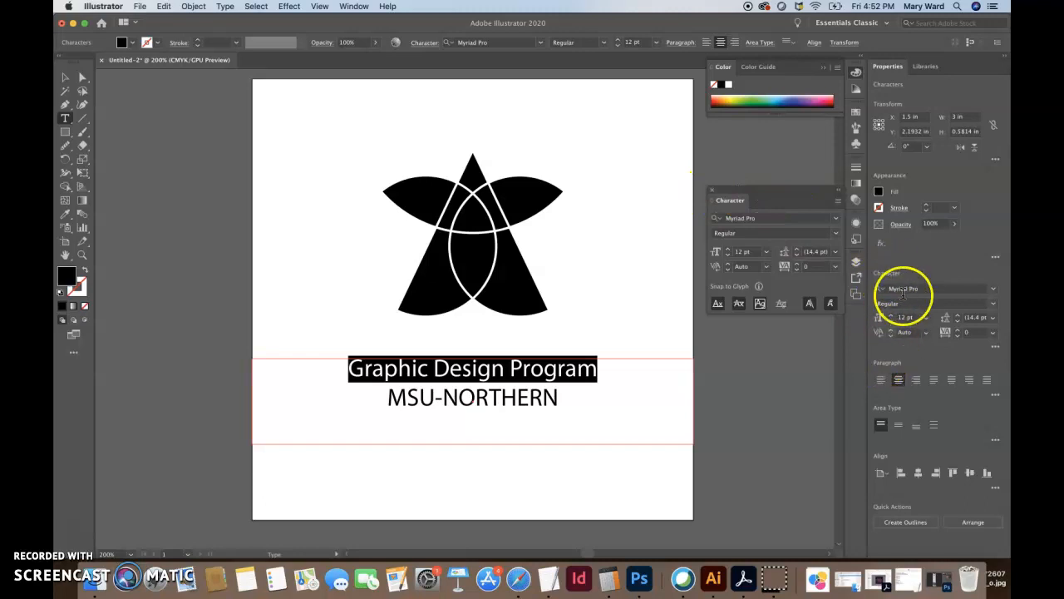
pyautogui.click(731, 206)
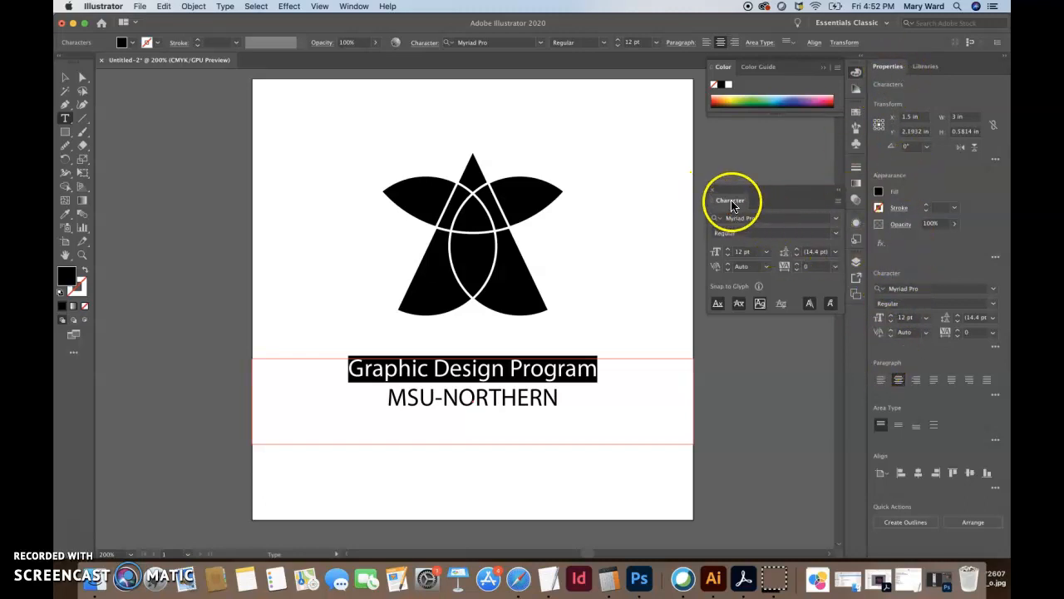
pyautogui.moveTo(734, 202); pyautogui.dragTo(718, 194)
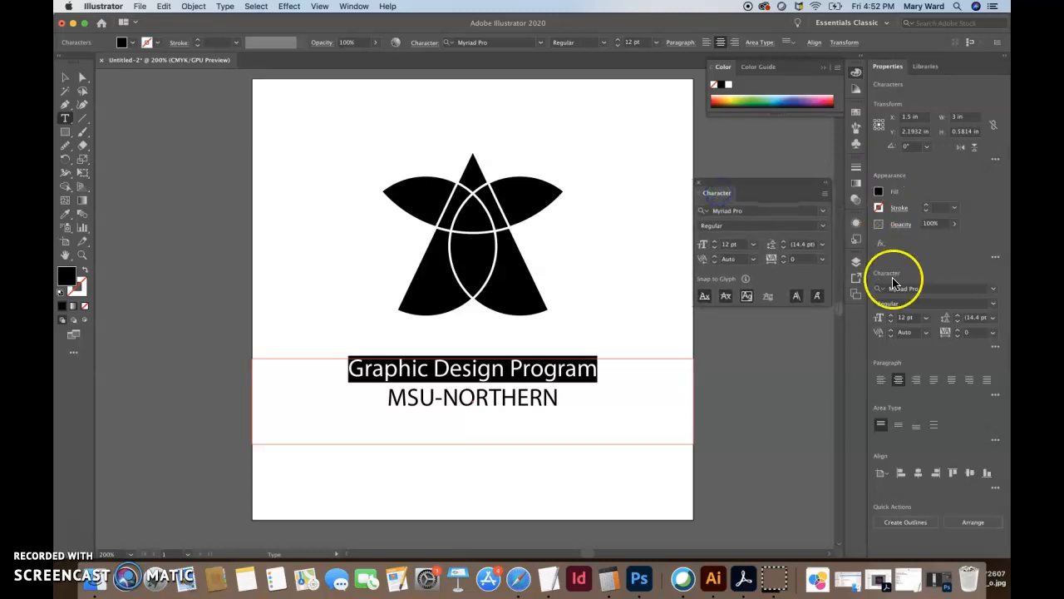
# Check the Character panel's extra options and menu, then open its font family list
pyautogui.click(995, 348)
pyautogui.click(996, 348)
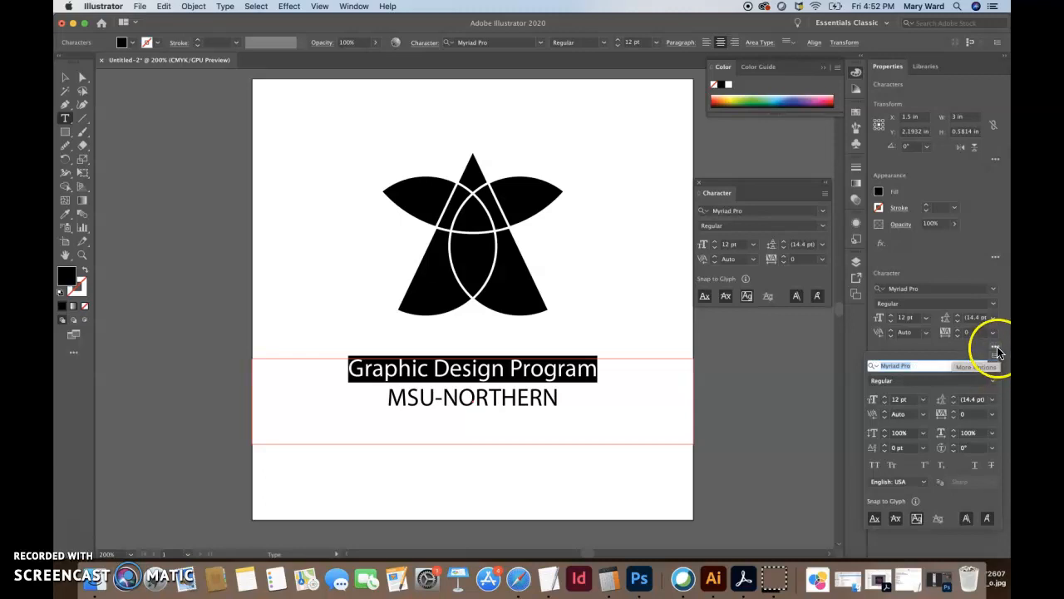
pyautogui.click(846, 301)
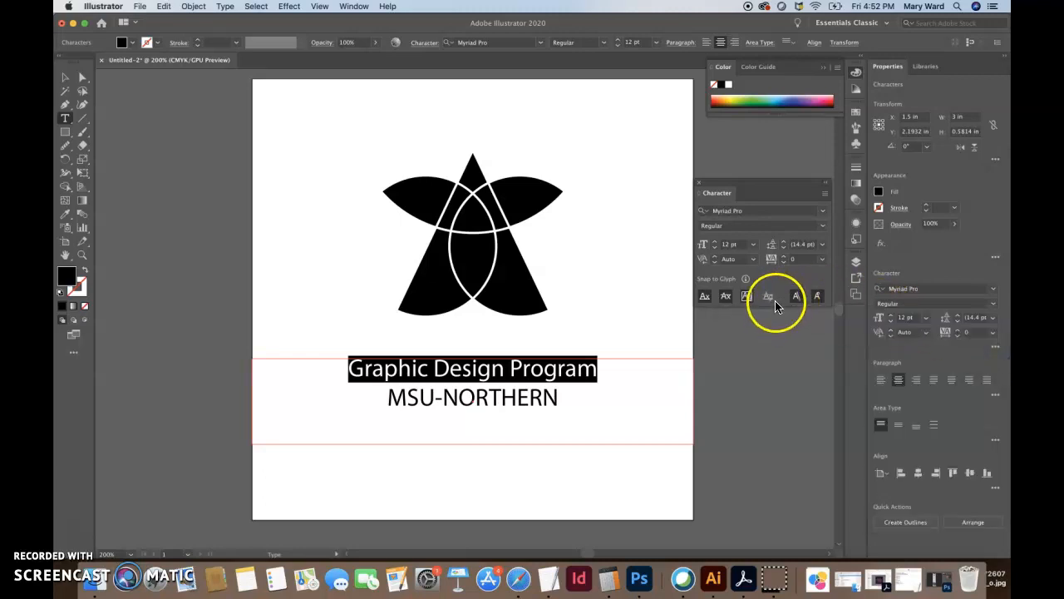
pyautogui.click(826, 194)
pyautogui.click(826, 195)
pyautogui.click(825, 195)
pyautogui.click(825, 196)
pyautogui.click(821, 213)
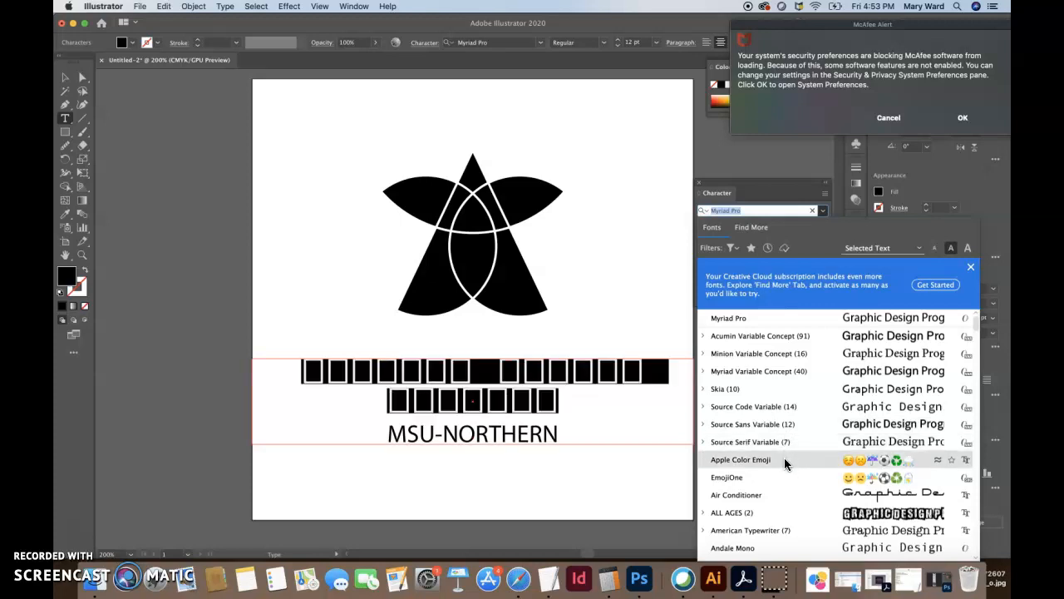
# Preview Air Conditioner, then apply the Black Jack script font to the heading
pyautogui.click(785, 496)
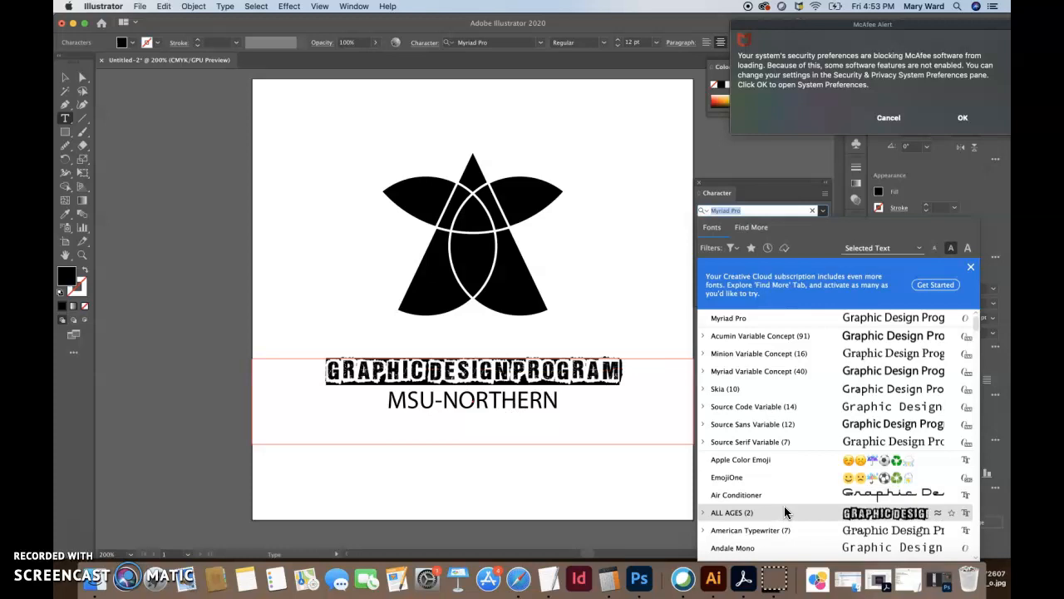
pyautogui.scroll(-10, 785, 513)
pyautogui.scroll(-3, 784, 512)
pyautogui.click(804, 424)
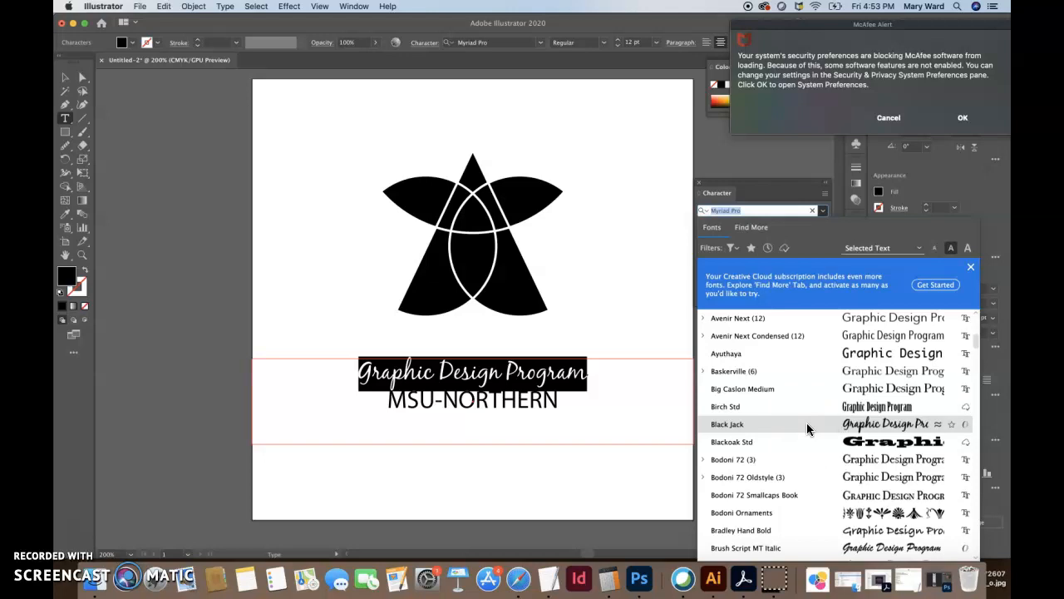
pyautogui.click(806, 428)
# Enlarge the whole 'Graphic Design Program' line to 16 pt and dismiss the McAfee alert
pyautogui.click(352, 375)
pyautogui.moveTo(368, 373); pyautogui.dragTo(348, 371)
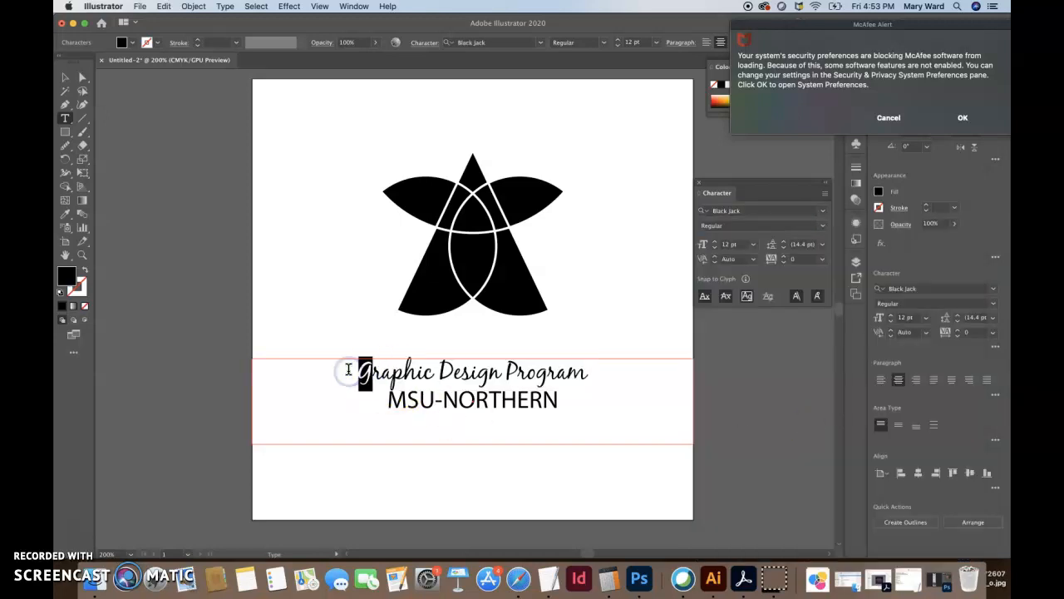
pyautogui.click(349, 370)
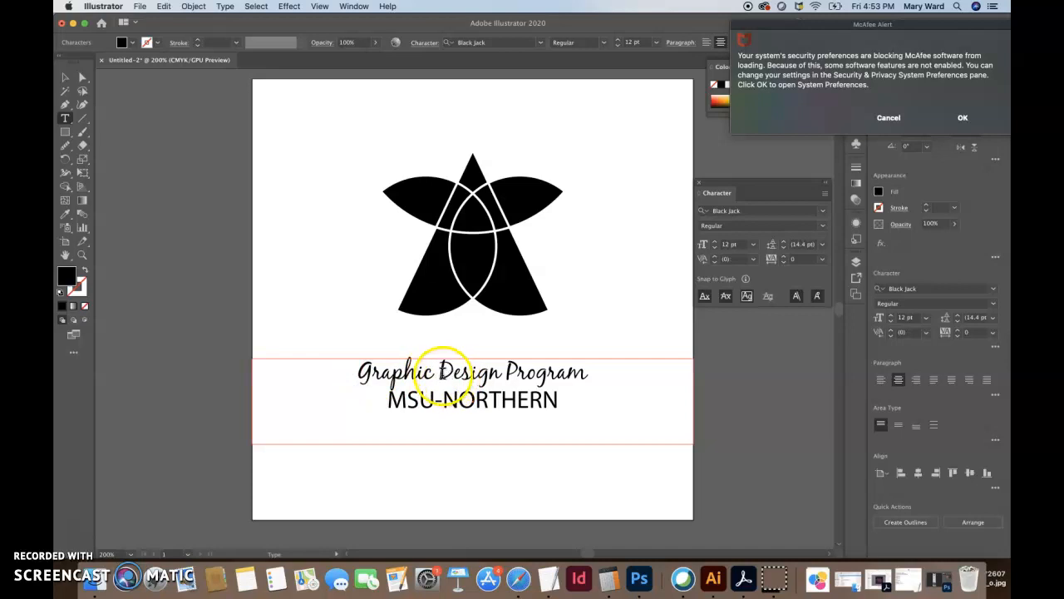
pyautogui.moveTo(367, 372); pyautogui.dragTo(339, 371)
pyautogui.click(390, 383)
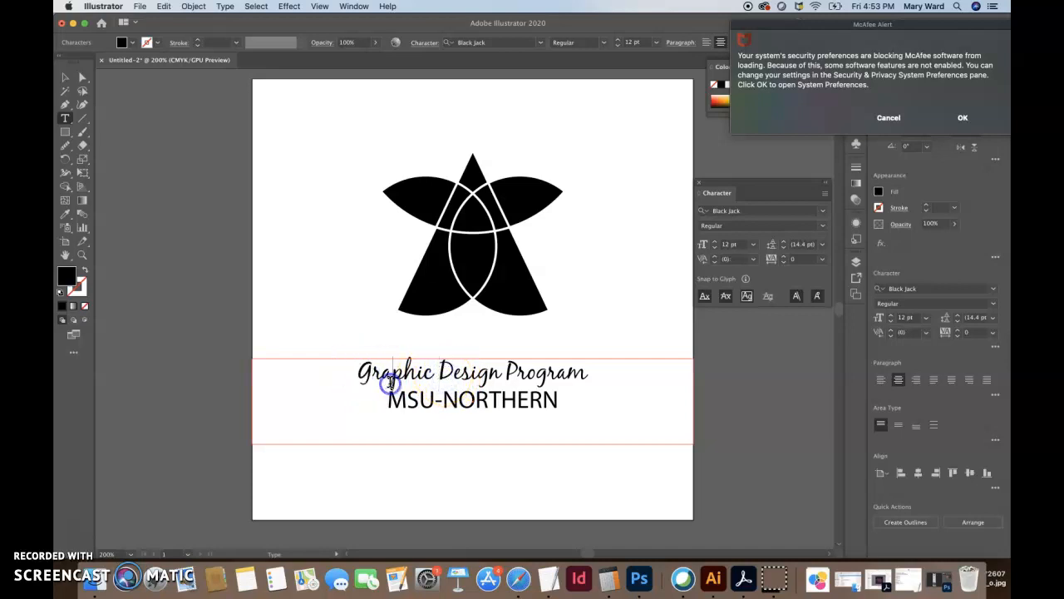
pyautogui.tripleClick(447, 372)
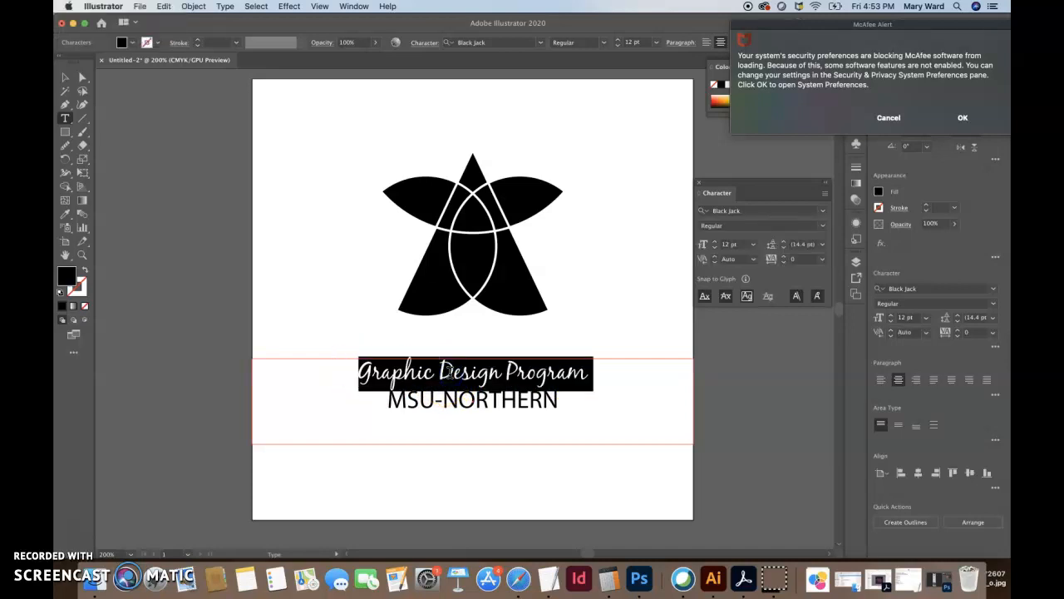
pyautogui.press('super+shift+period')
pyautogui.press('super+shift+period')
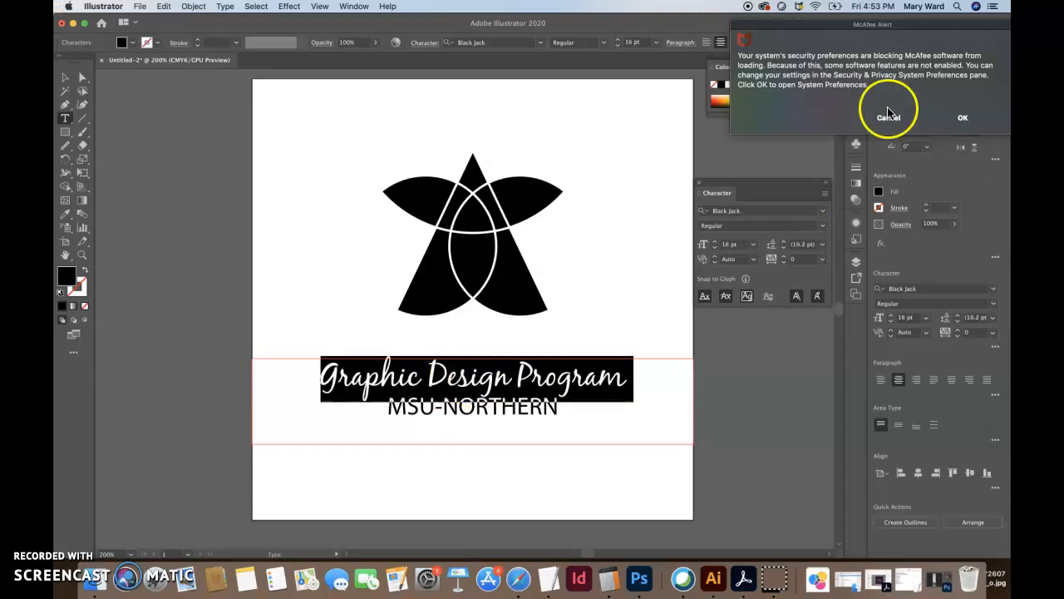
pyautogui.click(888, 117)
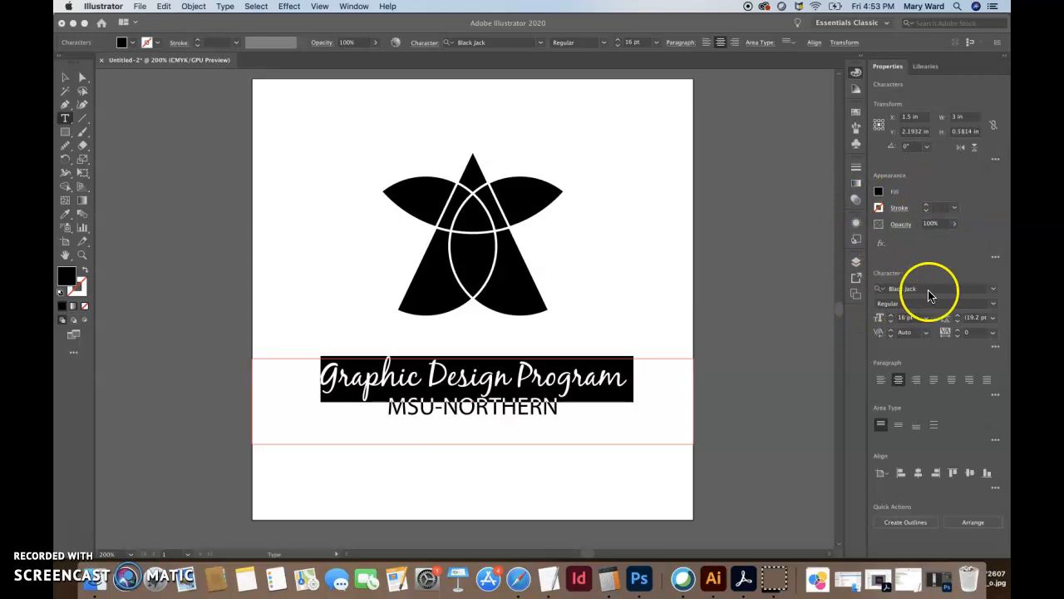
# Preview Segoe Script and Selima on the 'Graphic Design Program' title
pyautogui.click(994, 292)
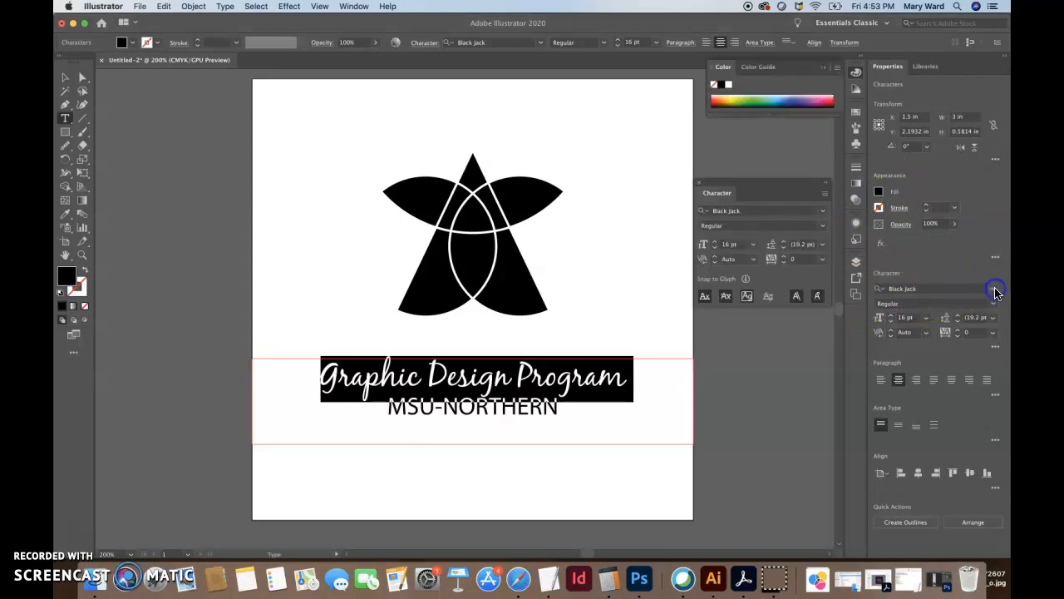
pyautogui.click(821, 210)
pyautogui.scroll(-20, 786, 440)
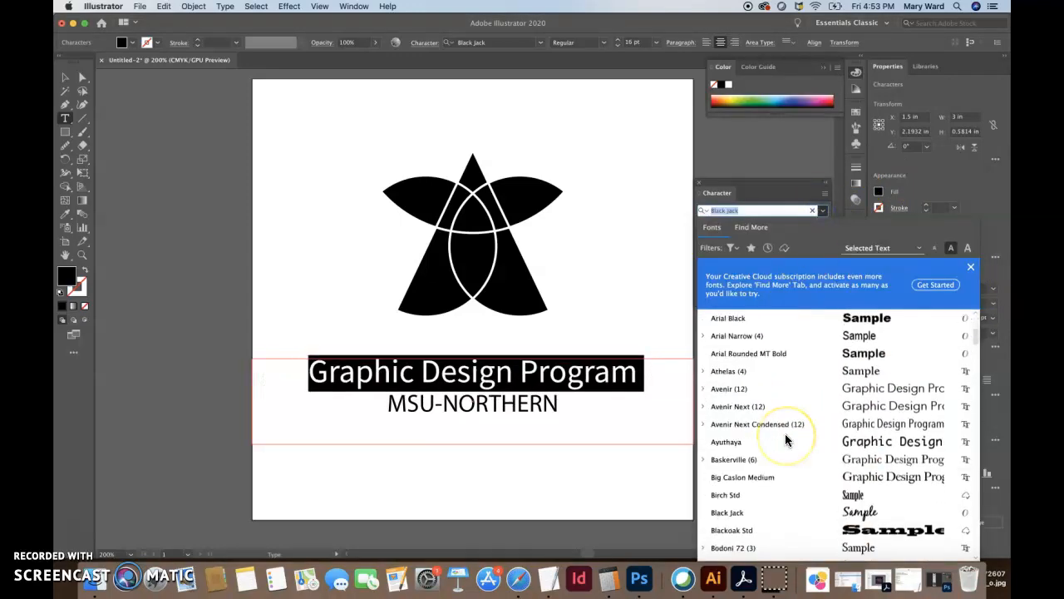
pyautogui.scroll(-20, 786, 441)
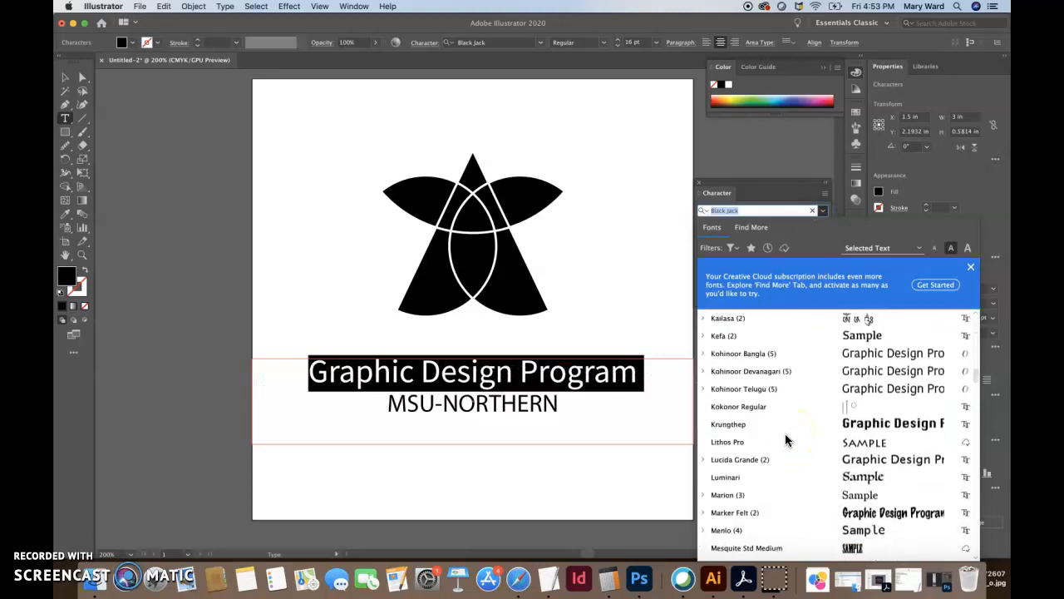
pyautogui.click(796, 461)
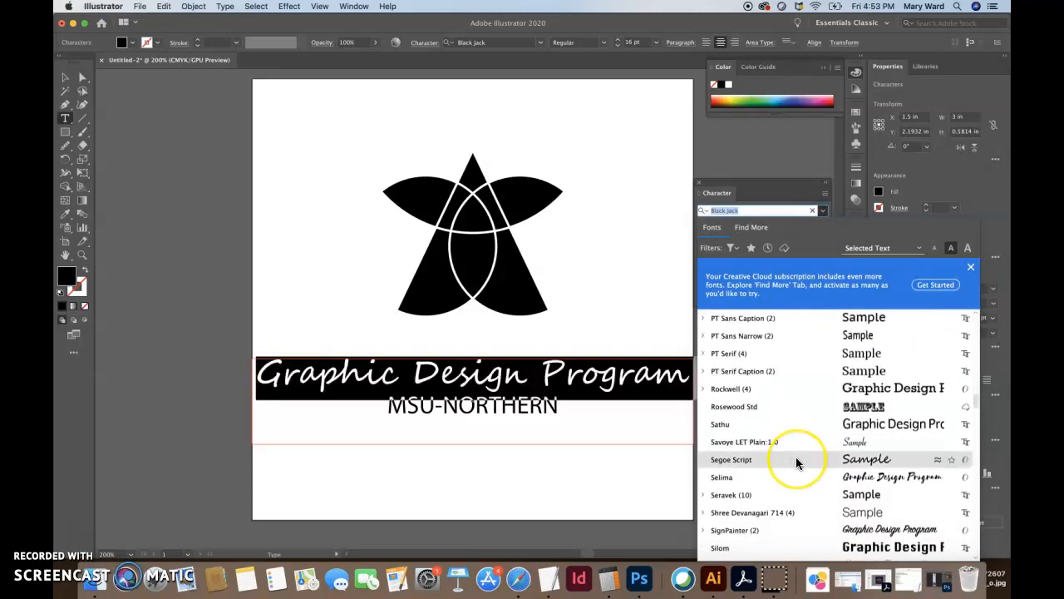
pyautogui.scroll(-6, 796, 462)
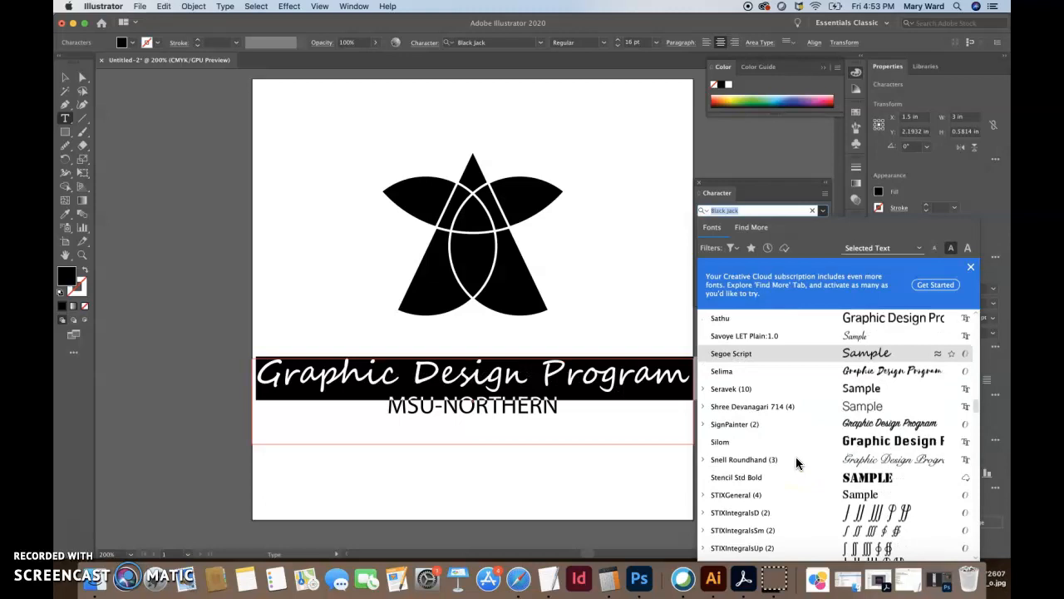
pyautogui.click(810, 375)
# Preview another font further down the list, then switch to the Find More catalogue
pyautogui.scroll(-20, 811, 455)
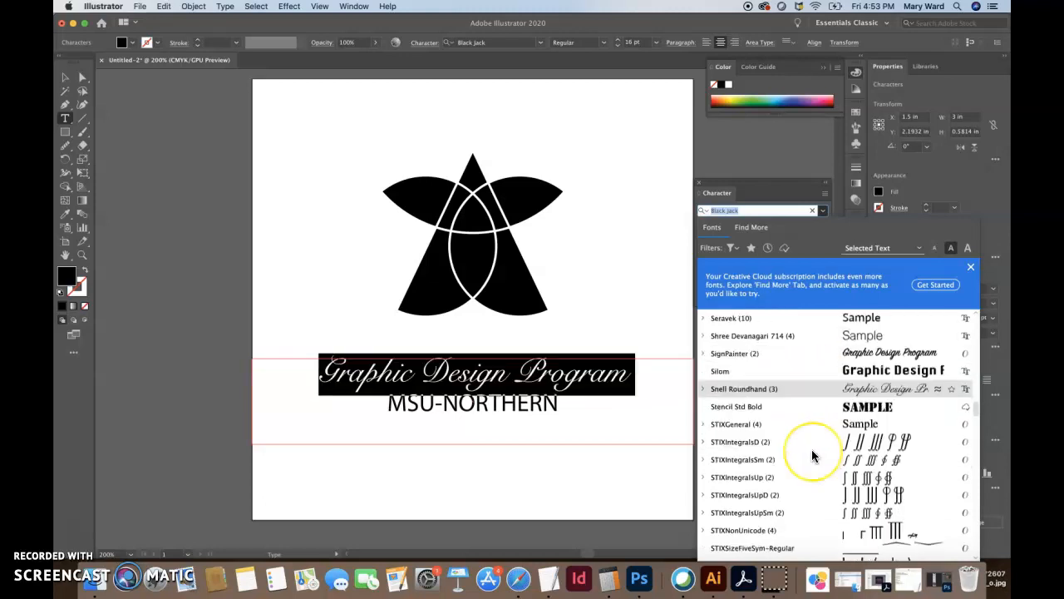
pyautogui.scroll(-3, 813, 454)
pyautogui.scroll(-20, 813, 455)
pyautogui.click(777, 370)
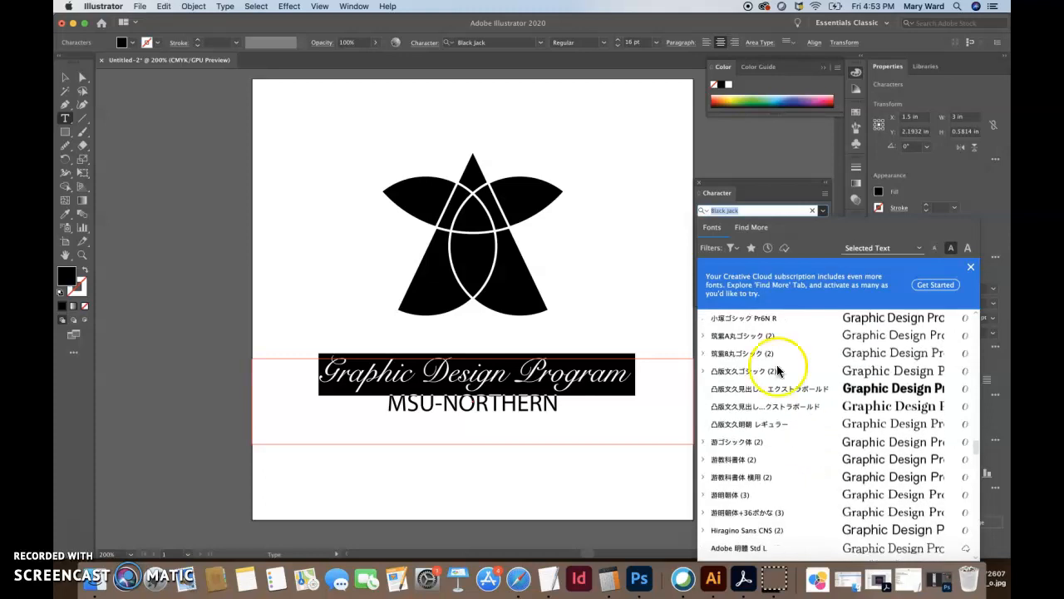
pyautogui.click(750, 227)
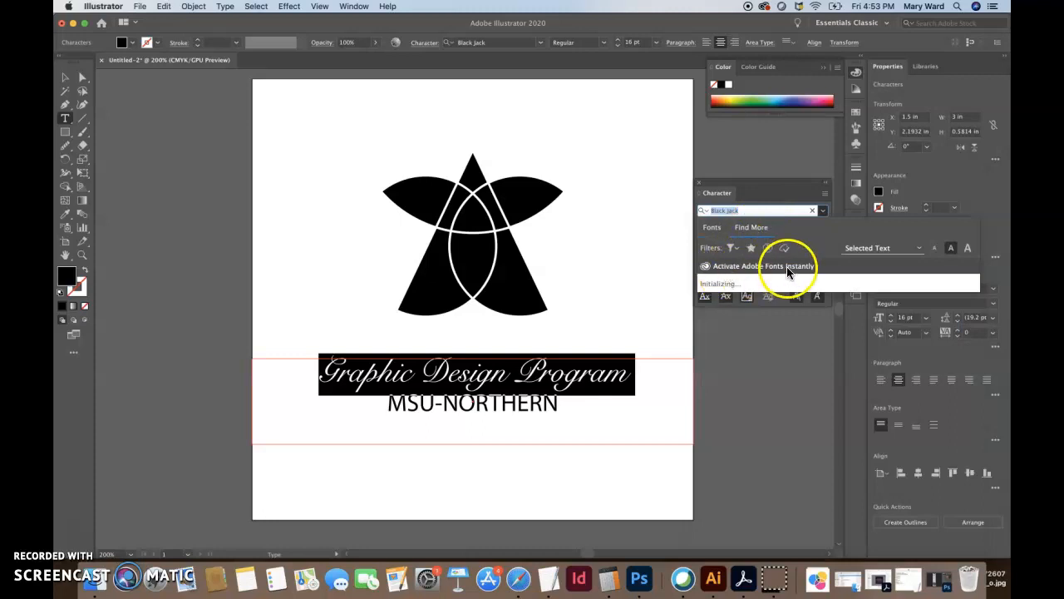
# Load the Adobe Fonts catalogue and filter it to the Script classification
pyautogui.click(749, 226)
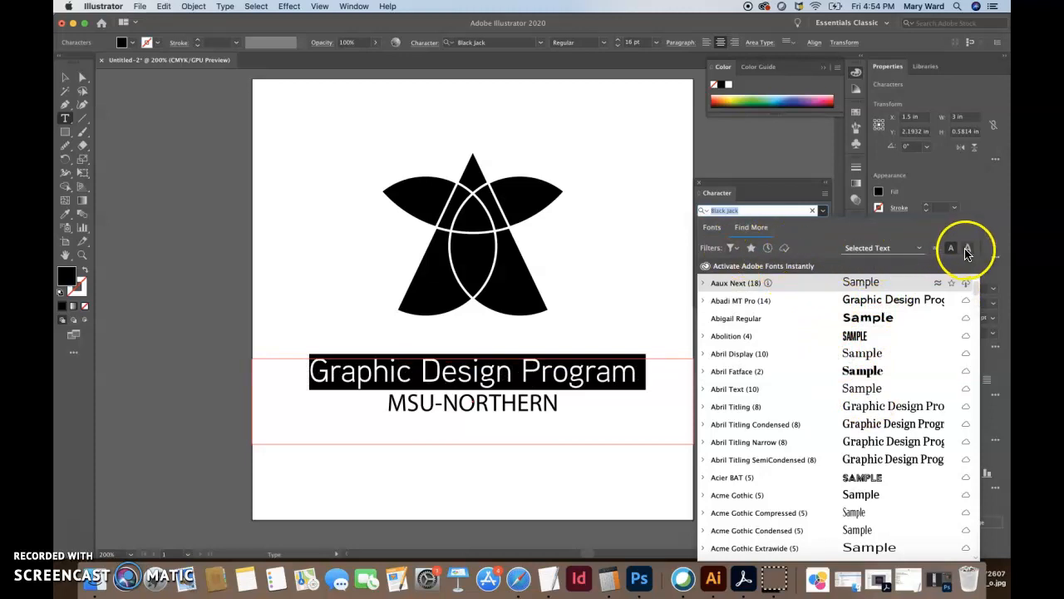
pyautogui.click(919, 247)
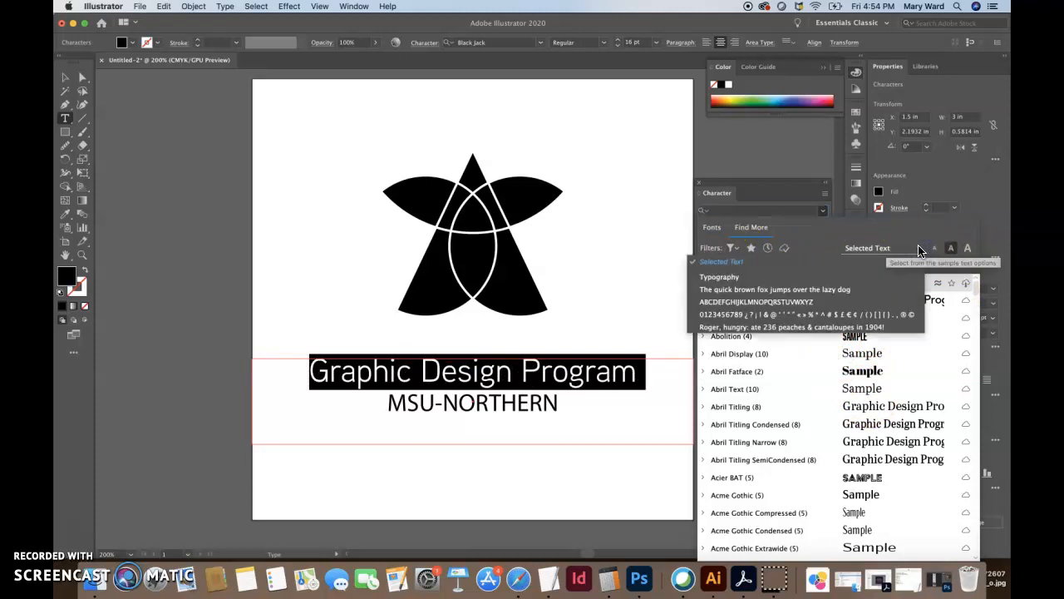
pyautogui.click(919, 248)
pyautogui.click(732, 248)
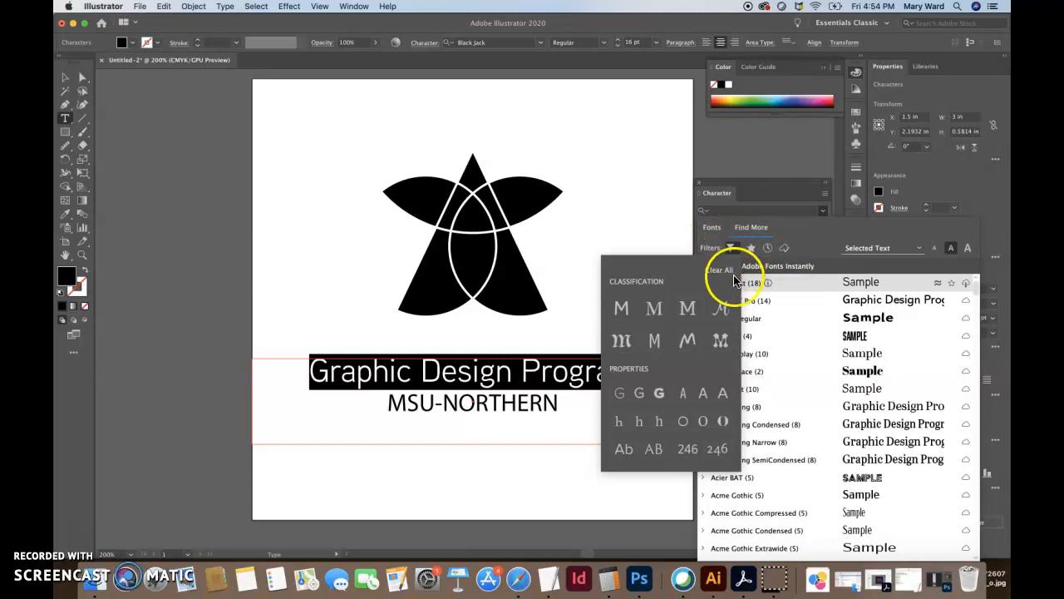
pyautogui.click(720, 314)
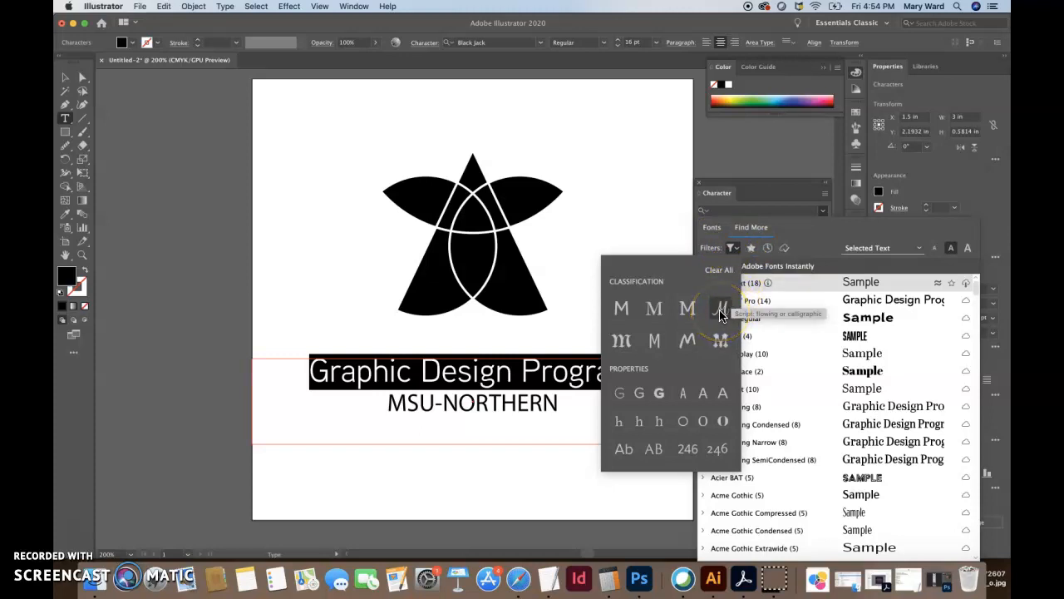
pyautogui.click(688, 346)
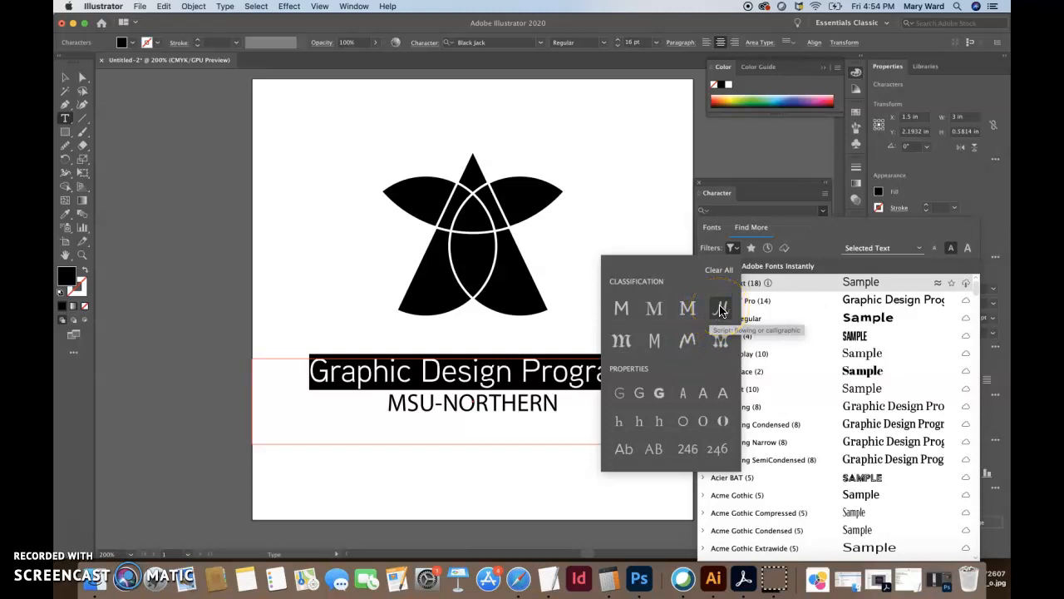
pyautogui.click(720, 311)
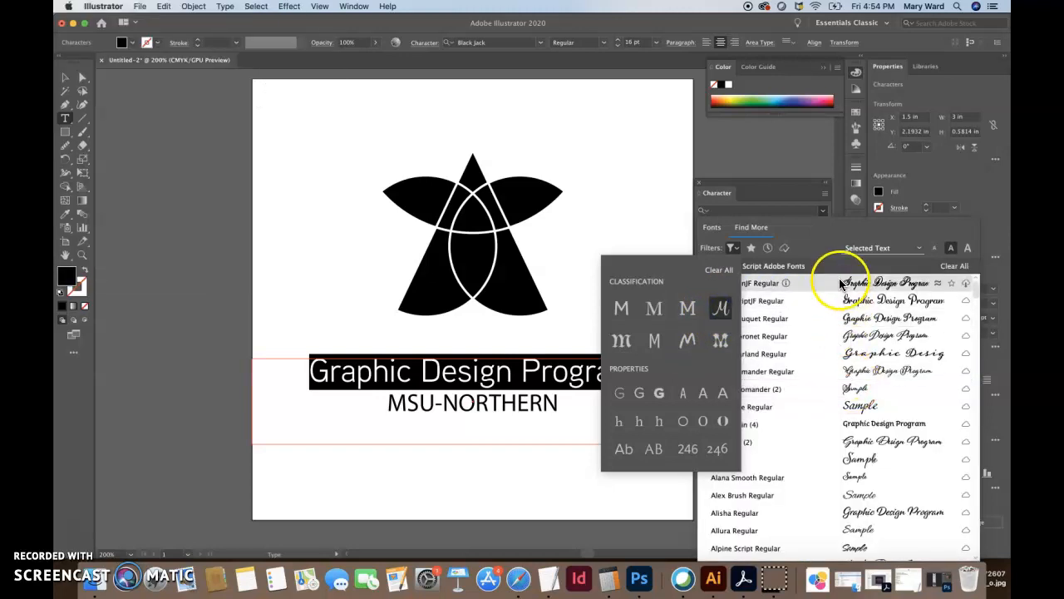
# Preview the Adorn Bouquet and Aisha Latin script fonts on the title from the filtered list
pyautogui.click(842, 284)
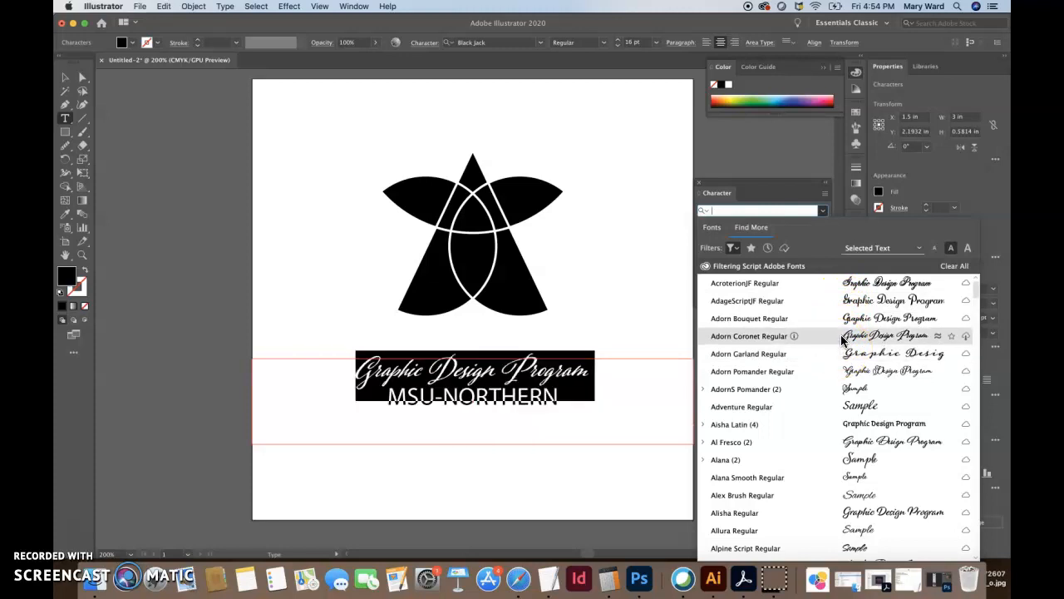
pyautogui.click(842, 320)
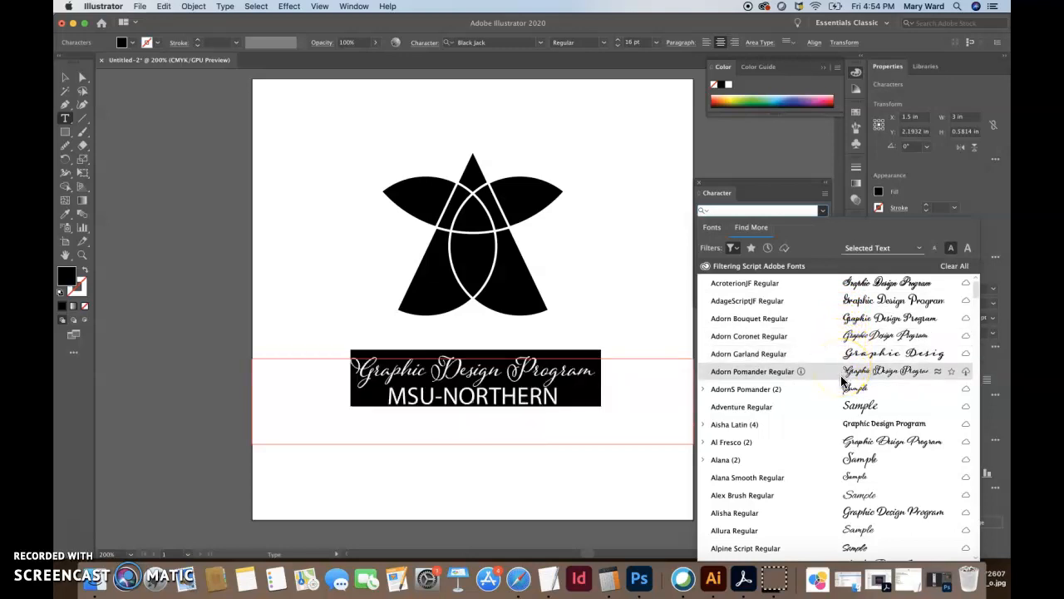
pyautogui.click(842, 422)
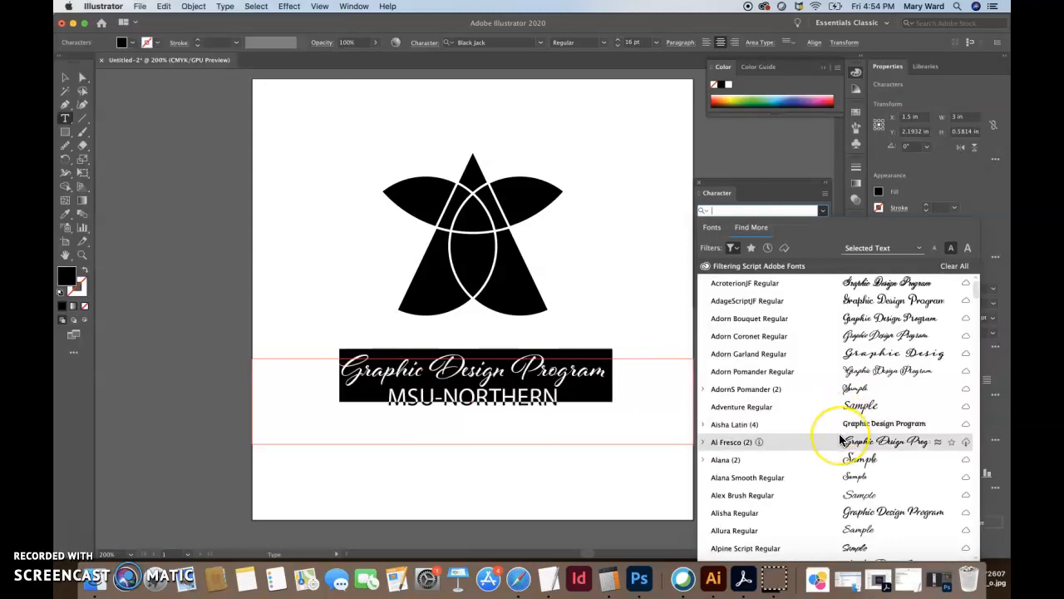
pyautogui.scroll(-2, 843, 407)
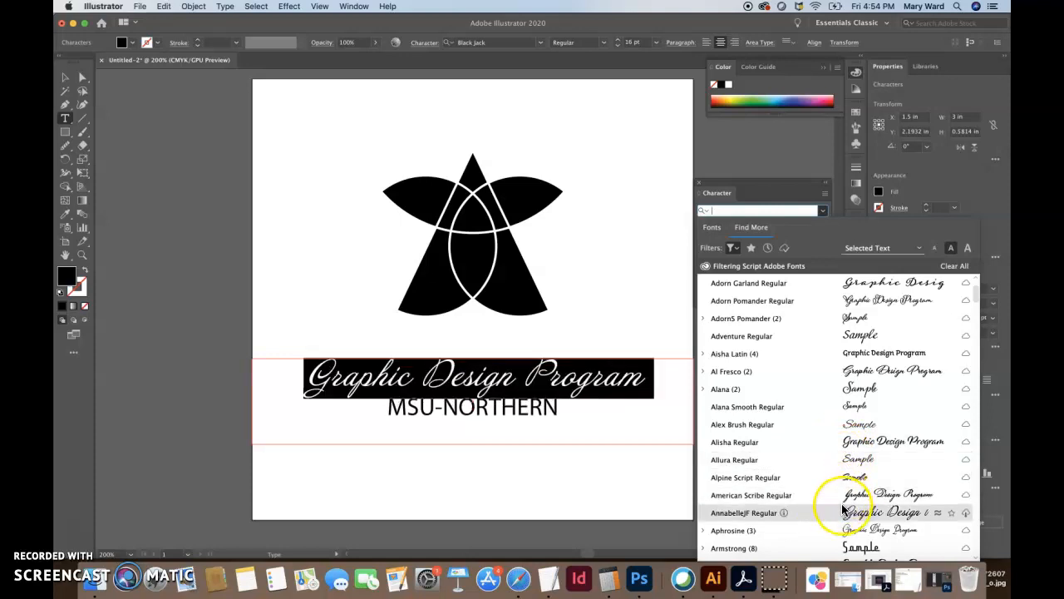
pyautogui.scroll(-5, 843, 509)
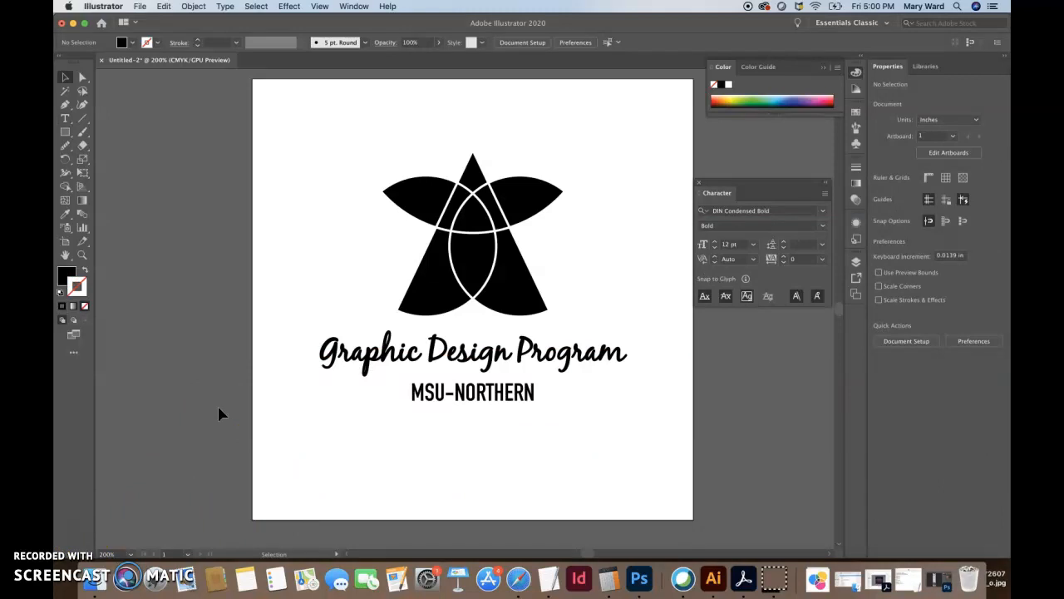
pyautogui.click(413, 352)
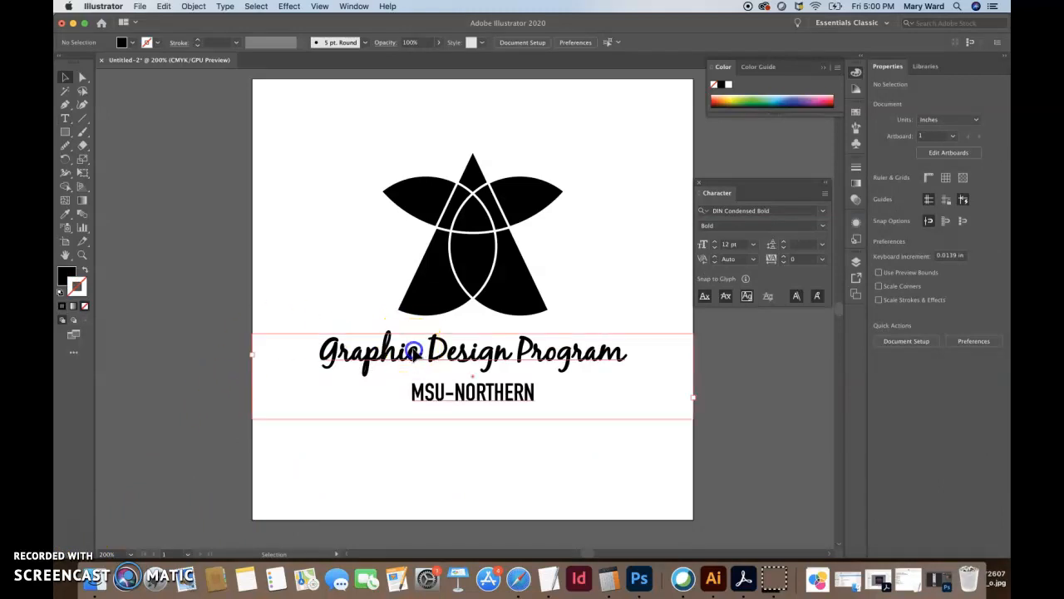
pyautogui.doubleClick(413, 352)
pyautogui.moveTo(341, 353); pyautogui.dragTo(621, 370)
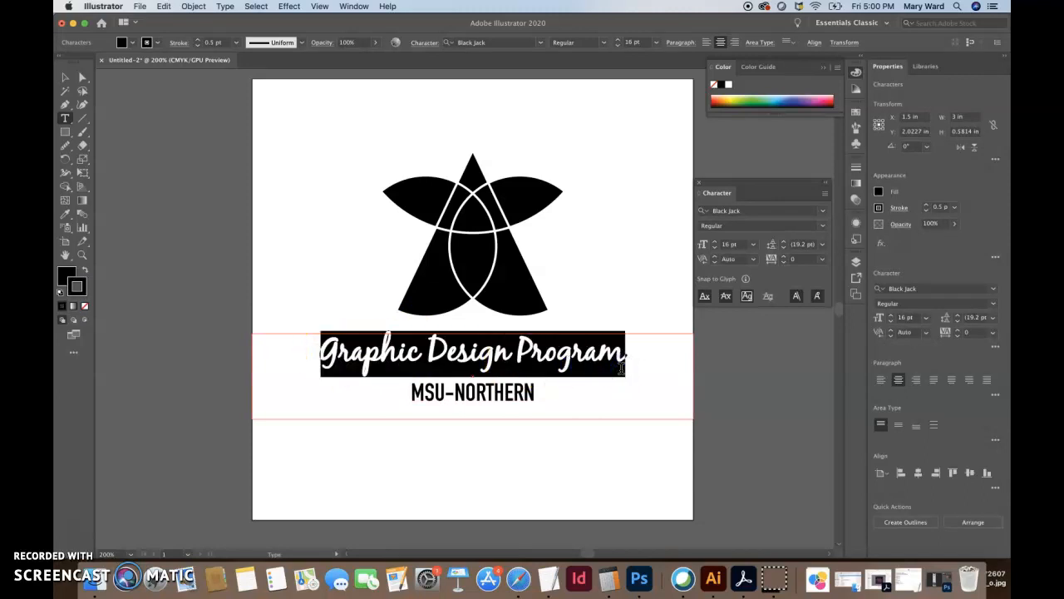
pyautogui.moveTo(533, 394); pyautogui.dragTo(394, 390)
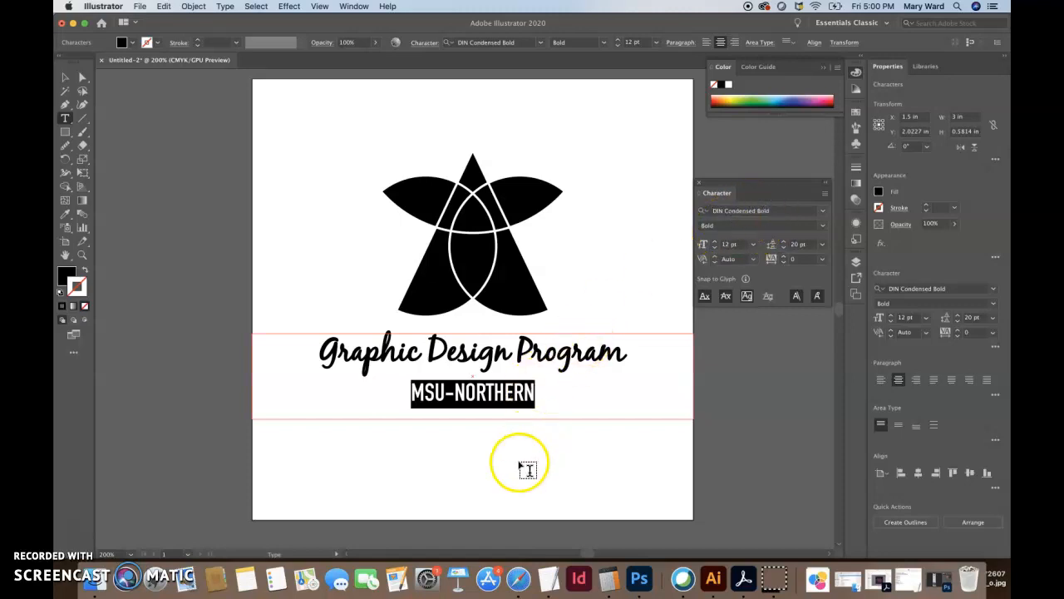
pyautogui.click(517, 457)
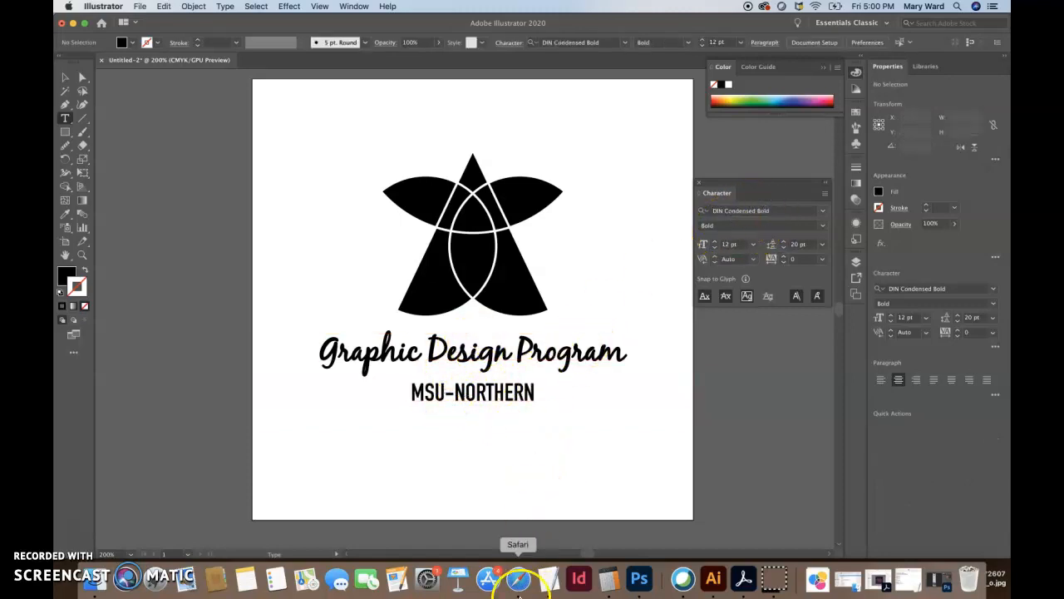
# Switch to Safari and search the web for 'font squirrel'
pyautogui.click(517, 580)
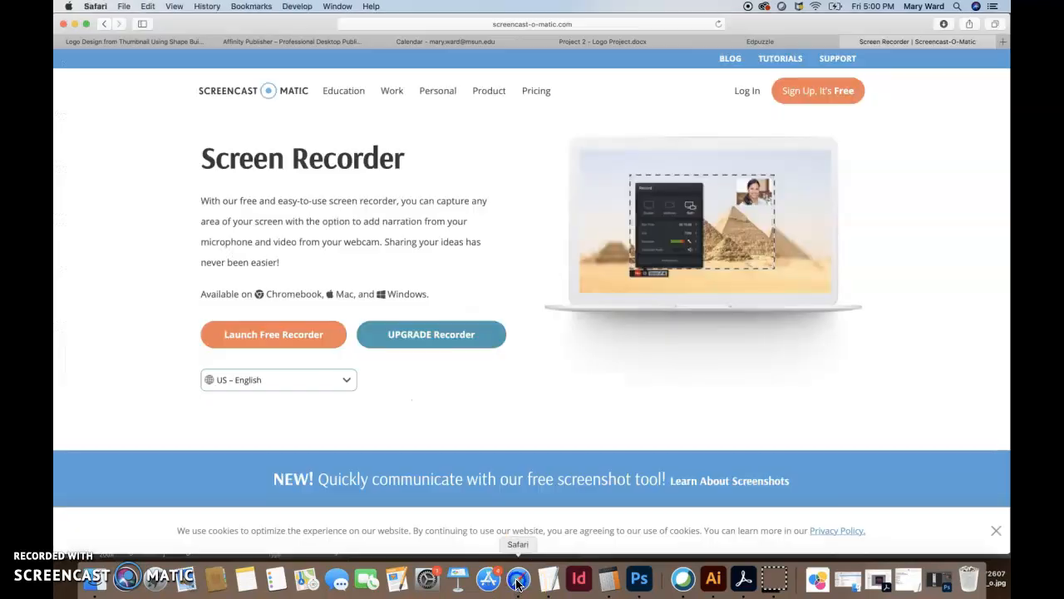
pyautogui.click(634, 24)
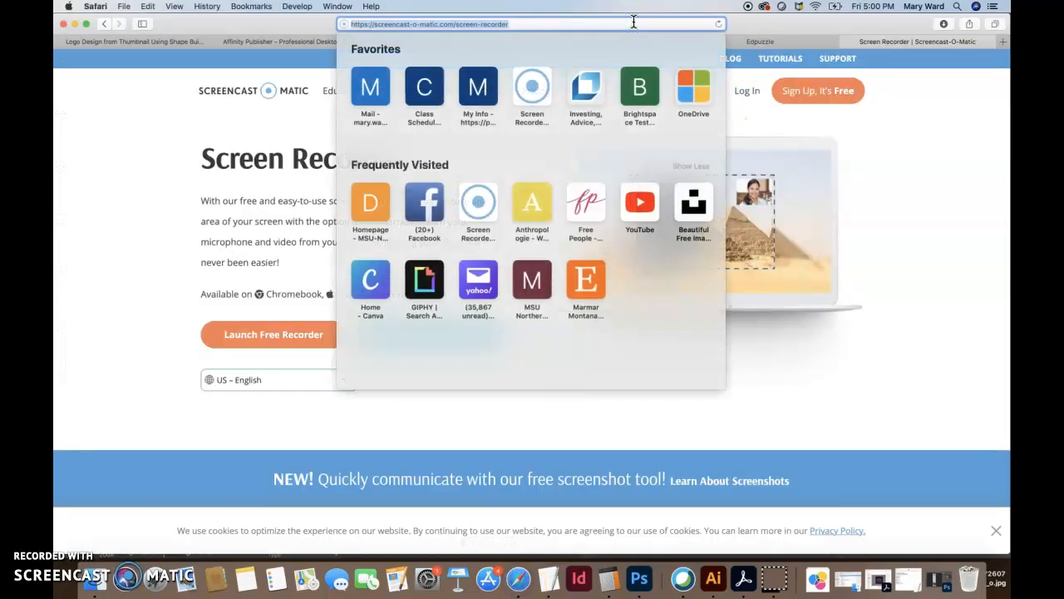
pyautogui.write('sdo')
pyautogui.press('BackSpace')
pyautogui.press('BackSpace')
pyautogui.press('BackSpace')
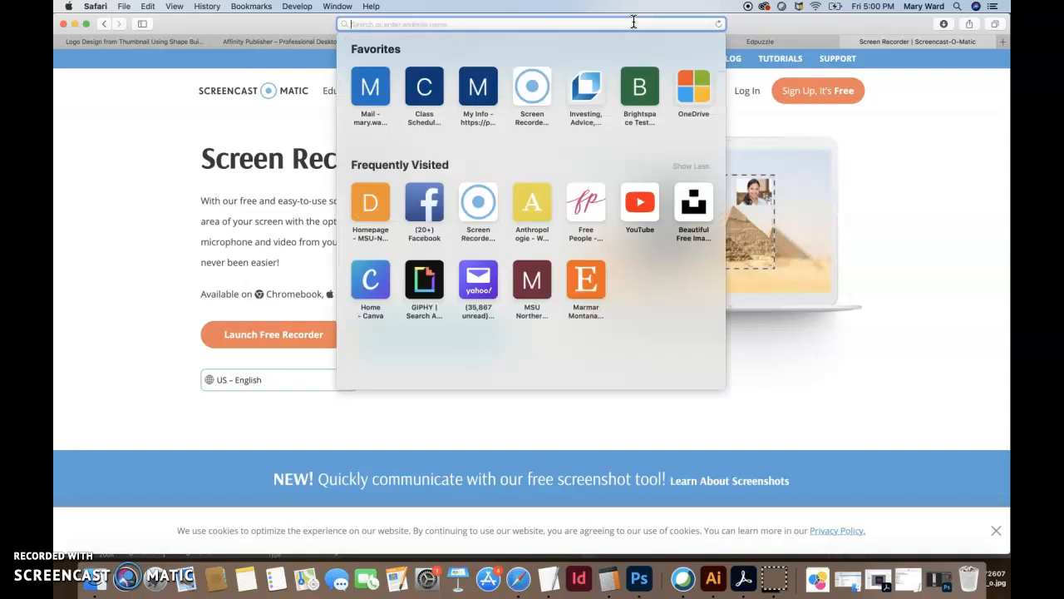
pyautogui.write('font squirrel')
pyautogui.press('Return')
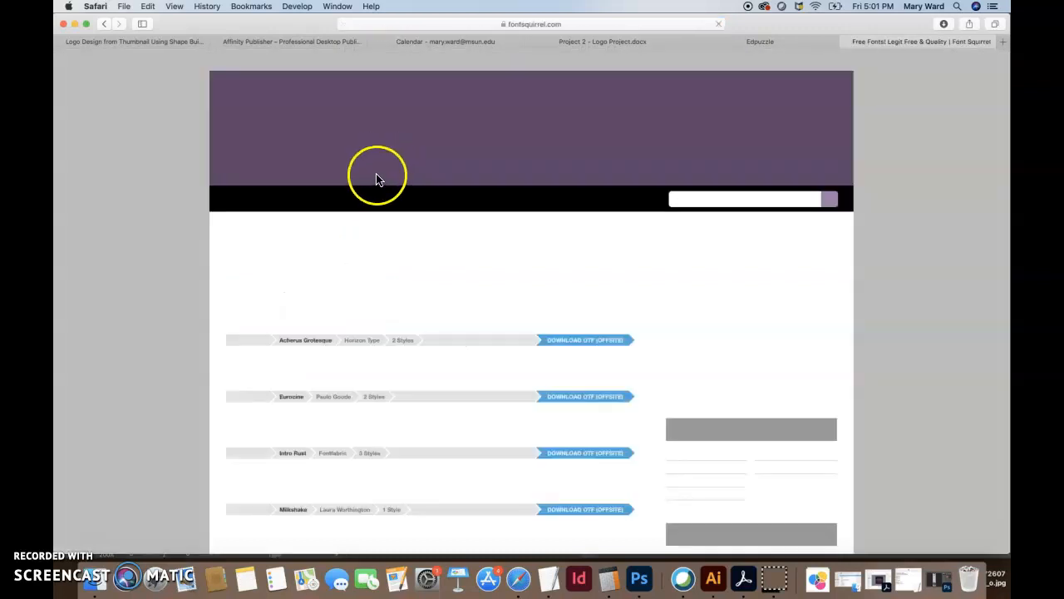
# Search Font Squirrel for 'blackjack', then return to the home page's font list
pyautogui.click(693, 198)
pyautogui.write('blackjack')
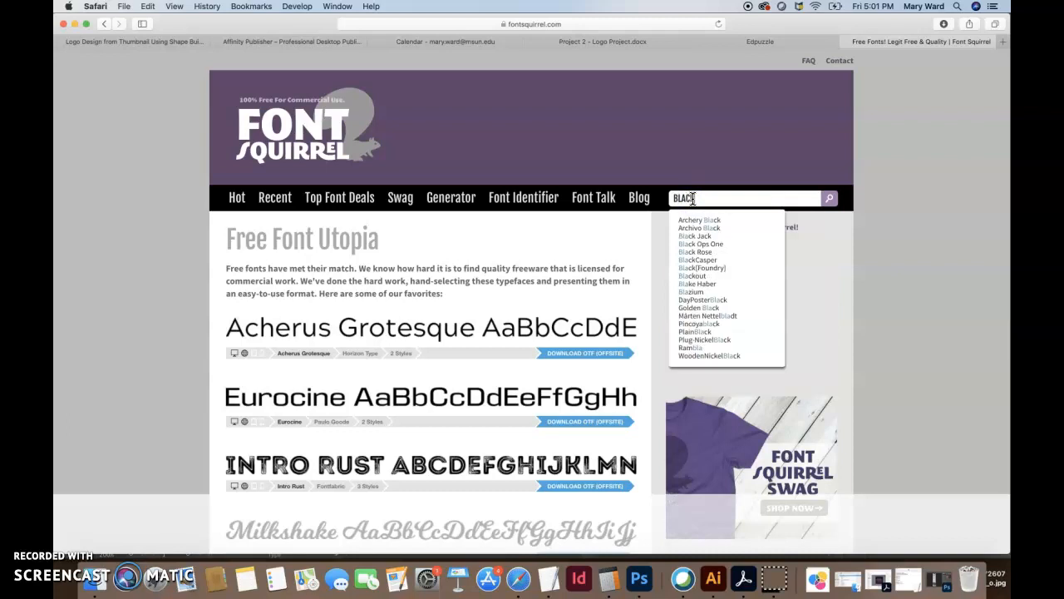
pyautogui.press('Return')
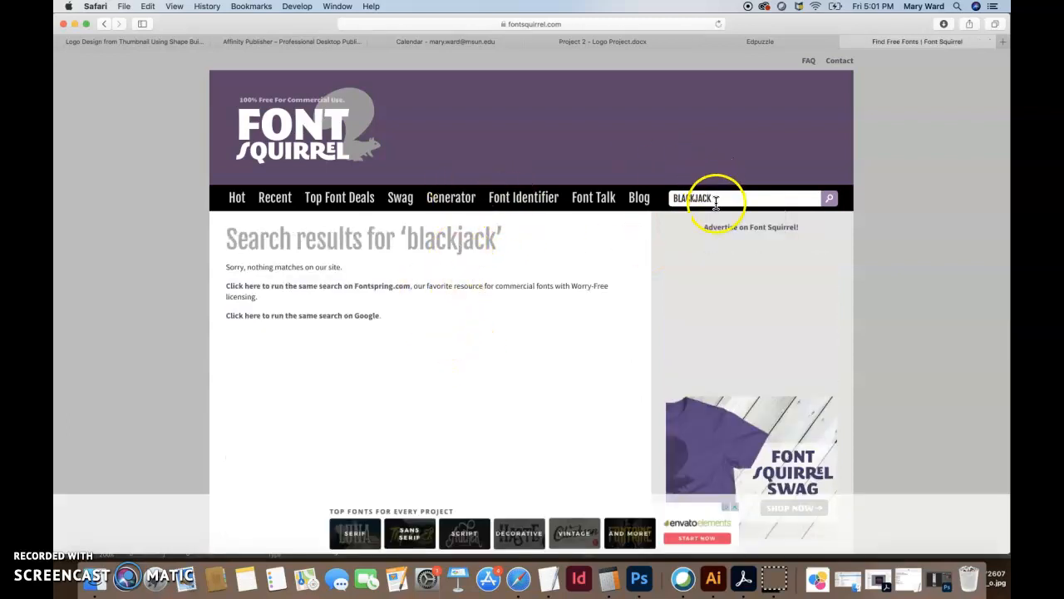
pyautogui.click(107, 25)
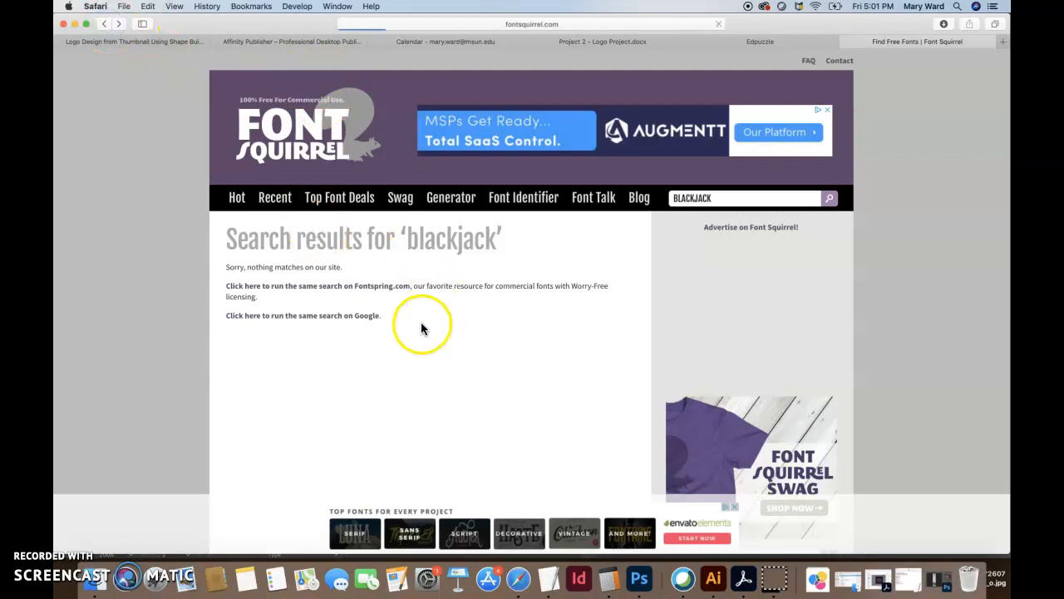
pyautogui.scroll(-3, 487, 387)
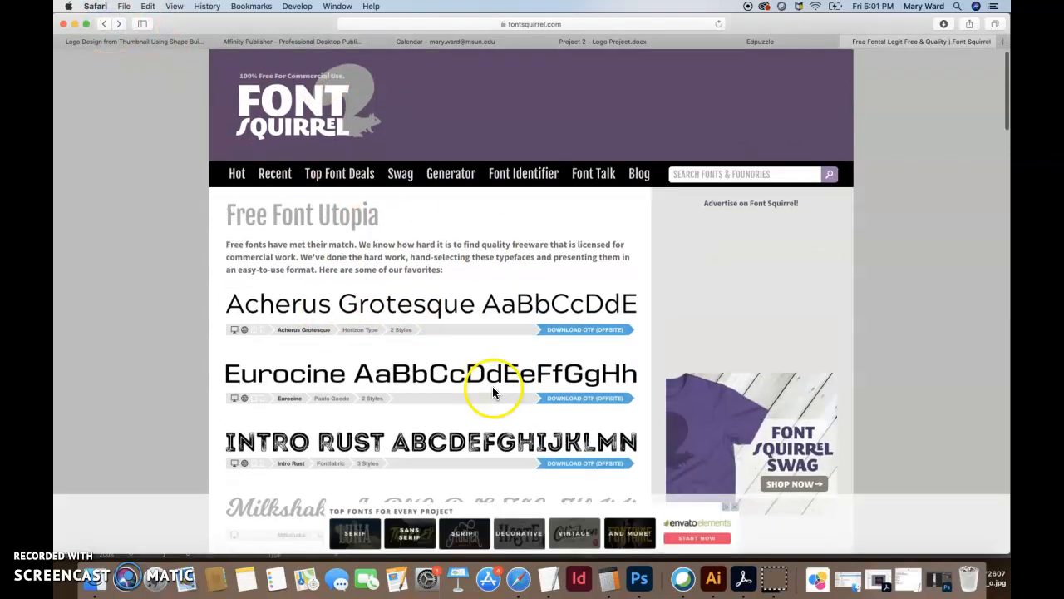
pyautogui.scroll(-4, 370, 362)
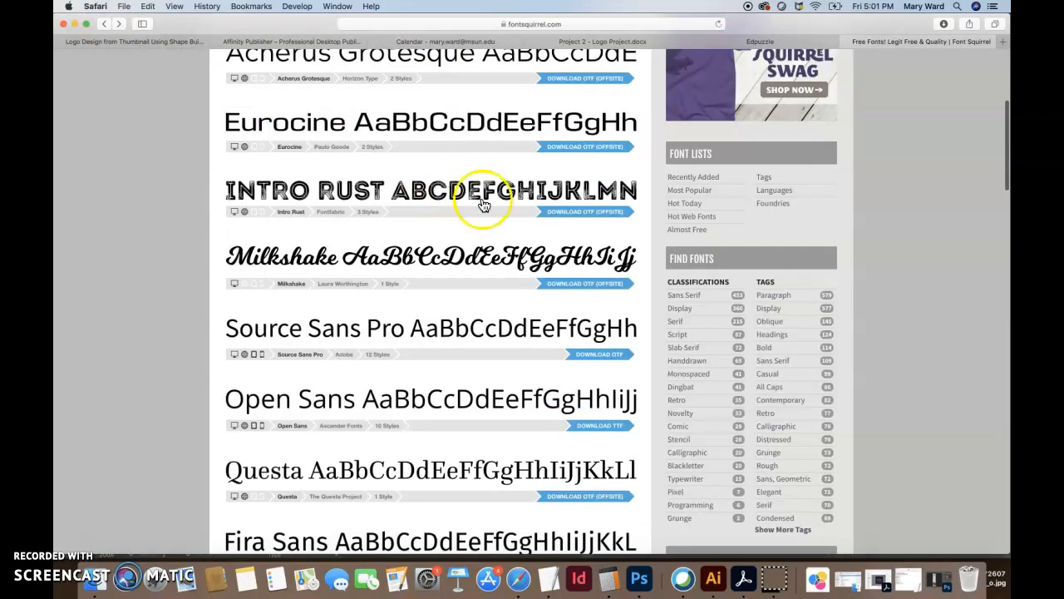
# Open the Milkshake font's page and look over its details
pyautogui.click(390, 249)
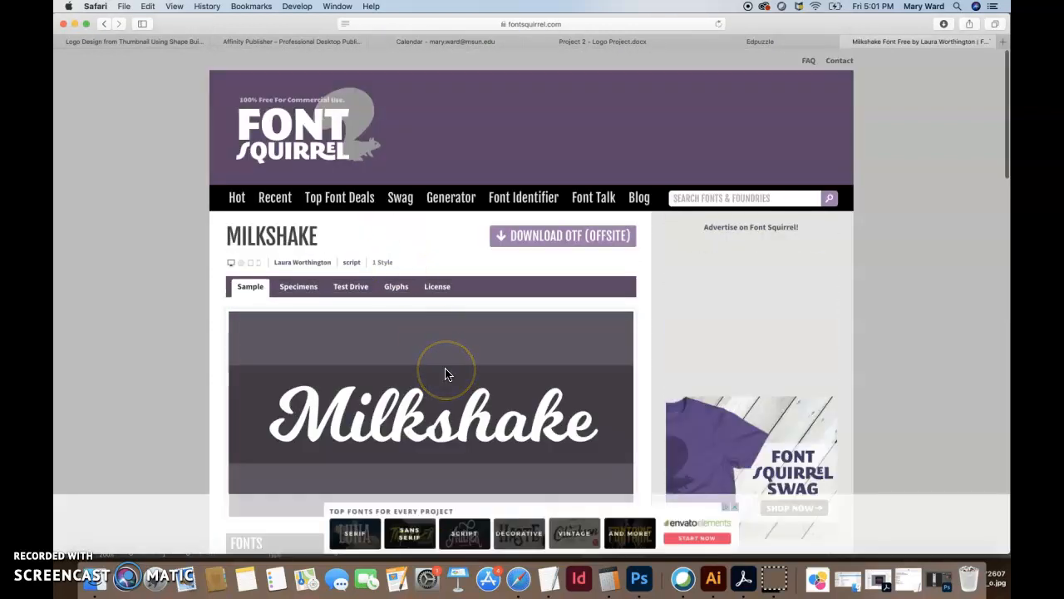
pyautogui.scroll(-3, 513, 285)
pyautogui.scroll(-5, 513, 285)
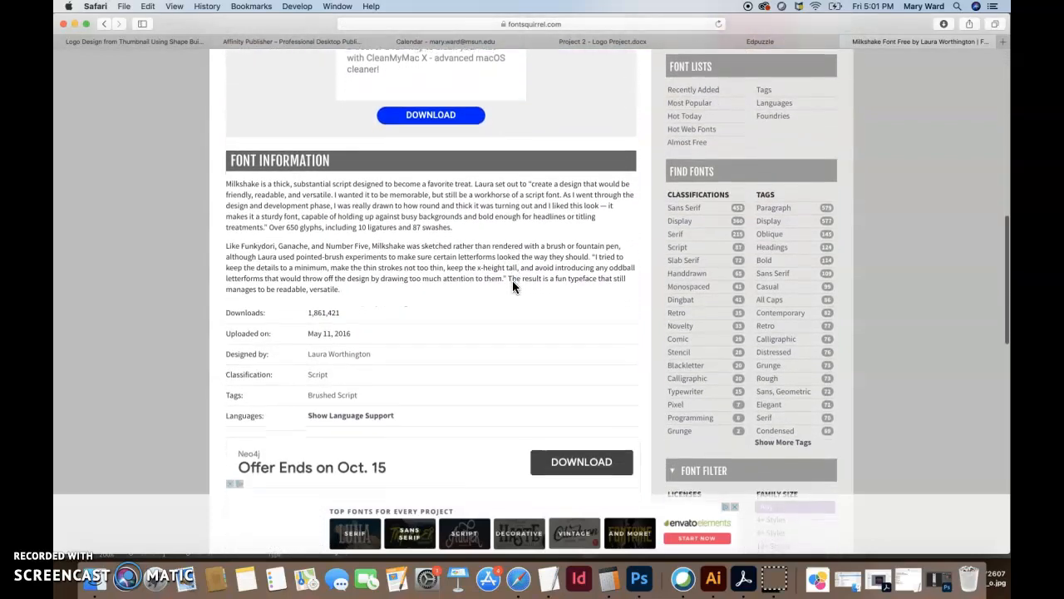
pyautogui.scroll(-2, 513, 285)
pyautogui.scroll(8, 512, 285)
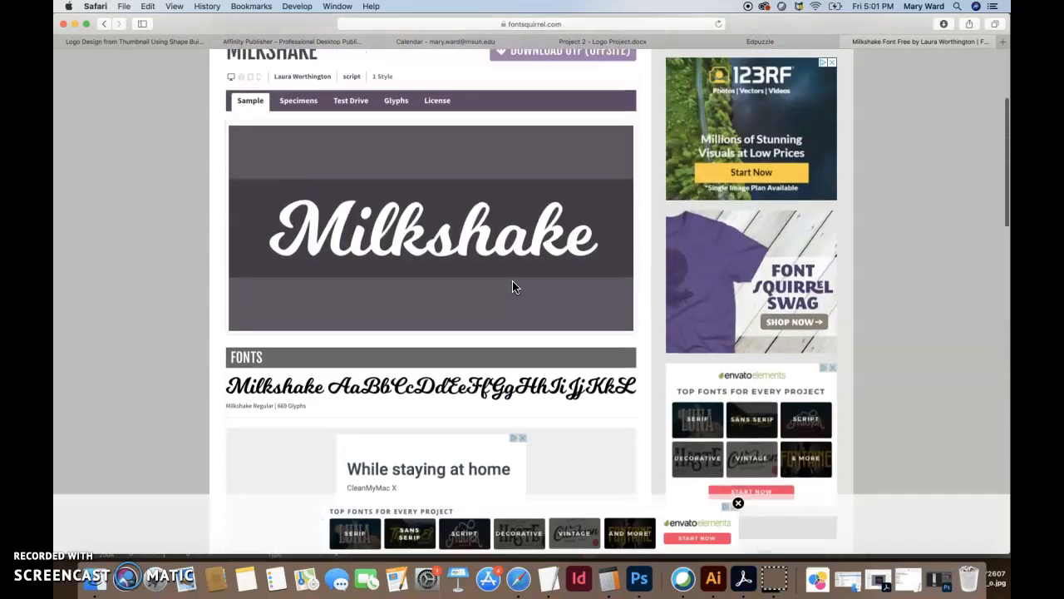
pyautogui.scroll(3, 512, 287)
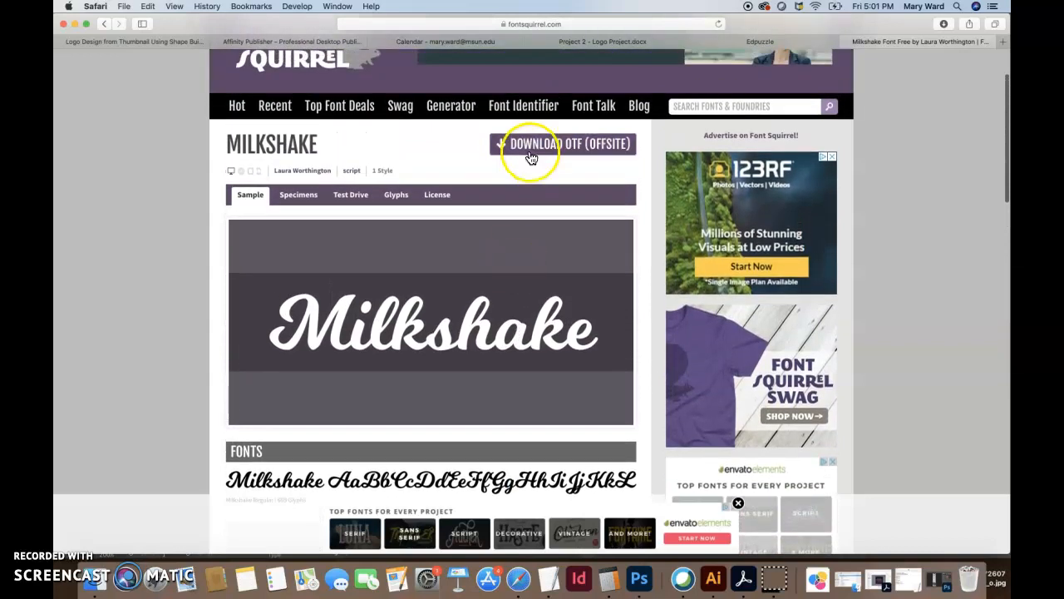
# View Milkshake's offsite download page, then go back to the Font Squirrel font list
pyautogui.click(529, 152)
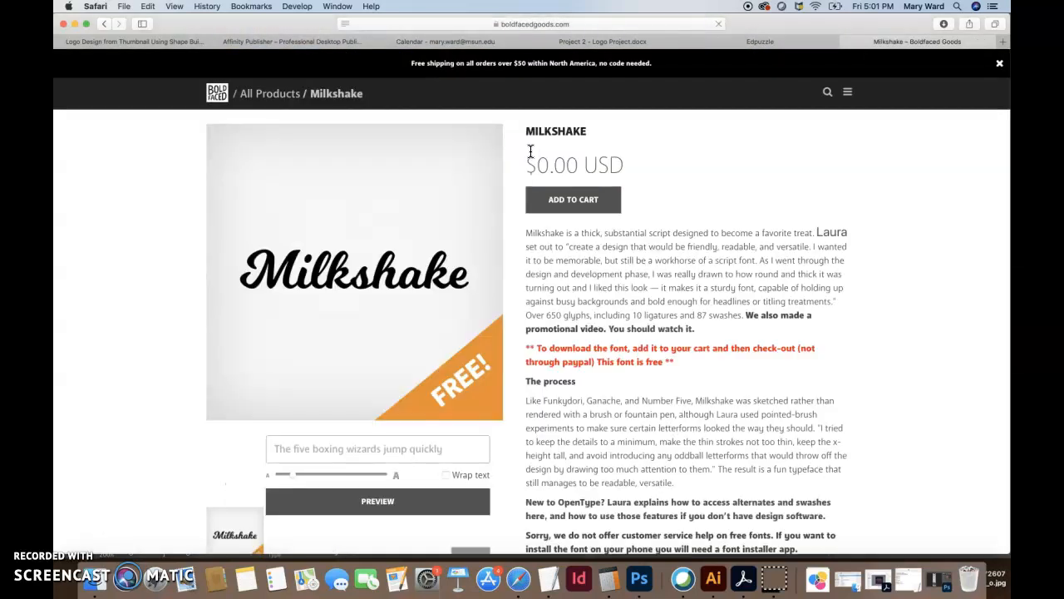
pyautogui.scroll(-15, 562, 315)
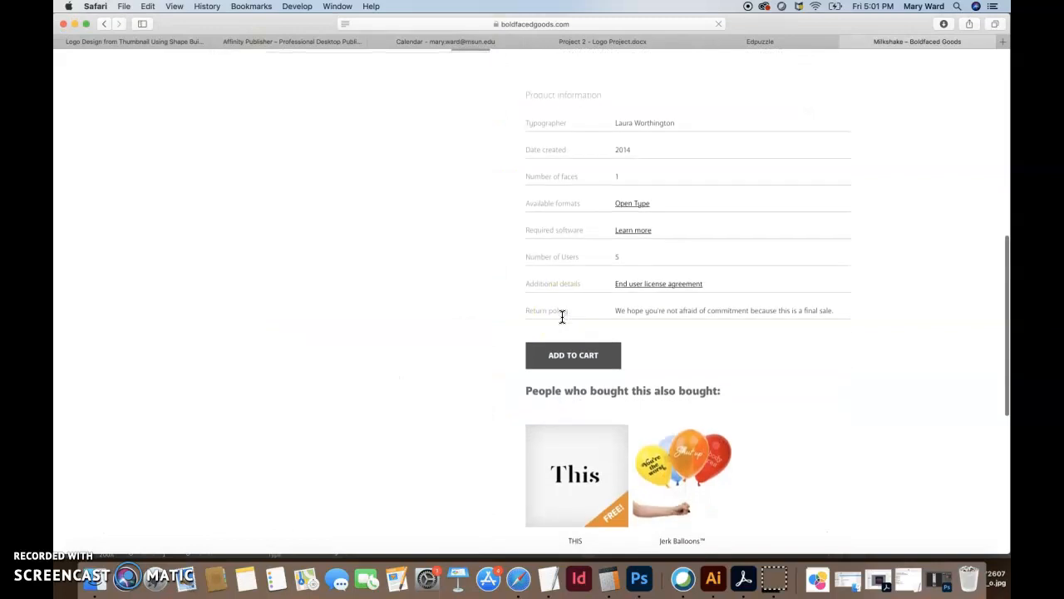
pyautogui.scroll(-5, 562, 315)
pyautogui.scroll(15, 562, 315)
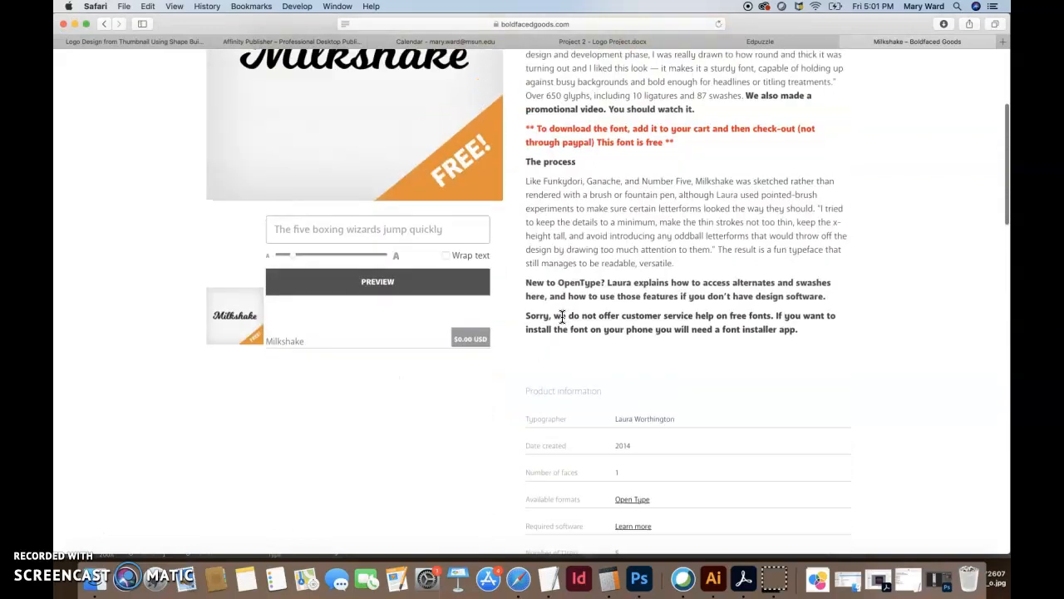
pyautogui.scroll(-3, 551, 395)
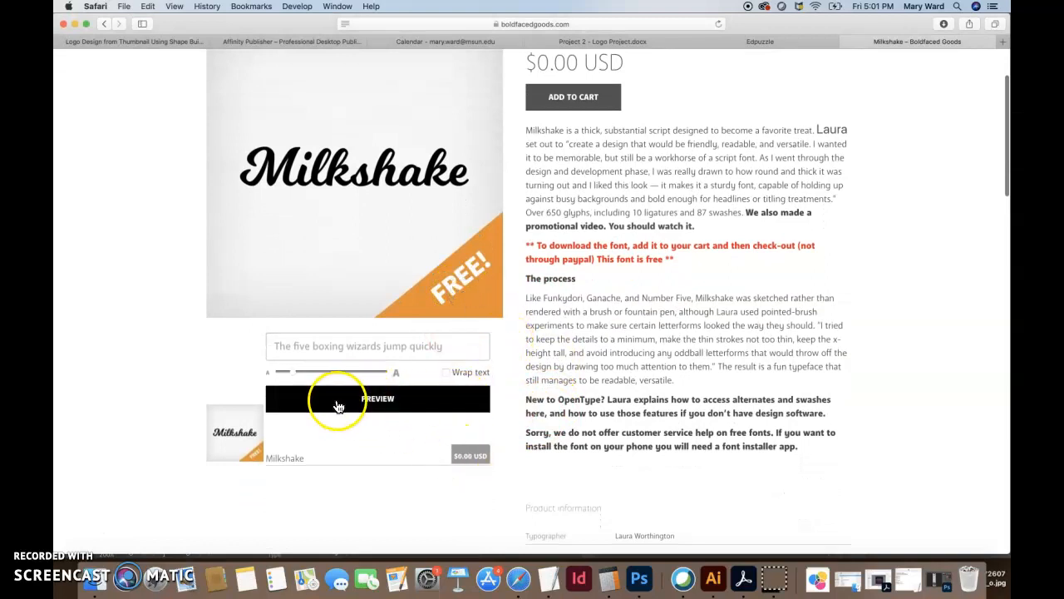
pyautogui.click(102, 26)
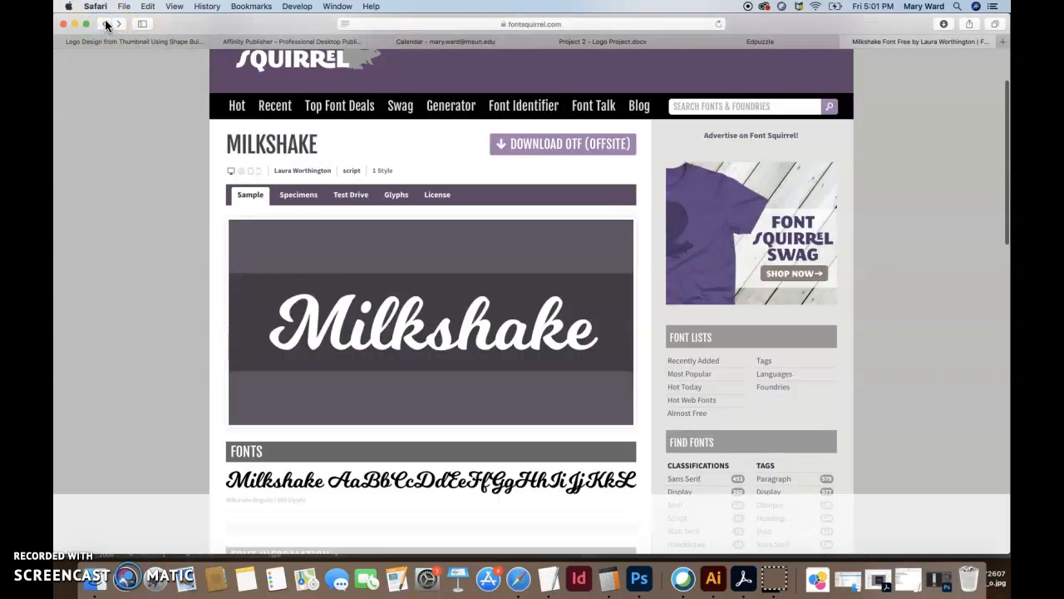
pyautogui.click(105, 24)
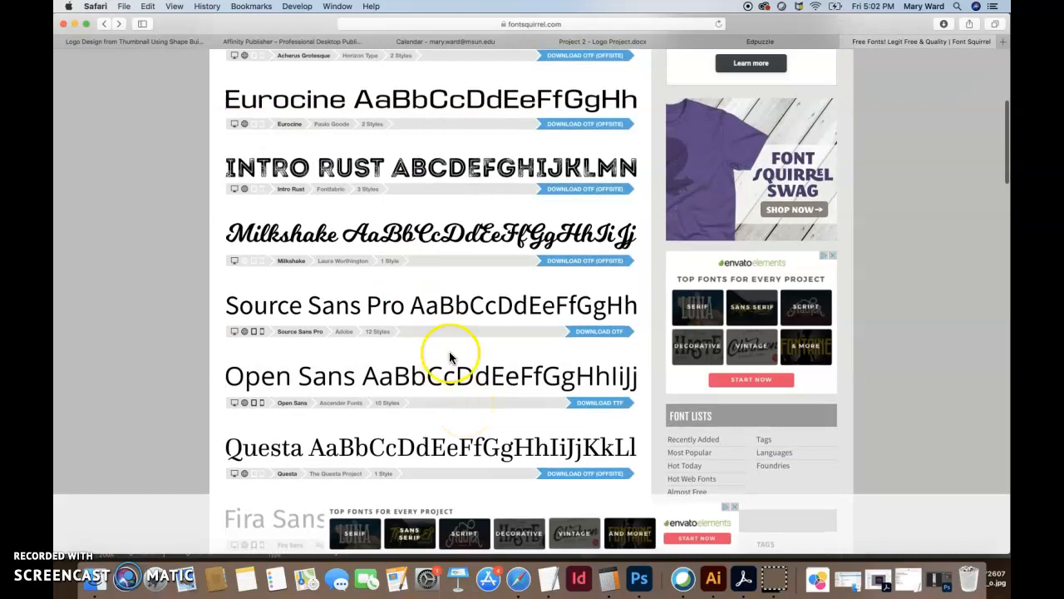
# Download the Source Sans Pro OTF files and open the source-sans-pro folder from Downloads
pyautogui.click(590, 331)
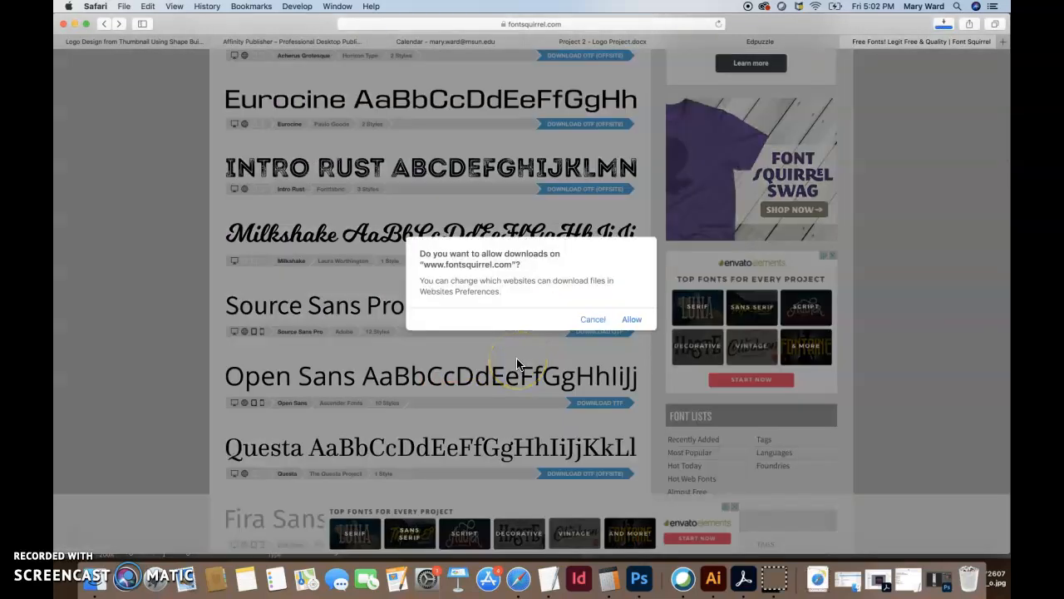
pyautogui.click(632, 321)
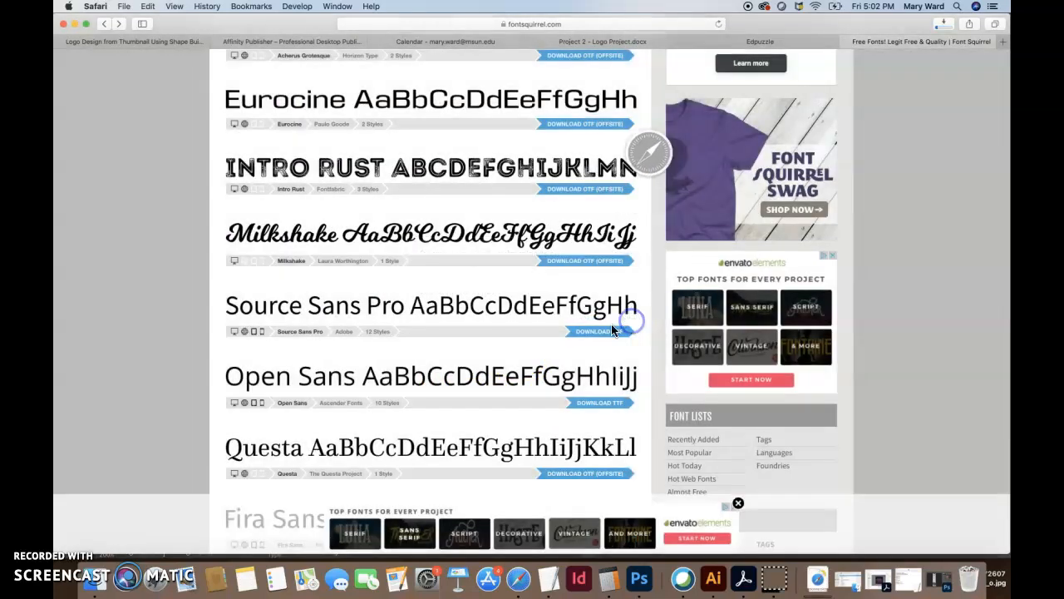
pyautogui.click(820, 582)
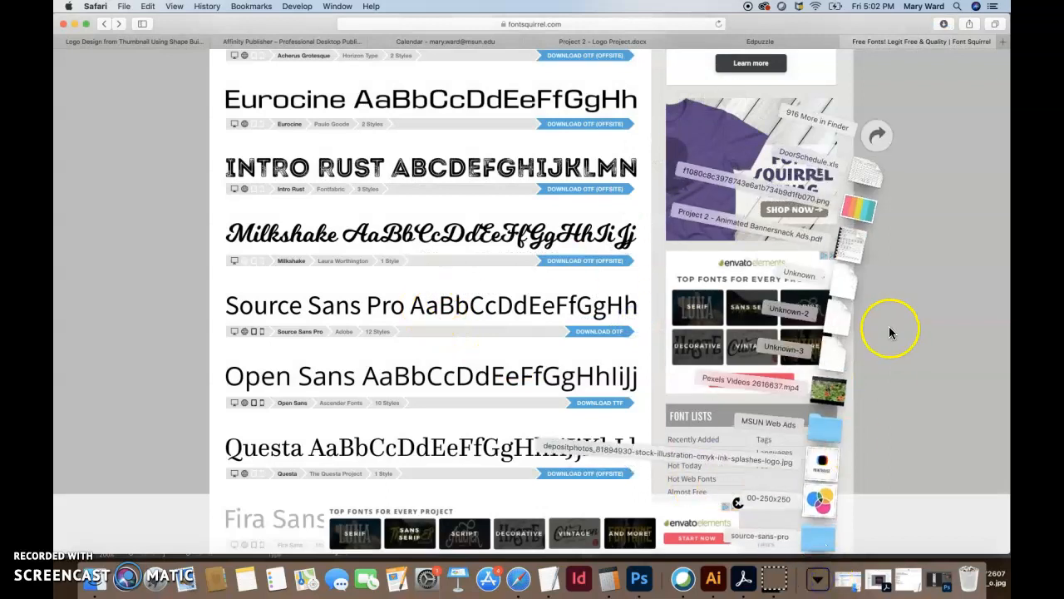
pyautogui.click(818, 579)
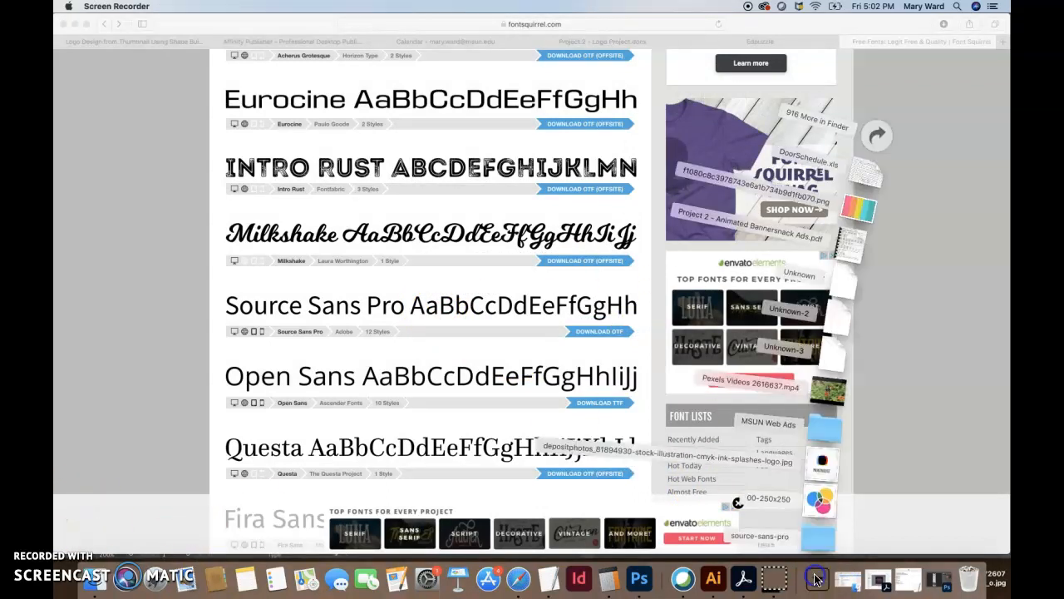
pyautogui.click(818, 539)
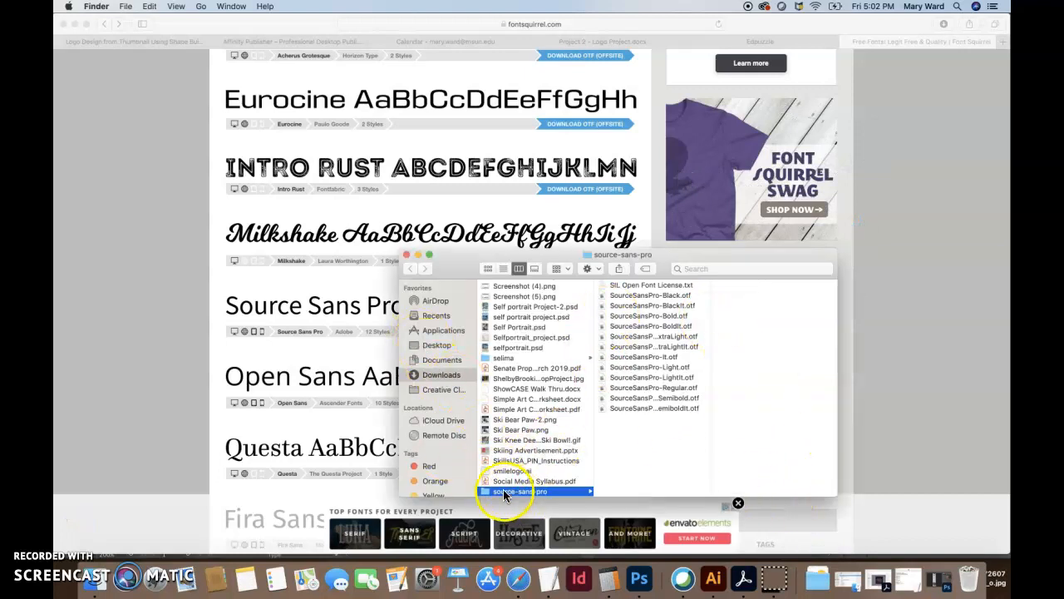
# Preview SourceSansPro-Black.otf in Font Book without installing, then close Font Book and Finder
pyautogui.click(671, 287)
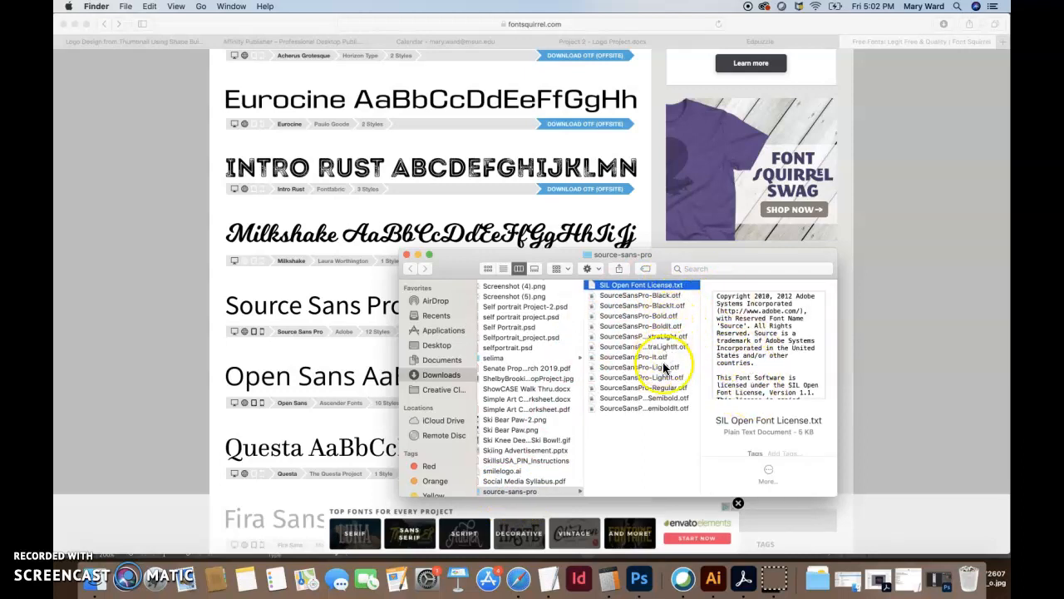
pyautogui.click(639, 295)
pyautogui.doubleClick(638, 295)
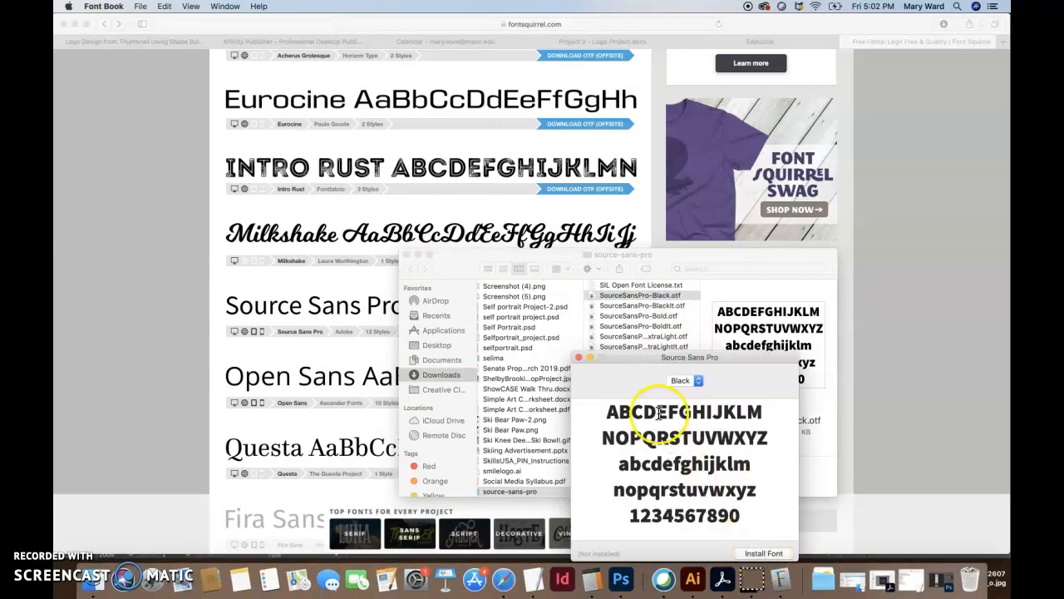
pyautogui.moveTo(633, 361); pyautogui.dragTo(641, 269)
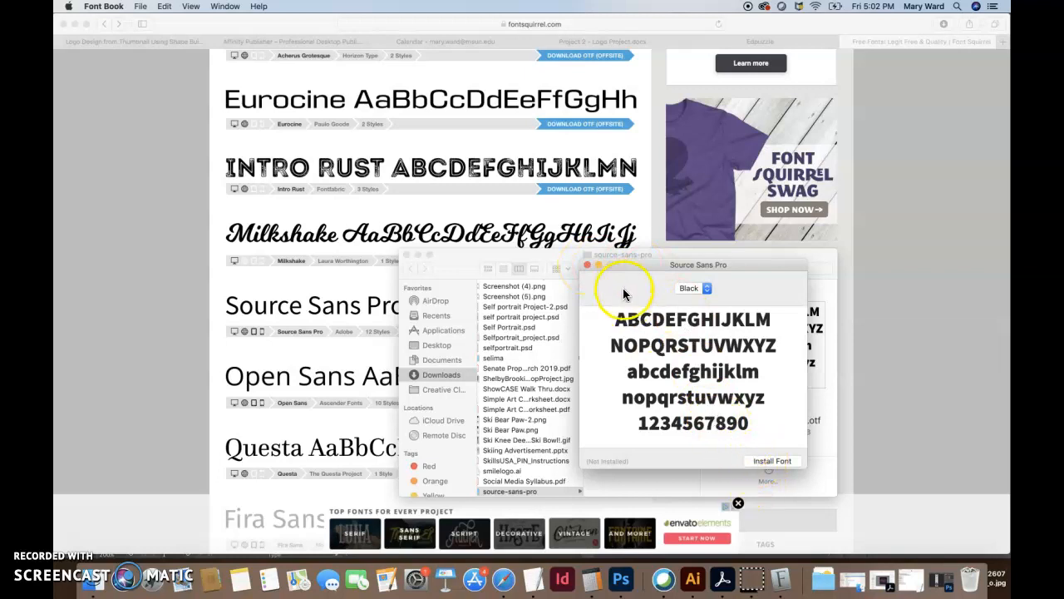
pyautogui.click(586, 266)
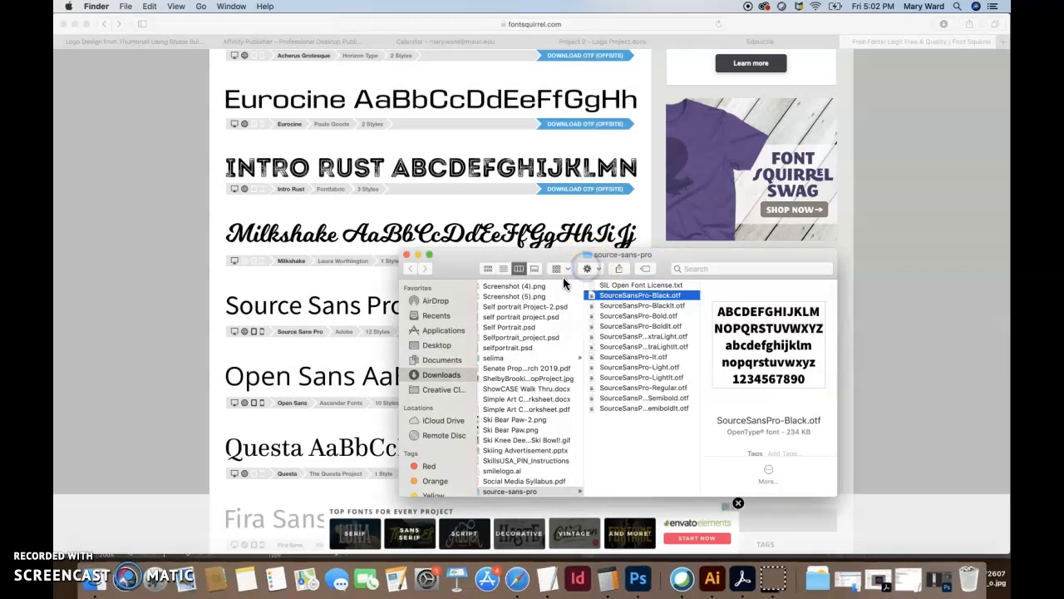
pyautogui.click(405, 256)
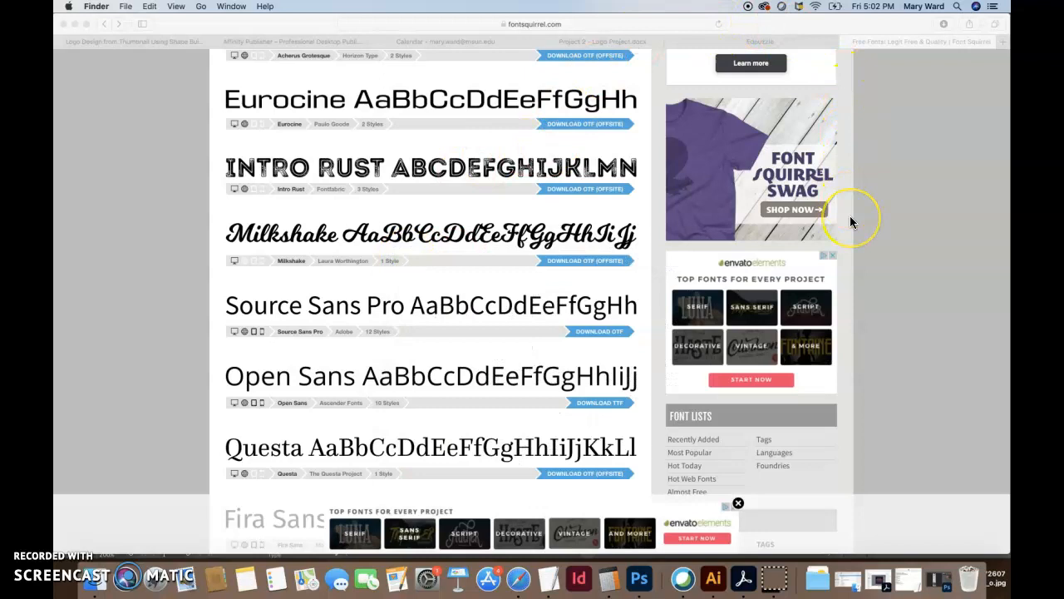
# Google 'top free font sites', then close the results tab and hide Safari
pyautogui.click(566, 24)
pyautogui.write('top f')
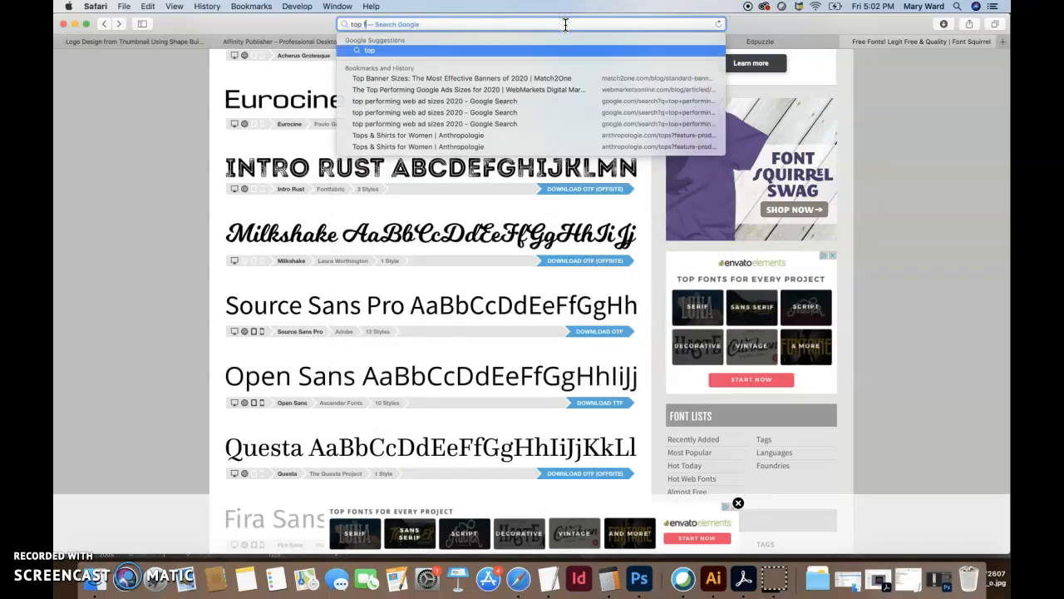
pyautogui.write('ree font sites')
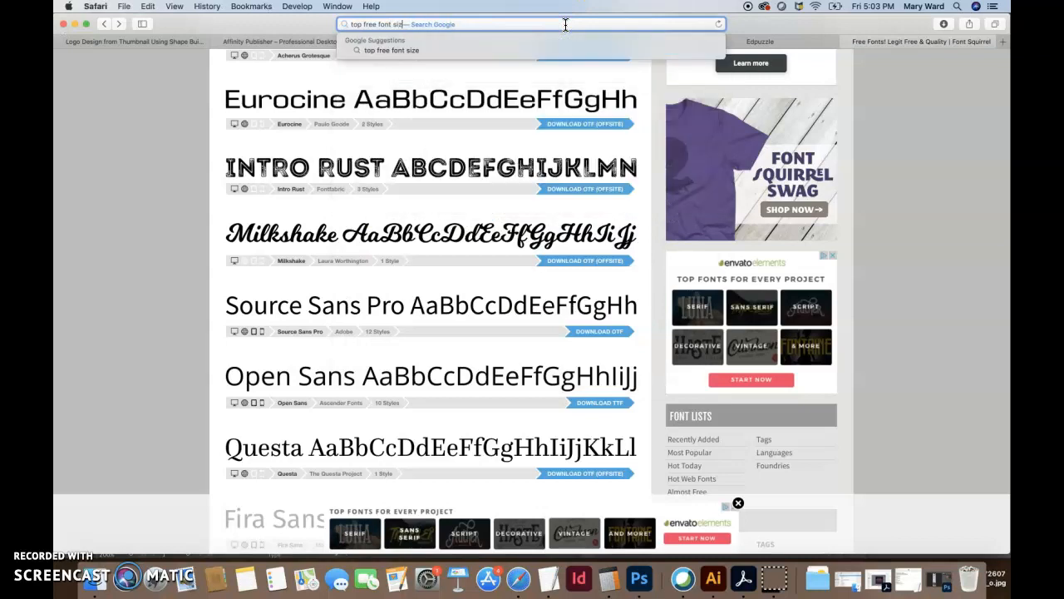
pyautogui.press('Return')
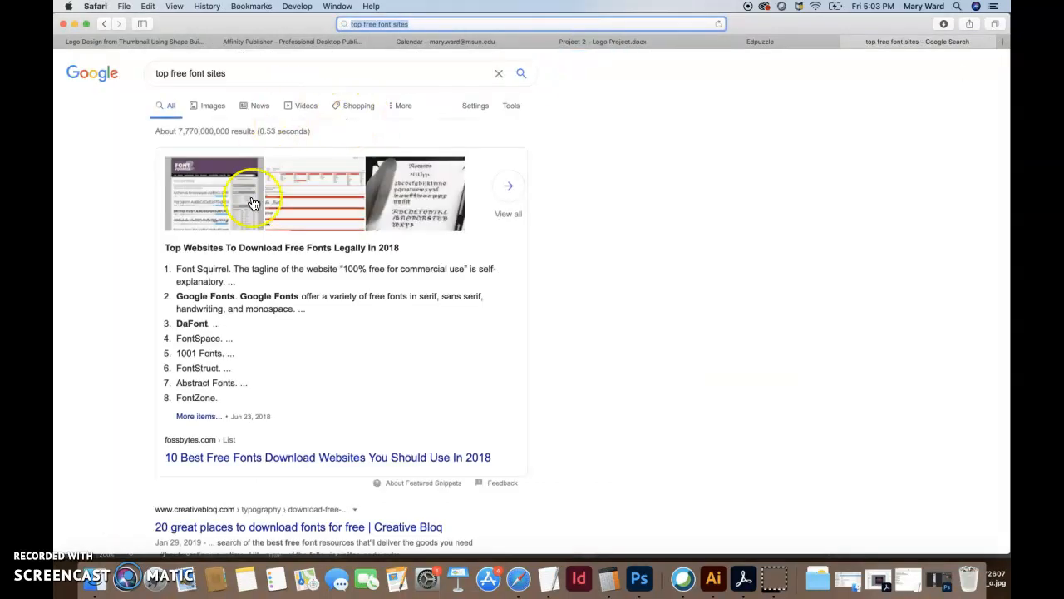
pyautogui.doubleClick(211, 324)
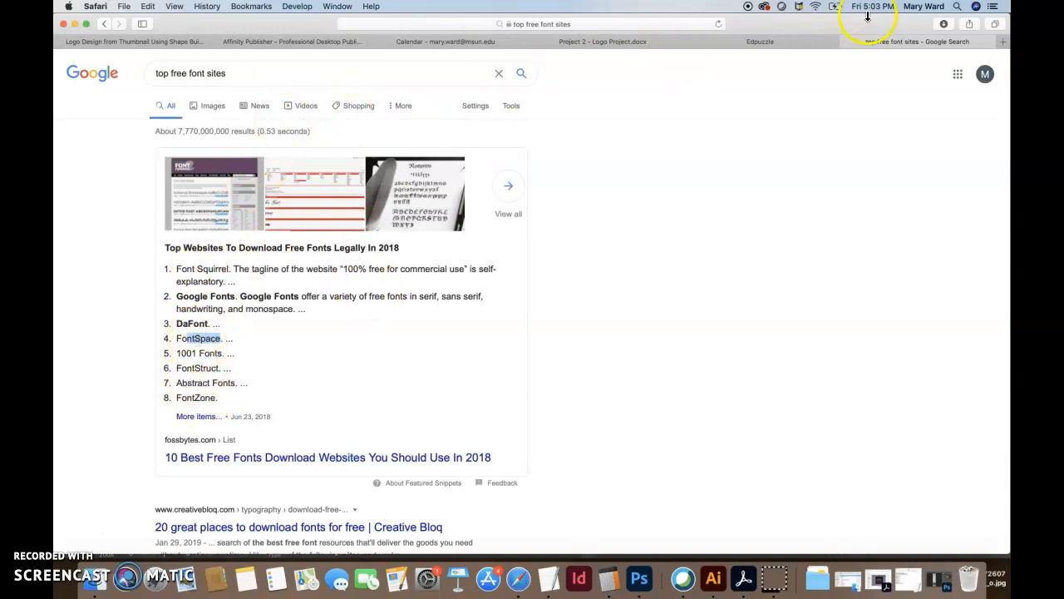
pyautogui.click(845, 41)
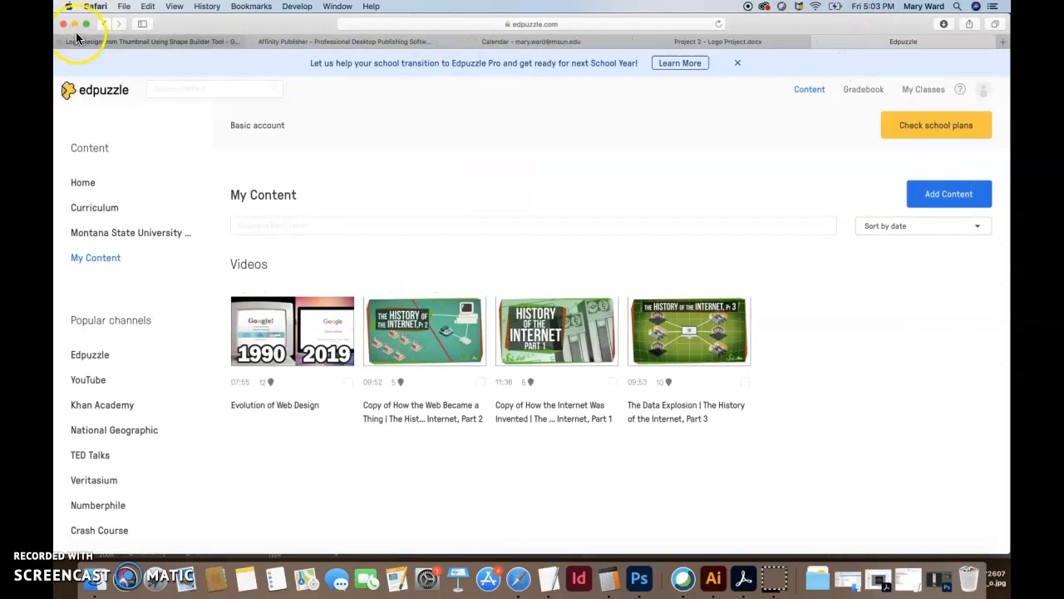
pyautogui.click(73, 24)
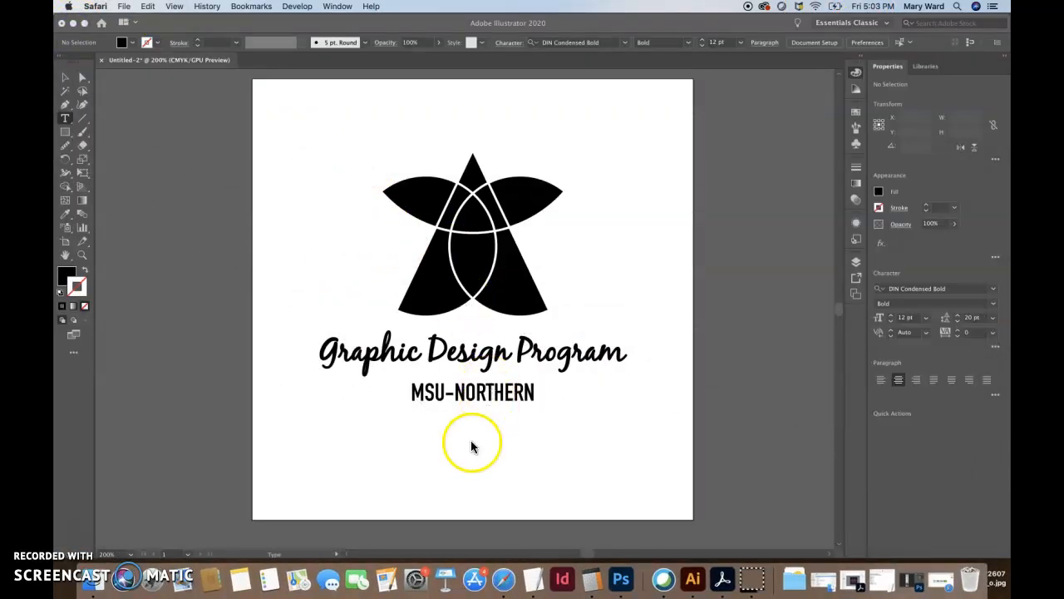
# Give the 'Graphic Design Program' script line a 1 pt stroke, then return it to 0.5 pt
pyautogui.click(446, 449)
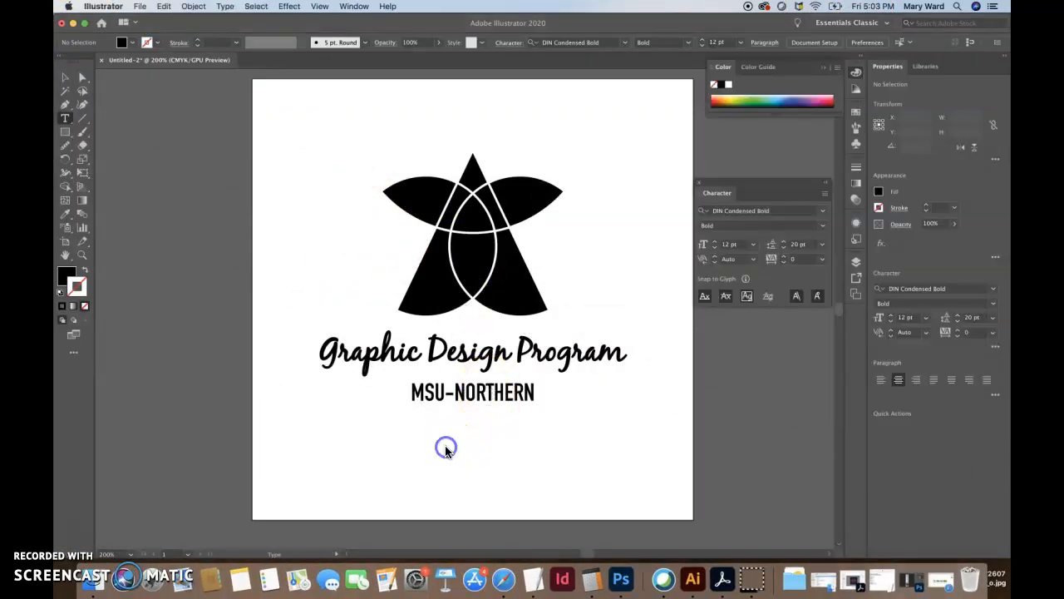
pyautogui.tripleClick(545, 352)
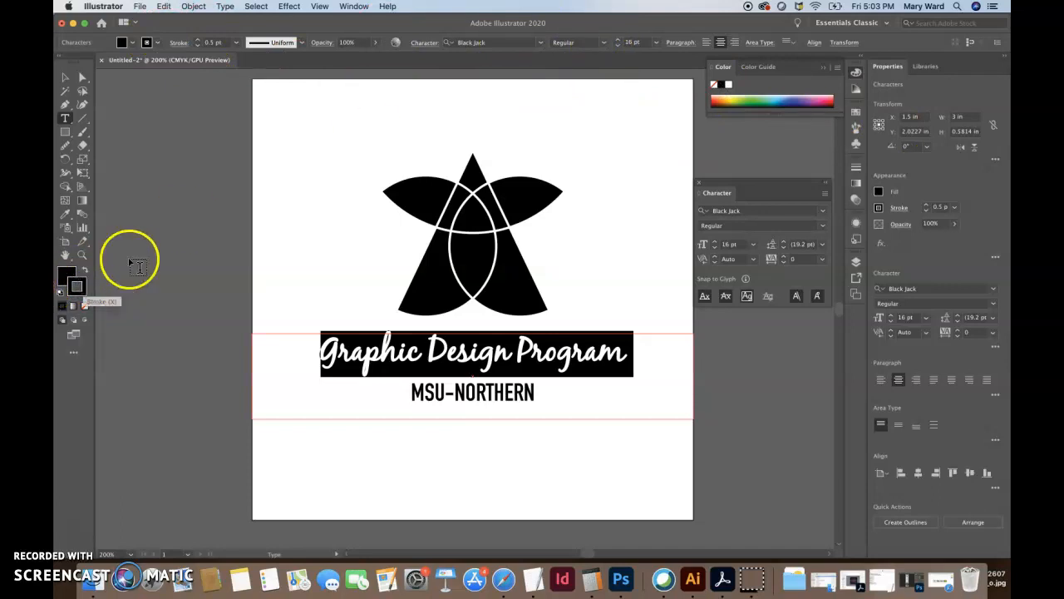
pyautogui.click(953, 211)
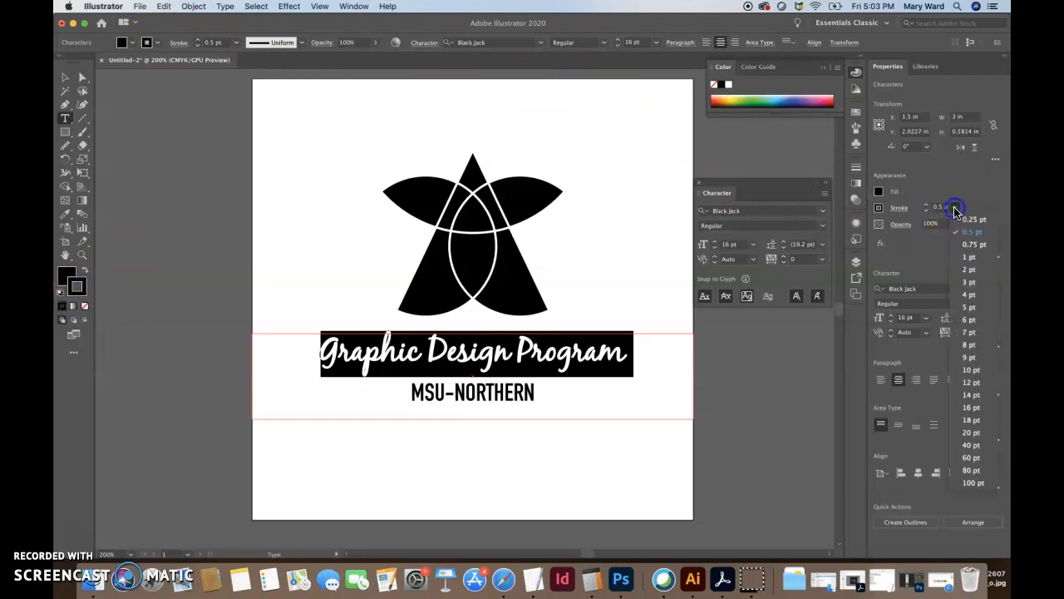
pyautogui.click(965, 259)
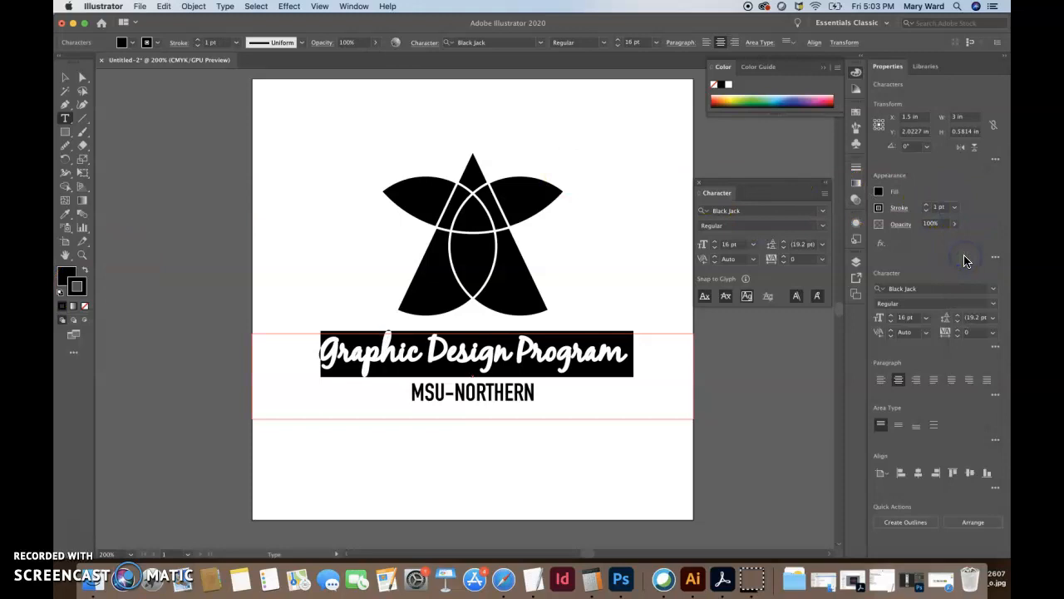
pyautogui.click(953, 213)
pyautogui.click(971, 231)
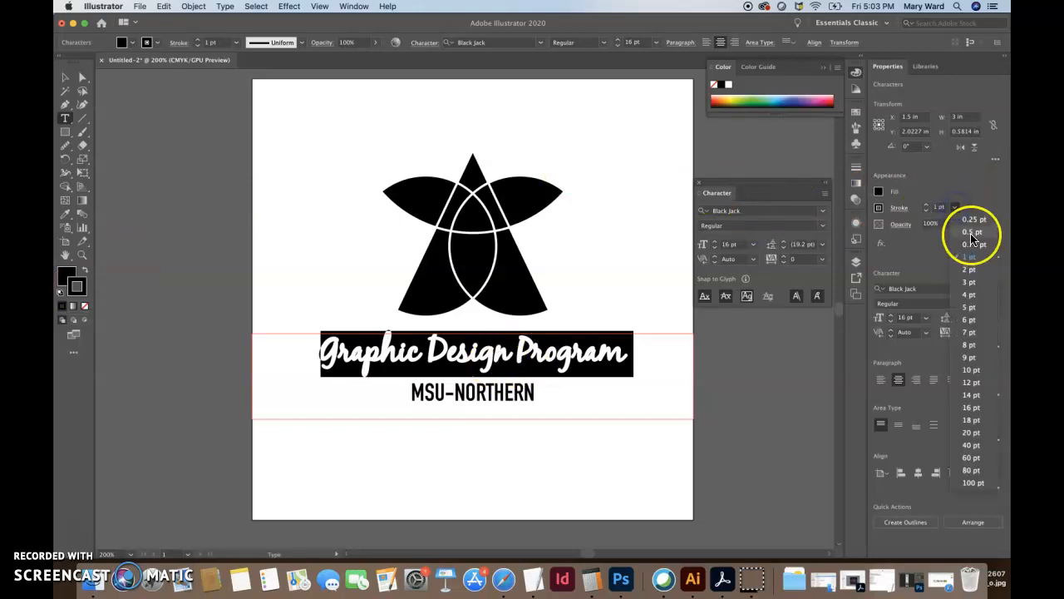
pyautogui.click(430, 275)
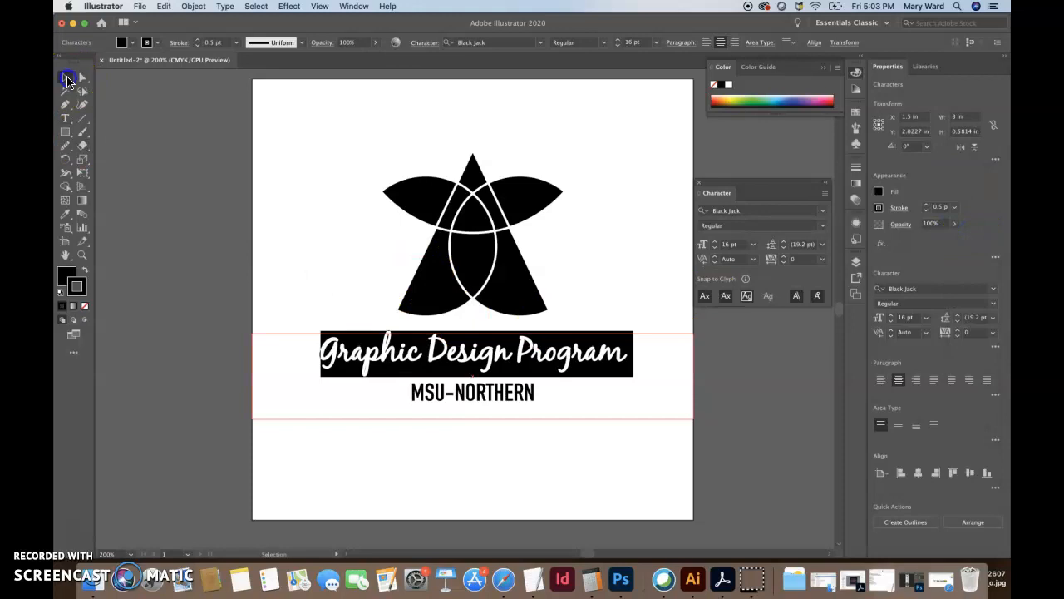
pyautogui.click(68, 80)
pyautogui.click(202, 190)
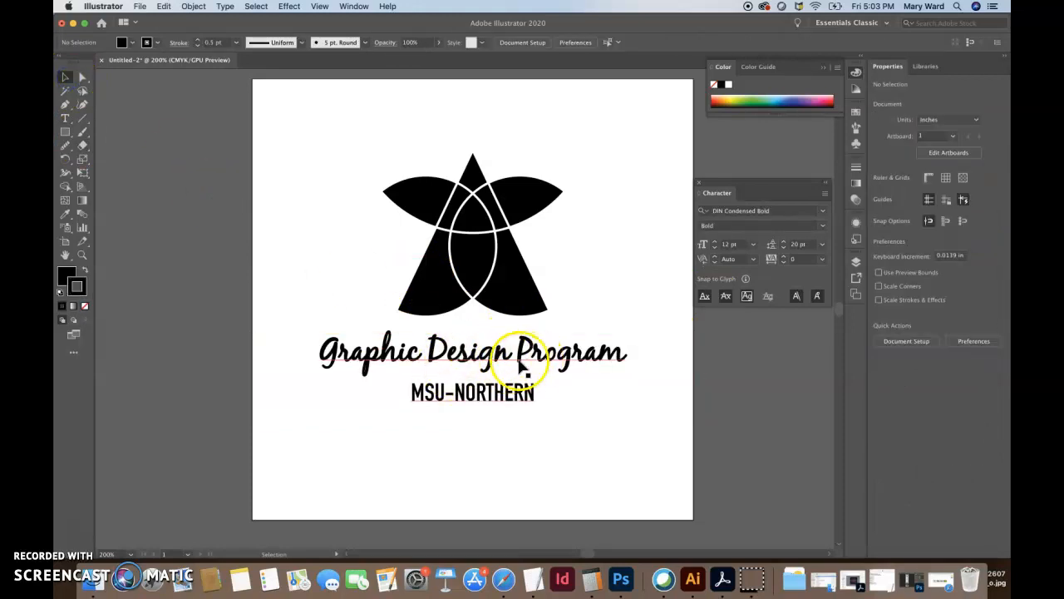
pyautogui.click(604, 450)
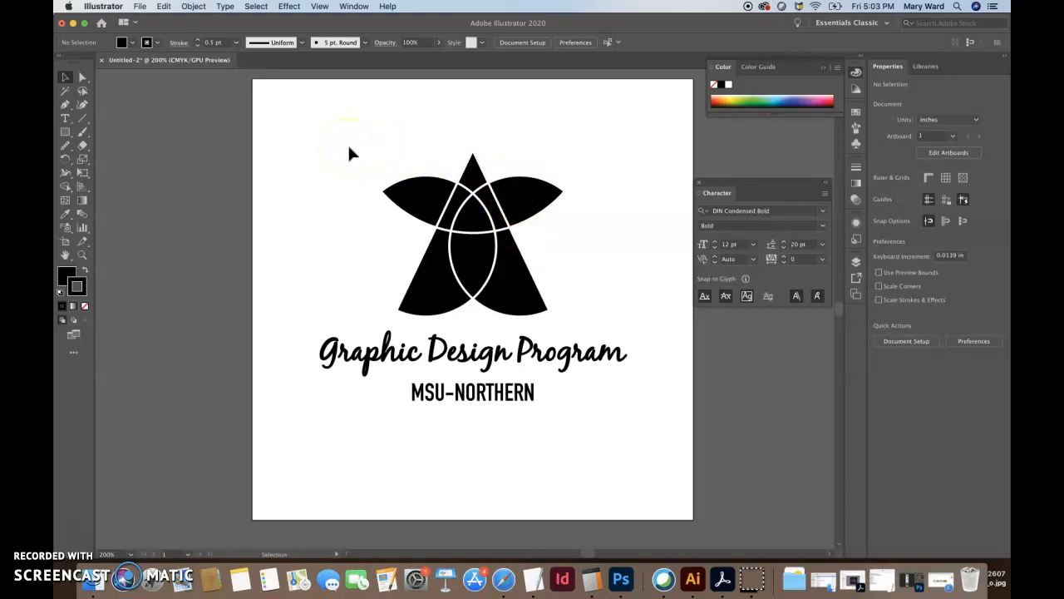
# Nudge the title text lower and stretch the logo's top triangle tip upward
pyautogui.click(470, 356)
pyautogui.moveTo(471, 356); pyautogui.dragTo(471, 366)
pyautogui.click(371, 250)
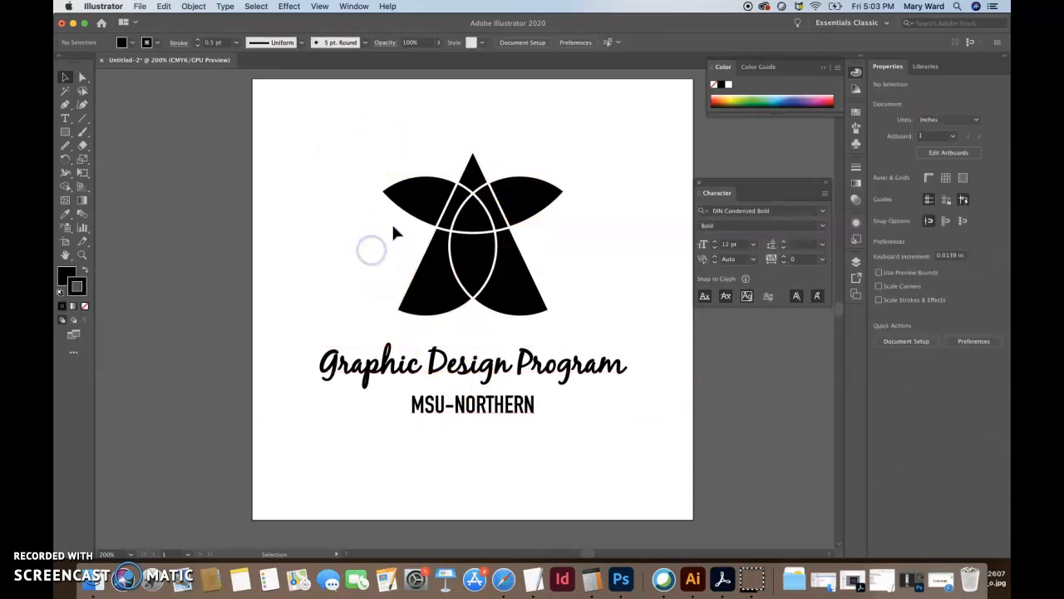
pyautogui.click(471, 160)
pyautogui.press('super')
pyautogui.click(238, 216)
pyautogui.keyDown('super'); pyautogui.click(477, 164); pyautogui.keyUp('super')
pyautogui.moveTo(473, 148); pyautogui.dragTo(473, 123)
pyautogui.click(547, 148)
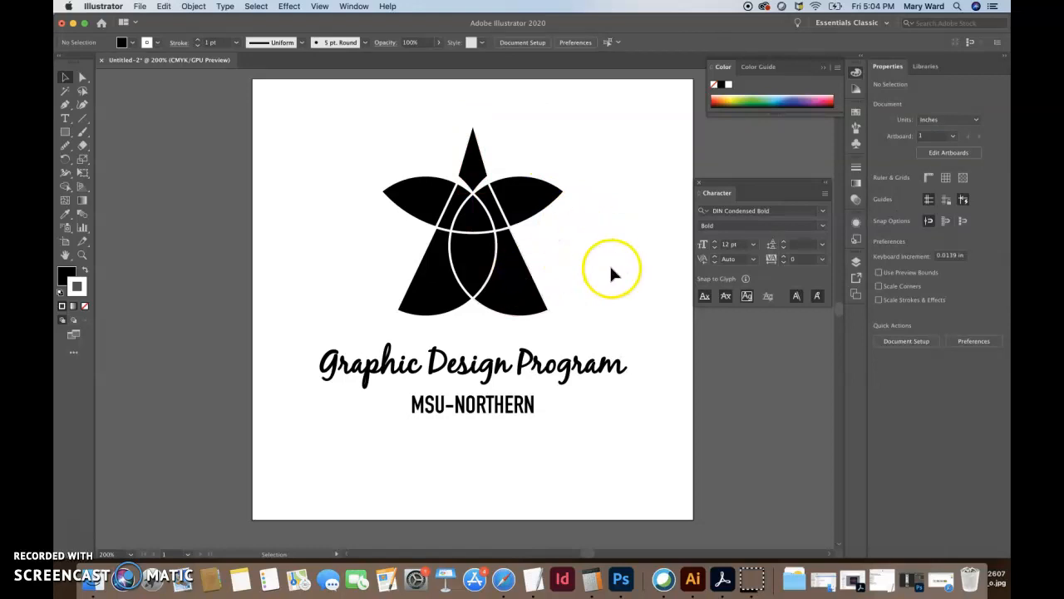
# Marquee-select the logo's individual paths and set their stroke weight to 0.5 pt
pyautogui.click(519, 268)
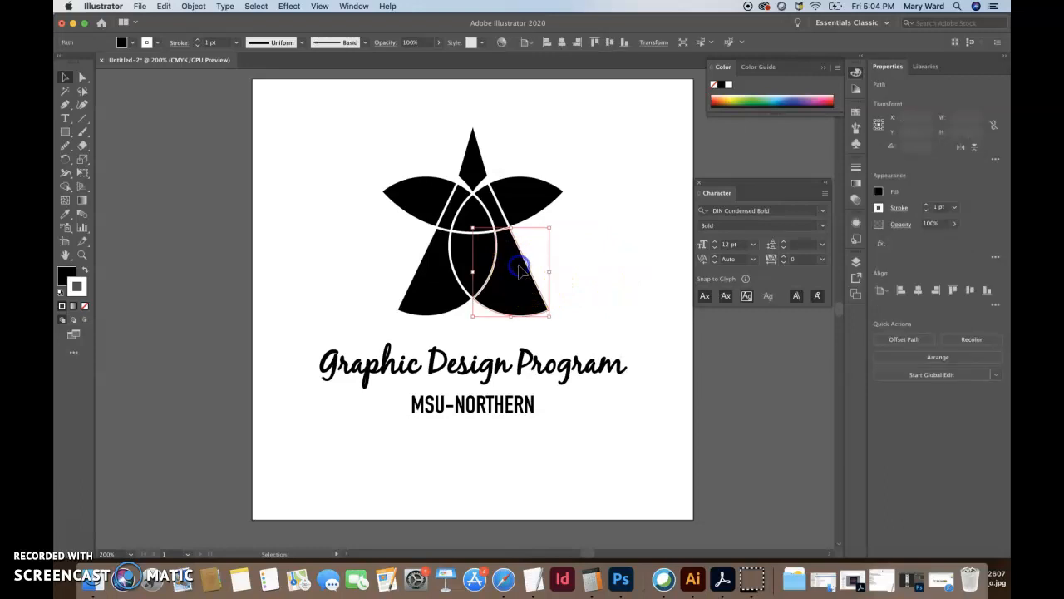
pyautogui.click(366, 180)
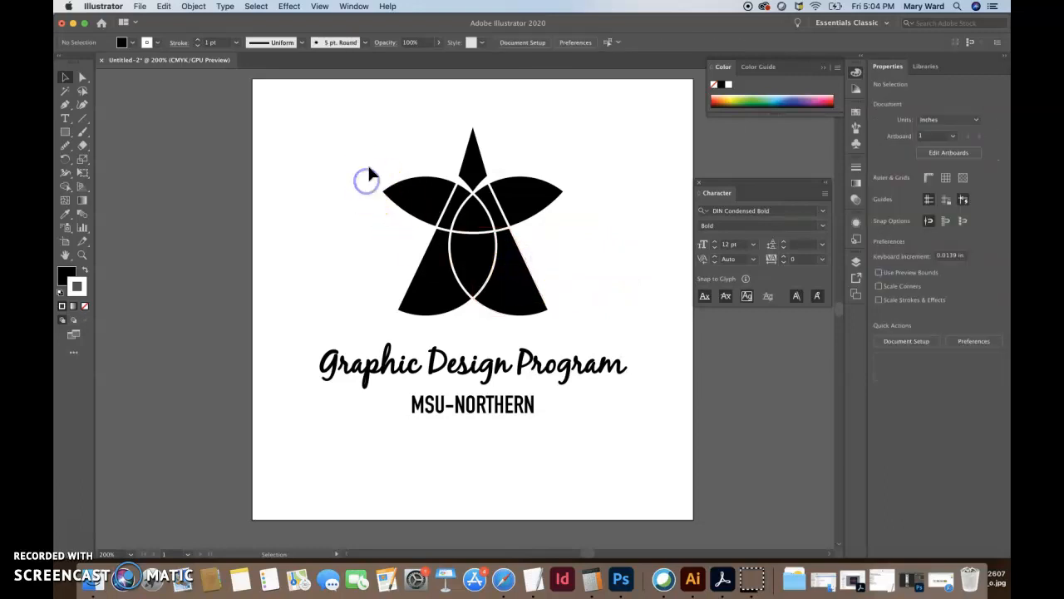
pyautogui.click(405, 210)
pyautogui.moveTo(374, 153); pyautogui.dragTo(597, 321)
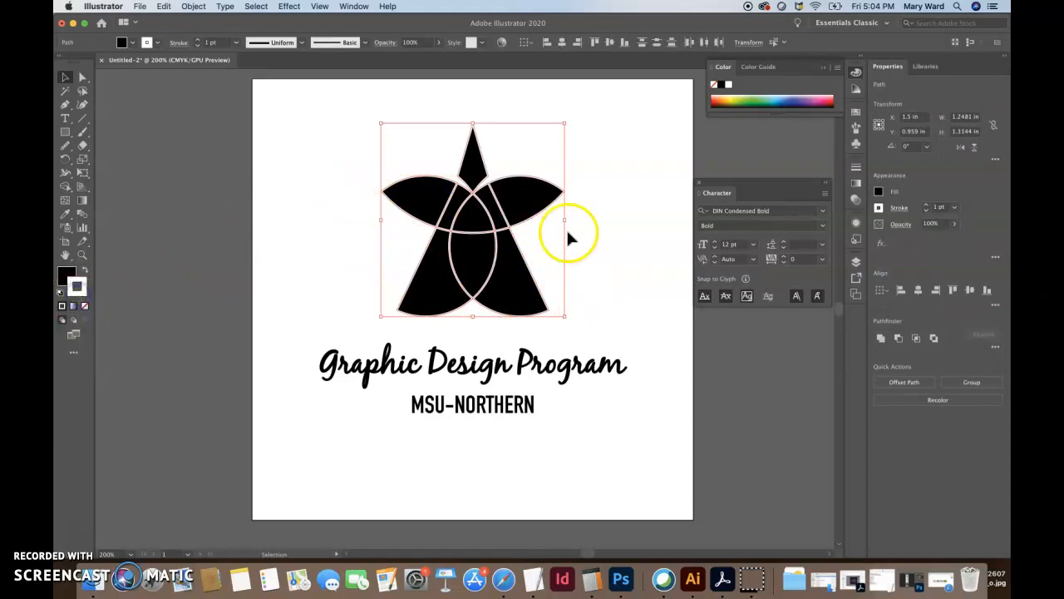
pyautogui.click(954, 208)
pyautogui.click(968, 234)
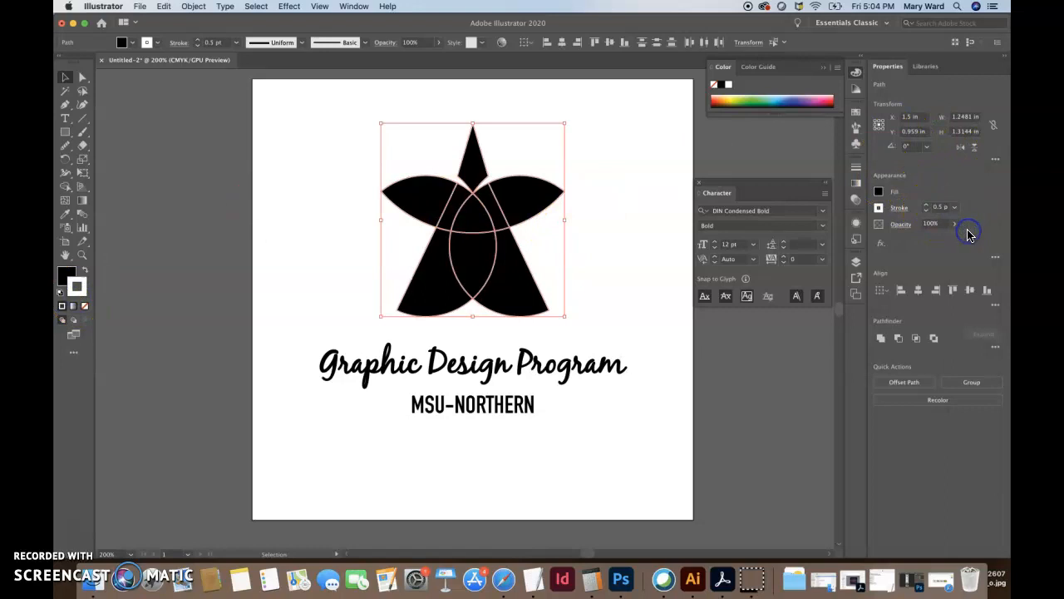
pyautogui.click(637, 166)
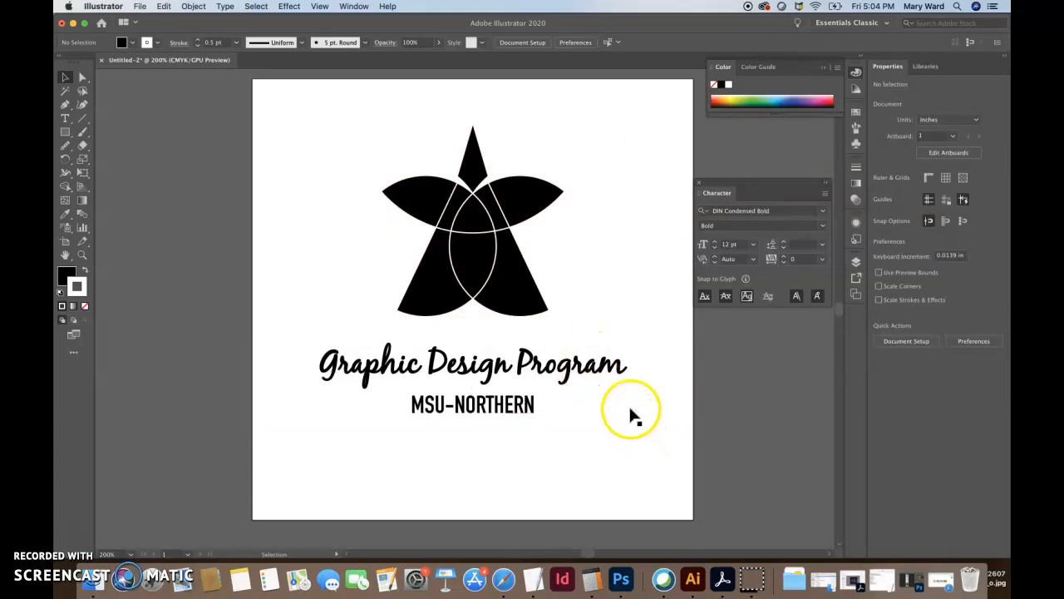
# Undo those edits, then reselect the whole logo and apply a 0.5 pt stroke
pyautogui.press('super+z')
pyautogui.press('super+z')
pyautogui.press('v')
pyautogui.click(628, 323)
pyautogui.moveTo(388, 147); pyautogui.dragTo(570, 300)
pyautogui.click(954, 207)
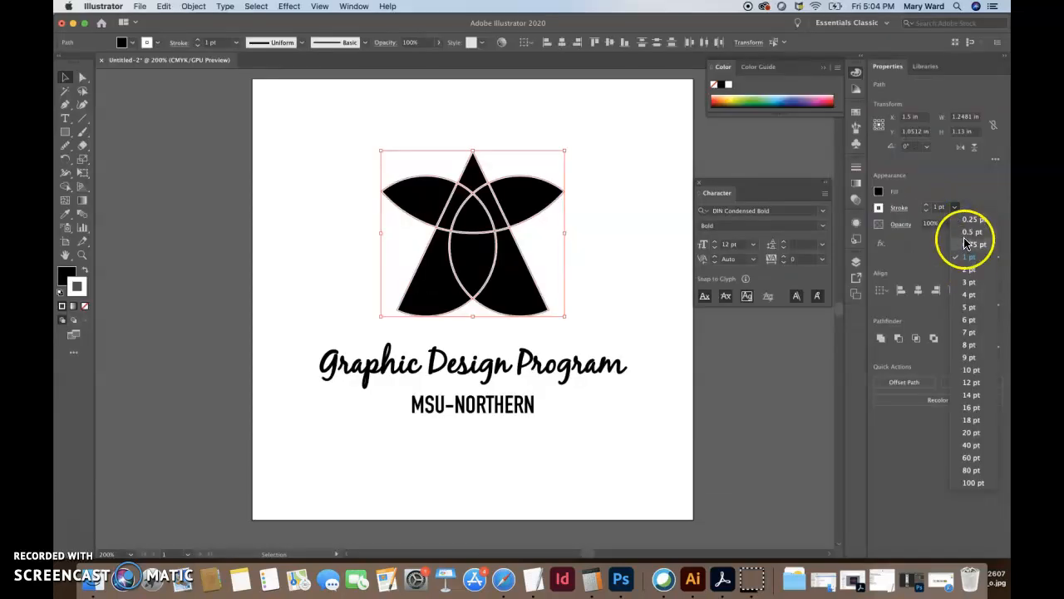
pyautogui.click(970, 232)
pyautogui.click(613, 264)
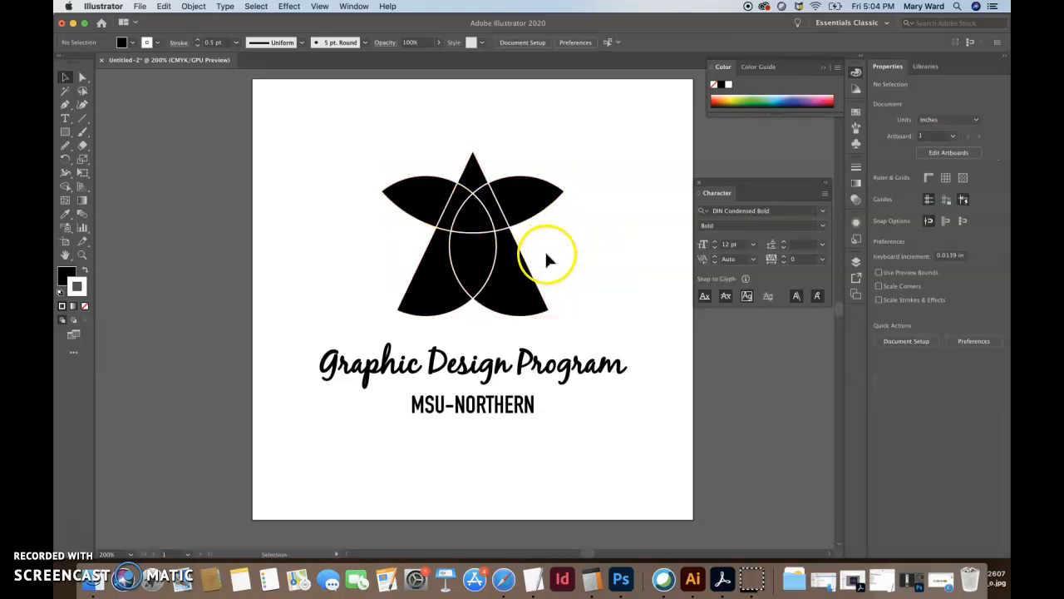
# Merge the right and left petals' pieces into single shapes with the Shape Builder
pyautogui.moveTo(594, 311); pyautogui.dragTo(595, 311)
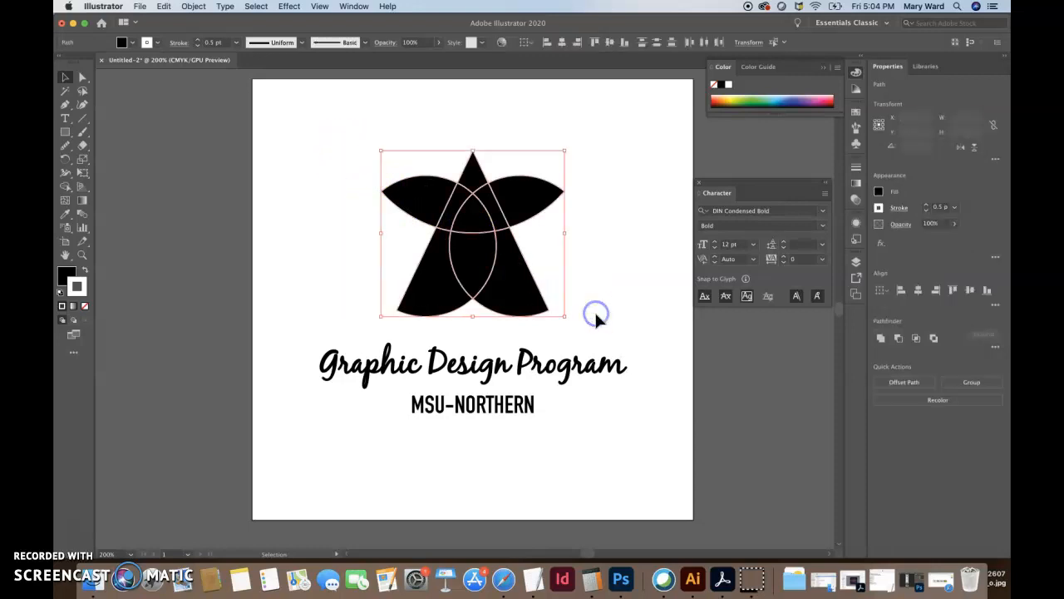
pyautogui.click(63, 188)
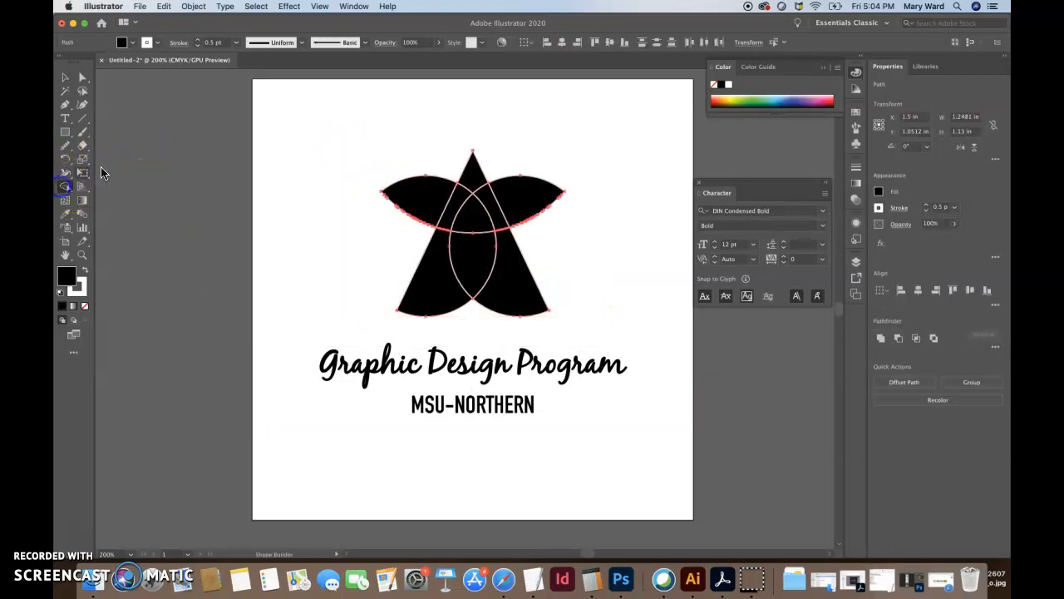
pyautogui.moveTo(533, 202); pyautogui.dragTo(534, 202)
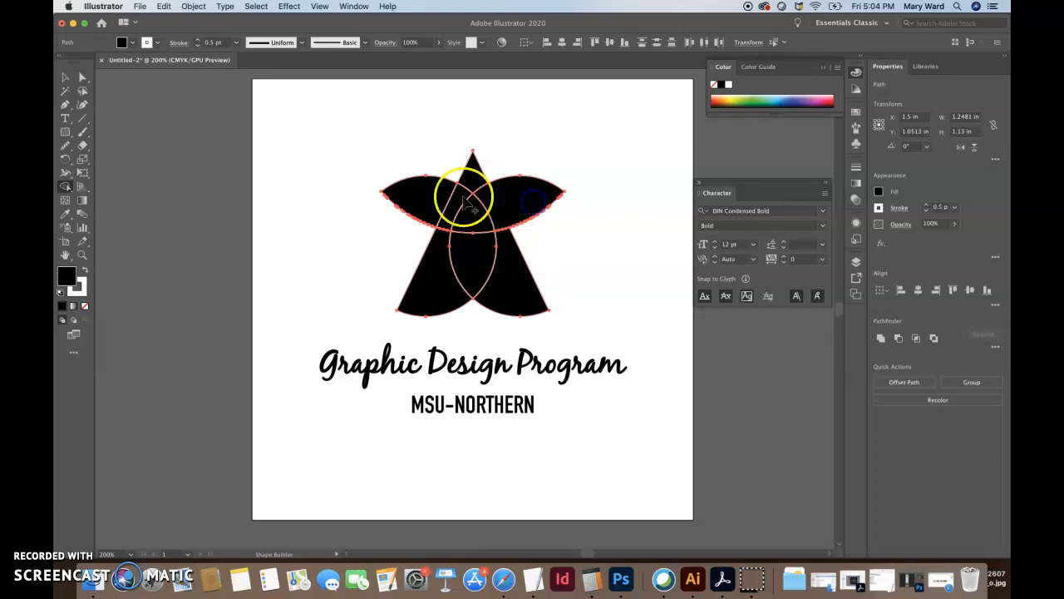
pyautogui.moveTo(449, 208); pyautogui.dragTo(405, 202)
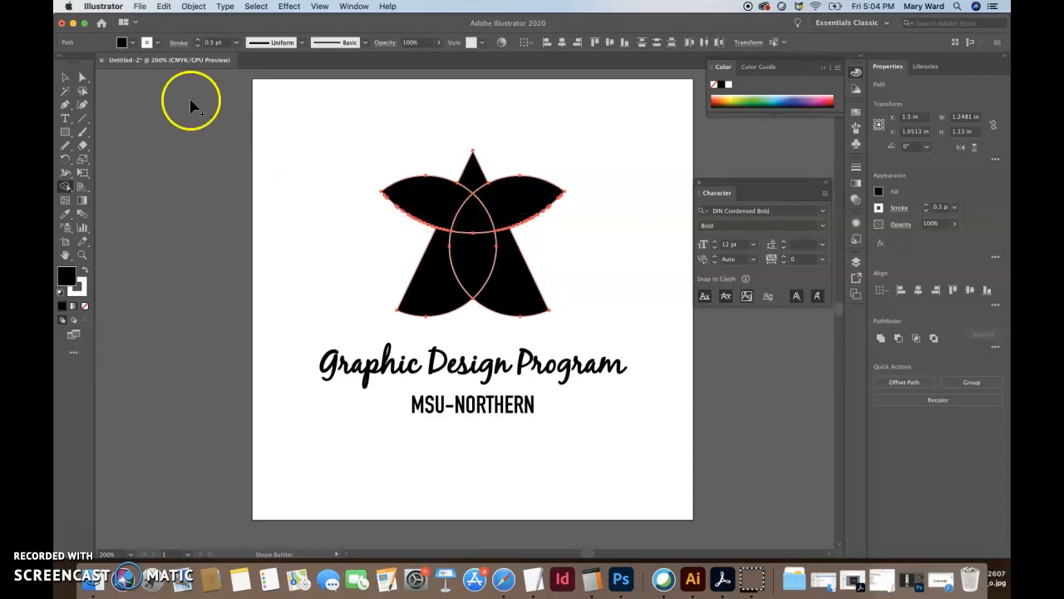
pyautogui.click(64, 77)
pyautogui.click(226, 177)
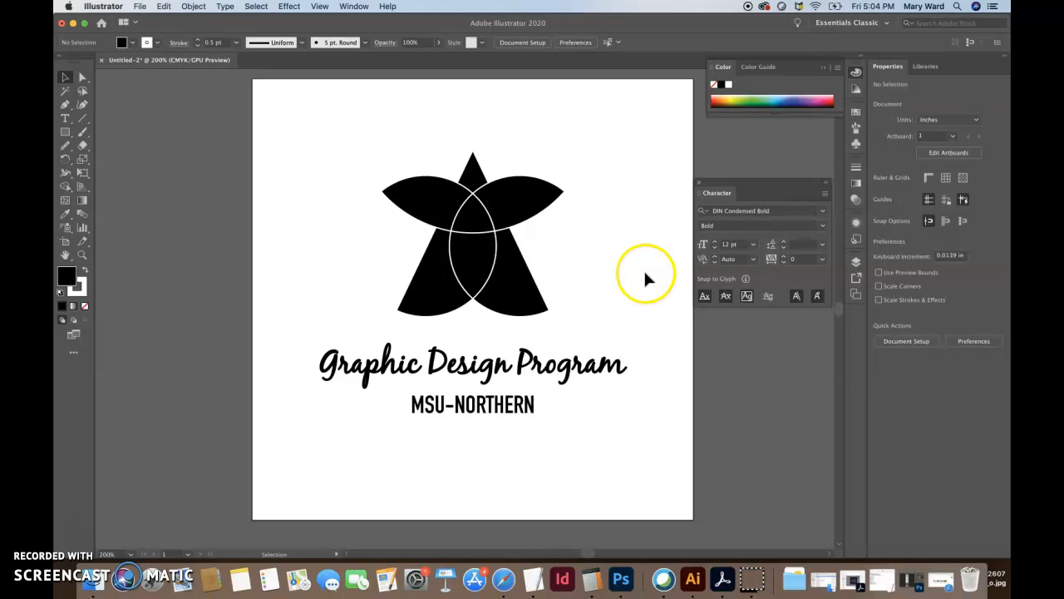
# Merge the centre overlap into its own shape and select all to check the result
pyautogui.moveTo(350, 140); pyautogui.dragTo(605, 329)
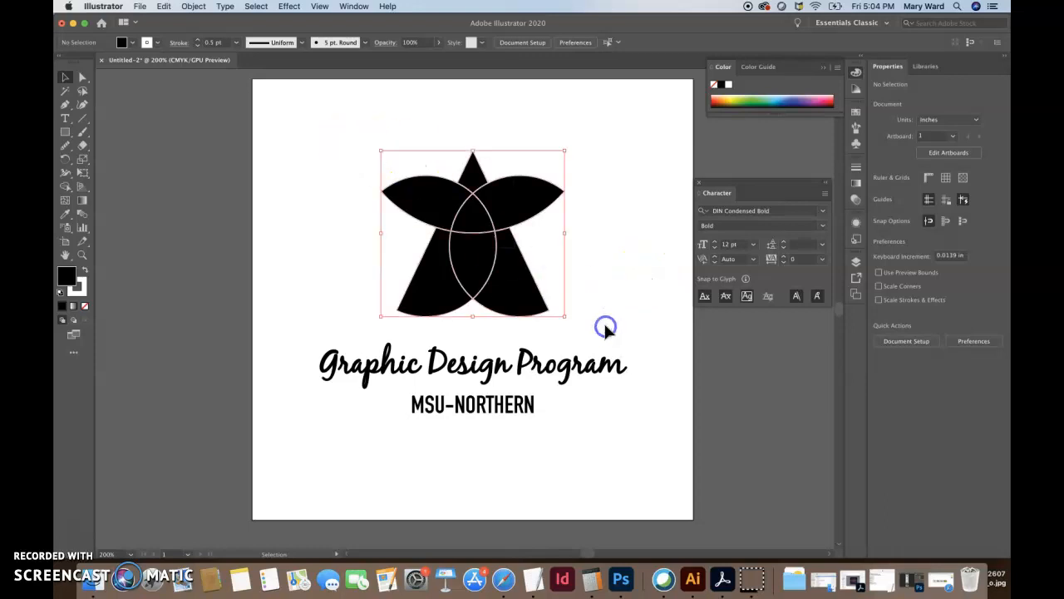
pyautogui.click(67, 186)
pyautogui.click(470, 236)
pyautogui.click(64, 76)
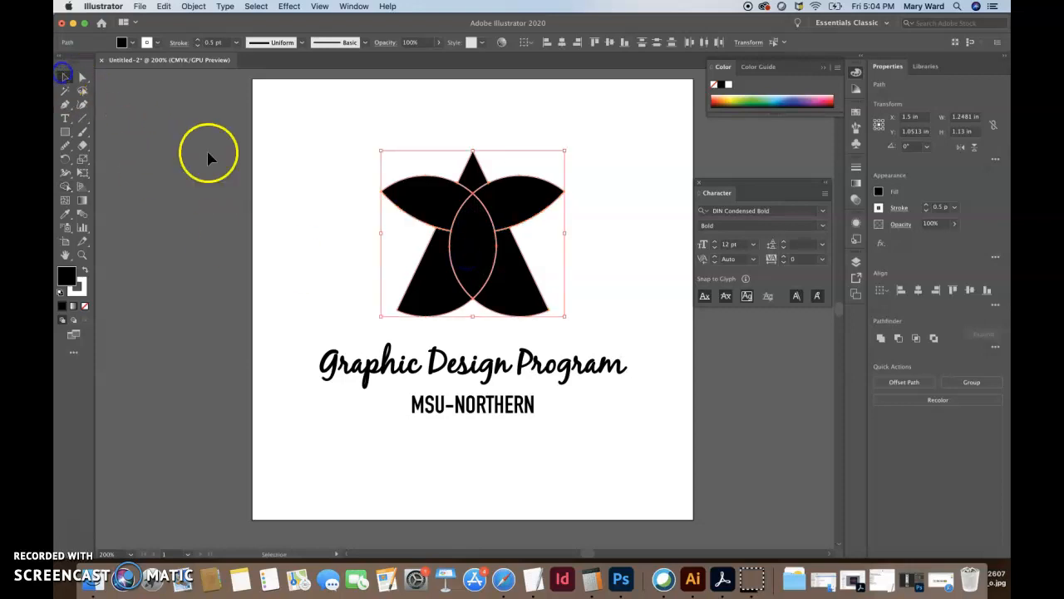
pyautogui.click(227, 174)
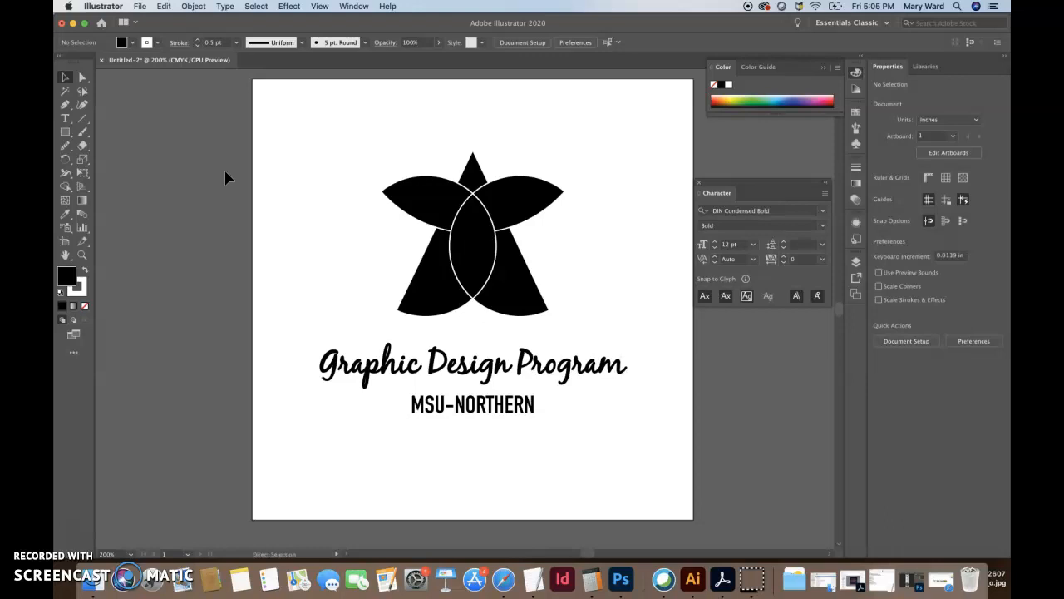
pyautogui.press('super+a')
pyautogui.click(308, 200)
pyautogui.press('super+a')
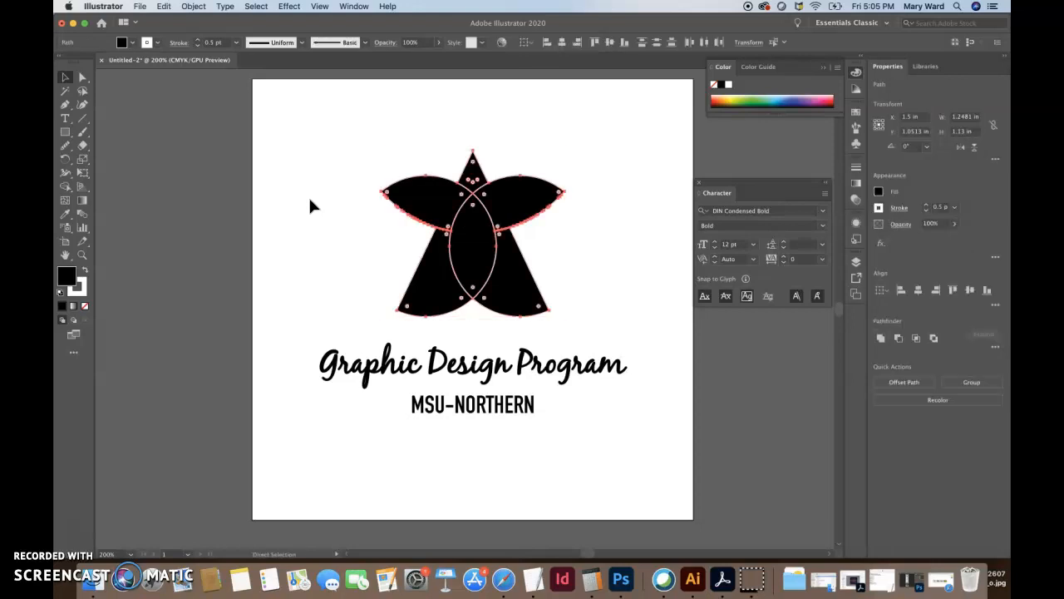
pyautogui.click(309, 201)
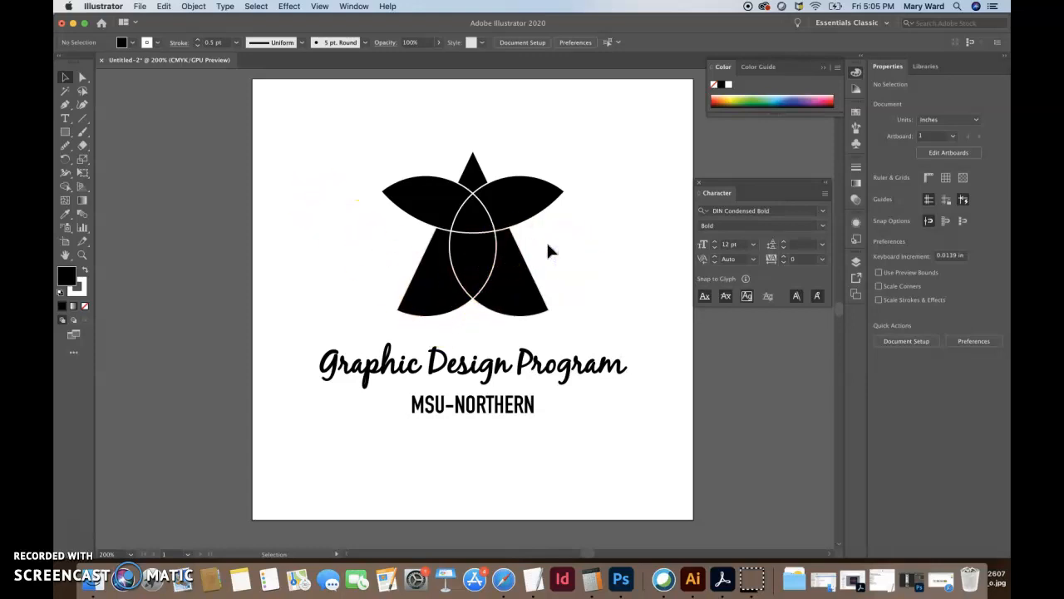
# Move the title text up slightly toward the logo
pyautogui.moveTo(488, 367); pyautogui.dragTo(484, 357)
pyautogui.click(351, 259)
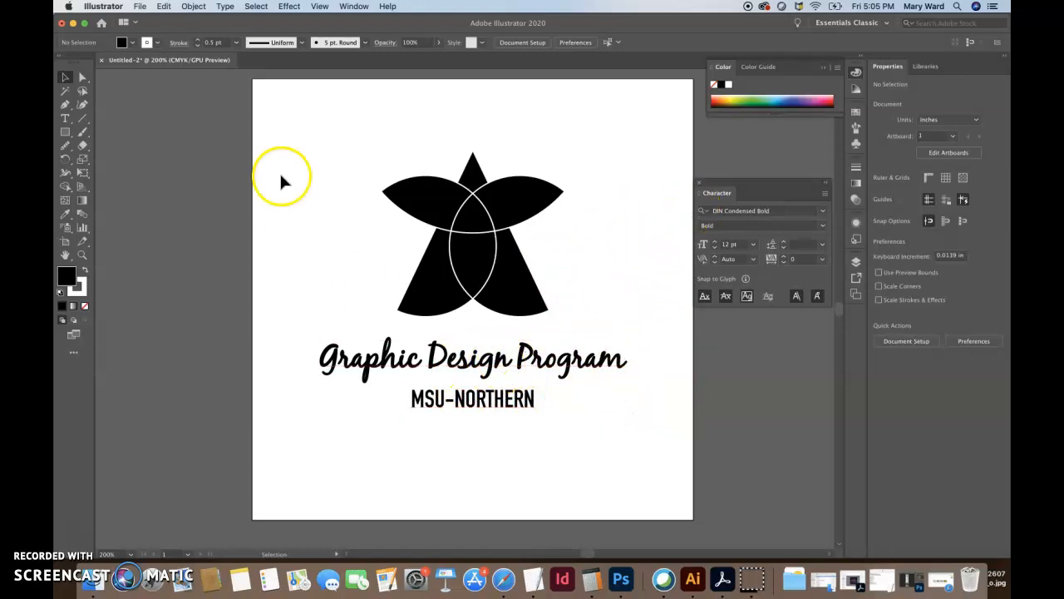
pyautogui.click(141, 6)
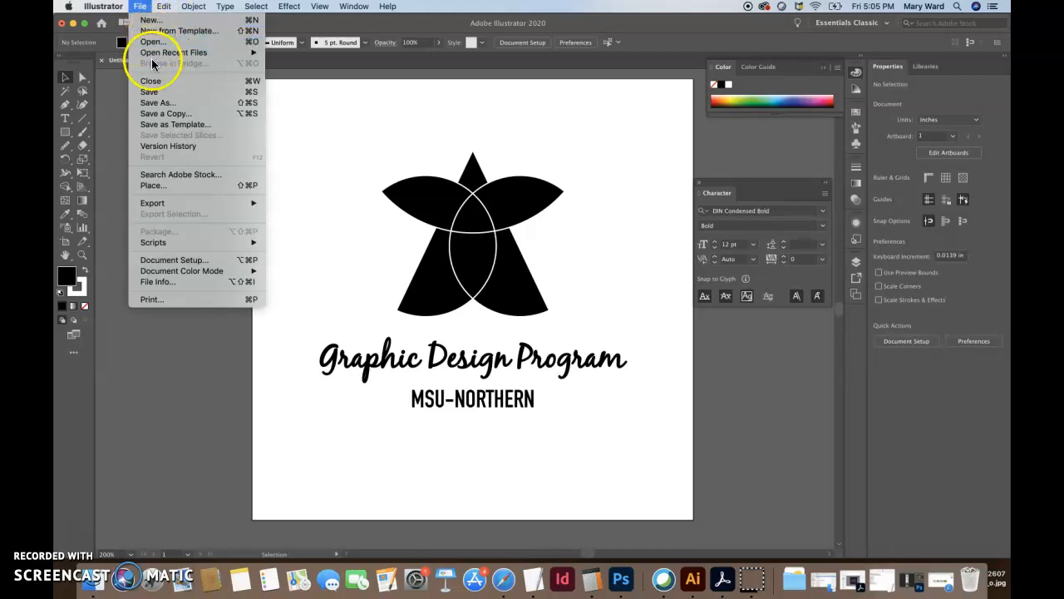
# Start Save As and navigate to the GDSN 350 - Graphic Design II folder in Documents
pyautogui.click(314, 100)
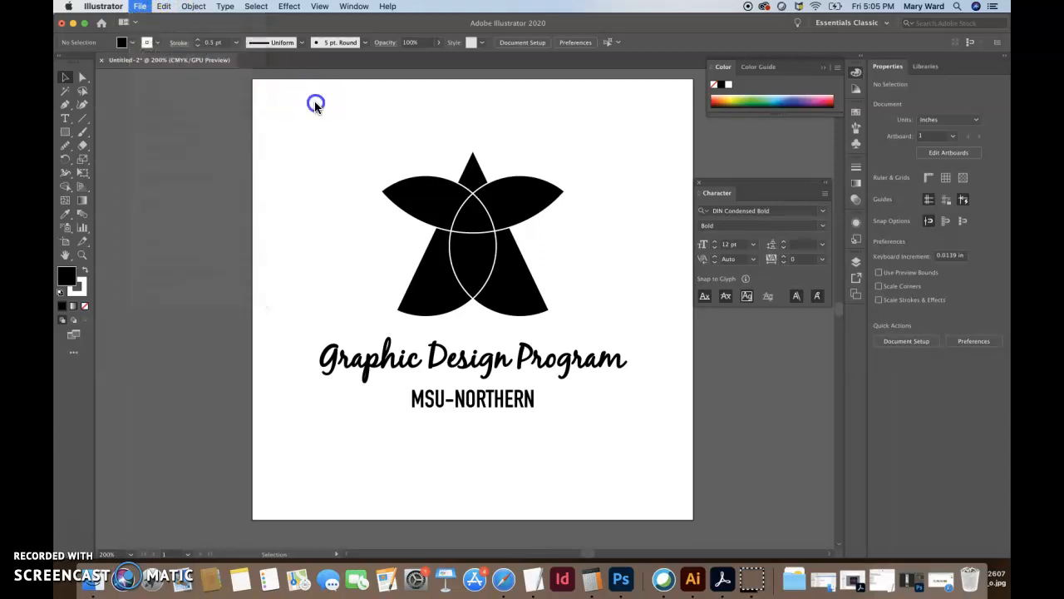
pyautogui.click(139, 6)
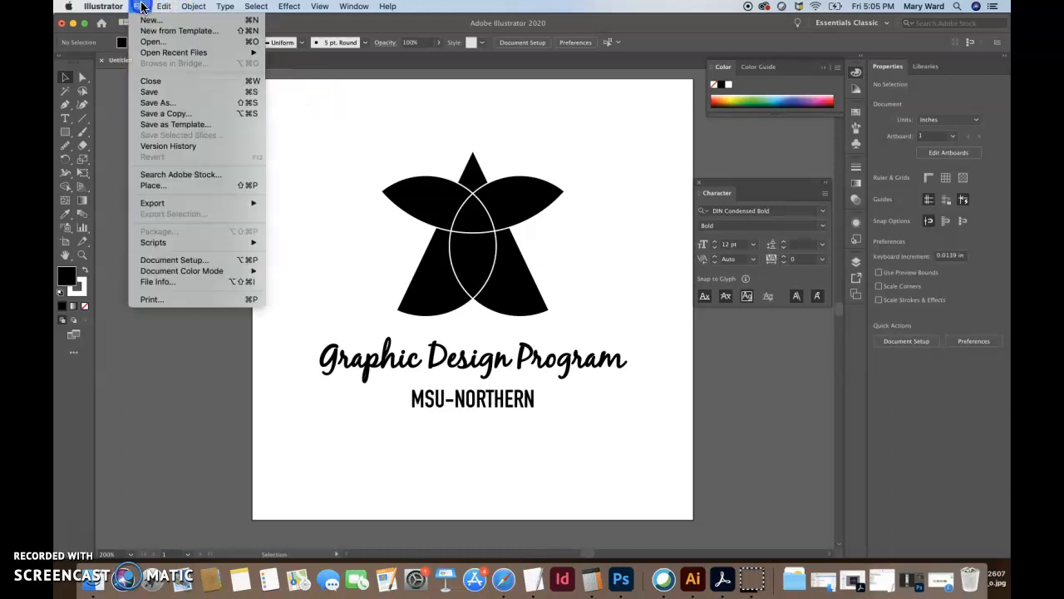
pyautogui.click(153, 101)
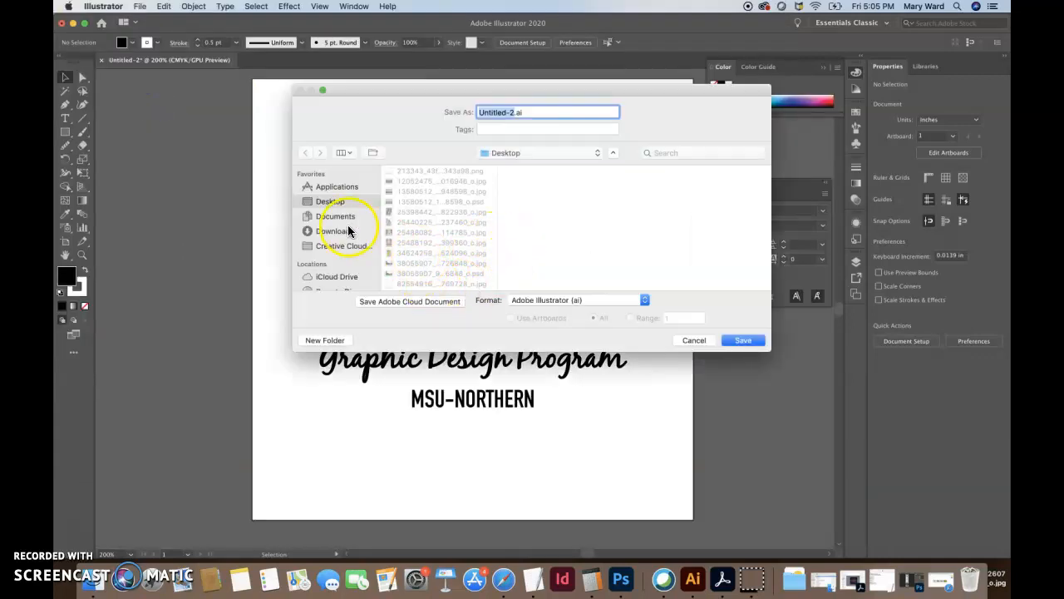
pyautogui.click(343, 219)
pyautogui.scroll(-1, 468, 247)
pyautogui.scroll(-1, 468, 247)
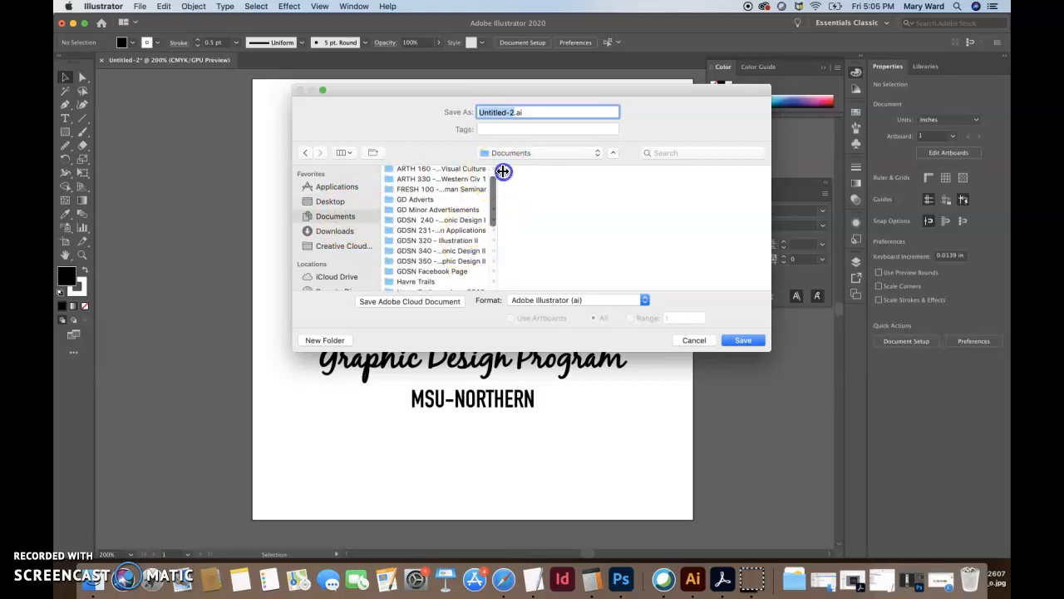
pyautogui.moveTo(499, 200); pyautogui.dragTo(622, 178)
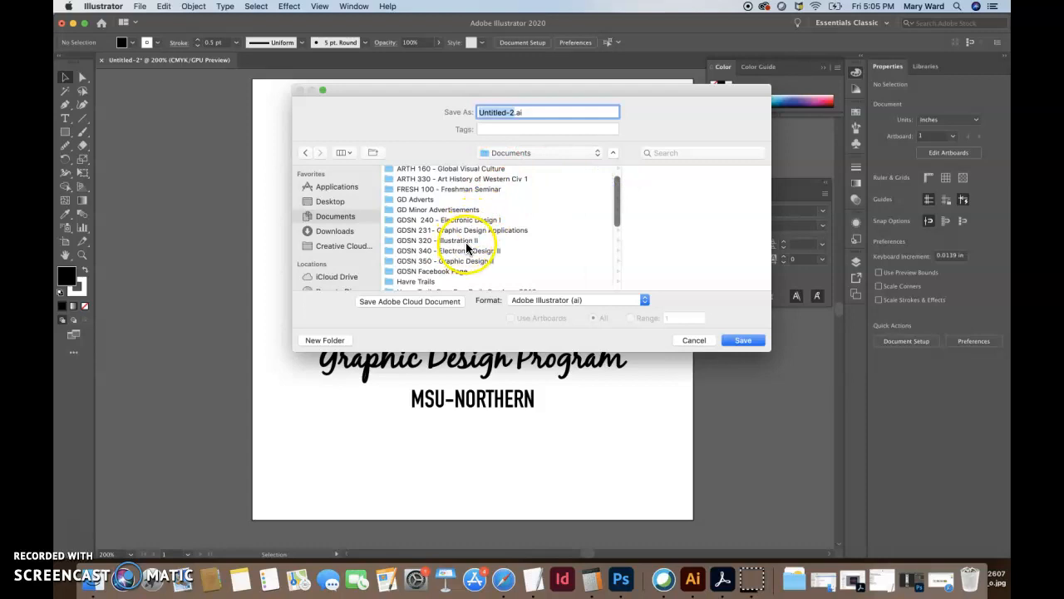
pyautogui.click(434, 260)
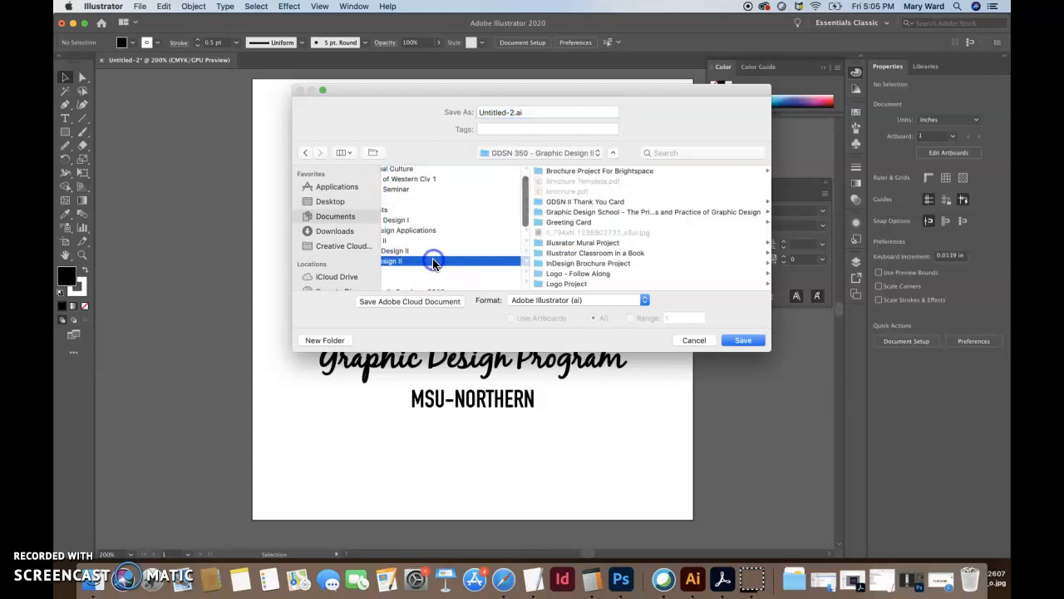
# Create a new folder named 'Graphic Design Program Logo'
pyautogui.click(332, 340)
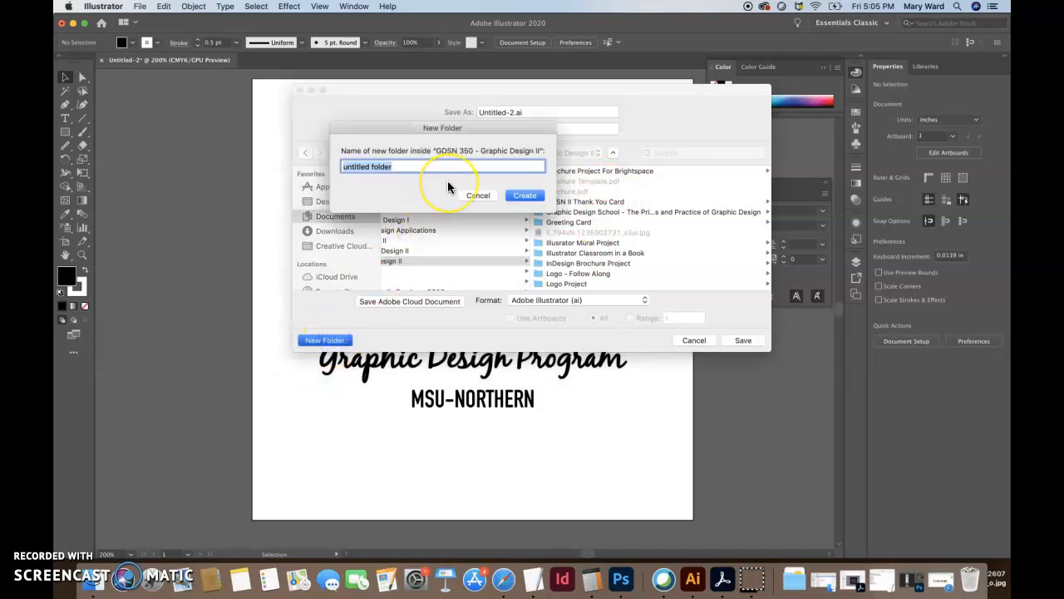
pyautogui.write('Graphic Cesign')
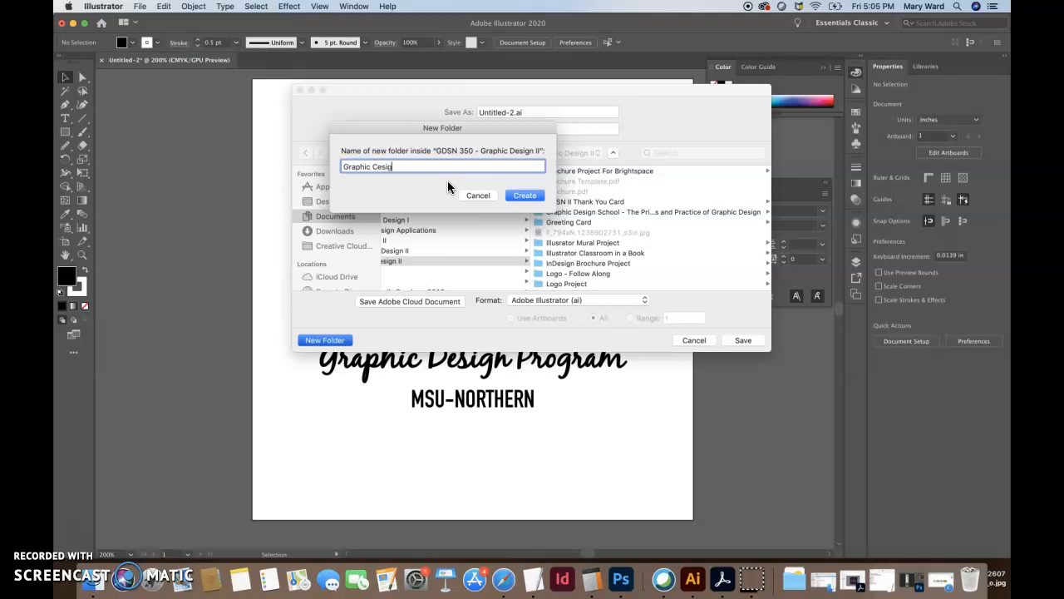
pyautogui.press('BackSpace')
pyautogui.press('BackSpace')
pyautogui.press('BackSpace')
pyautogui.press('BackSpace')
pyautogui.press('BackSpace')
pyautogui.press('BackSpace')
pyautogui.write('Design Department Logo')
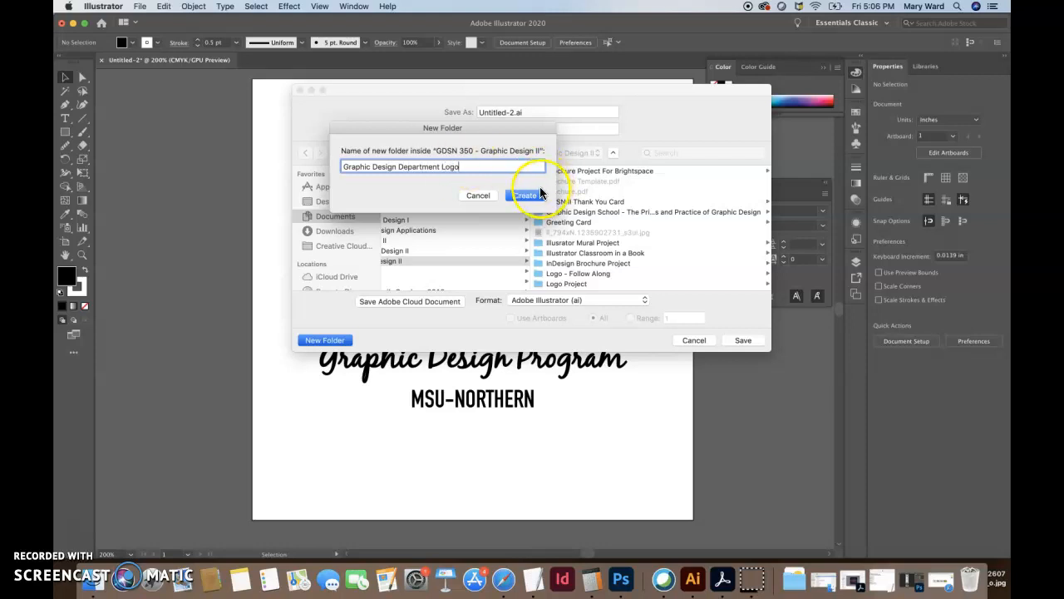
pyautogui.moveTo(440, 166); pyautogui.dragTo(400, 166)
pyautogui.write('Program')
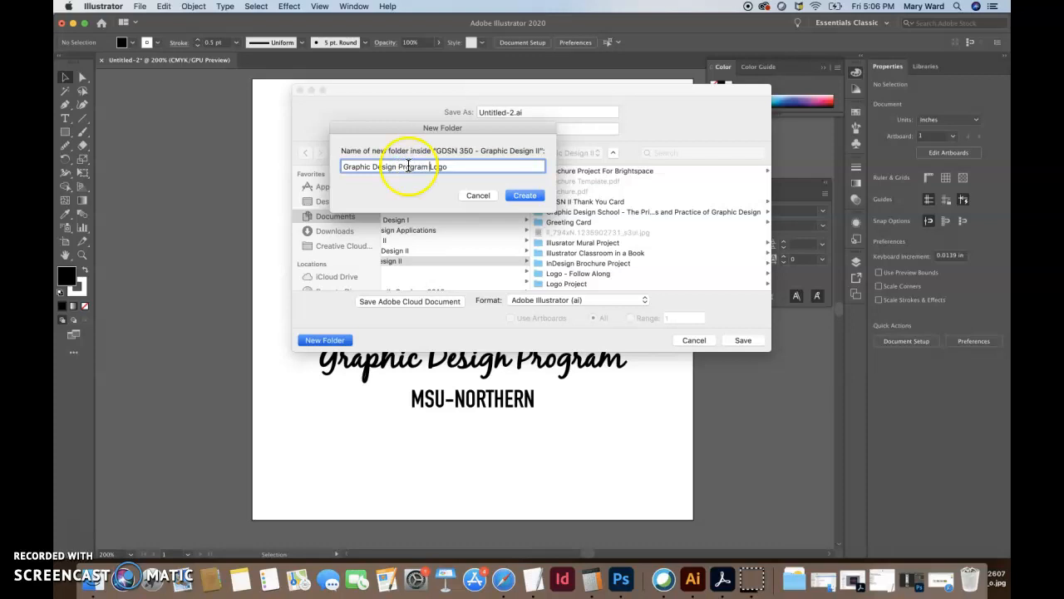
pyautogui.click(525, 196)
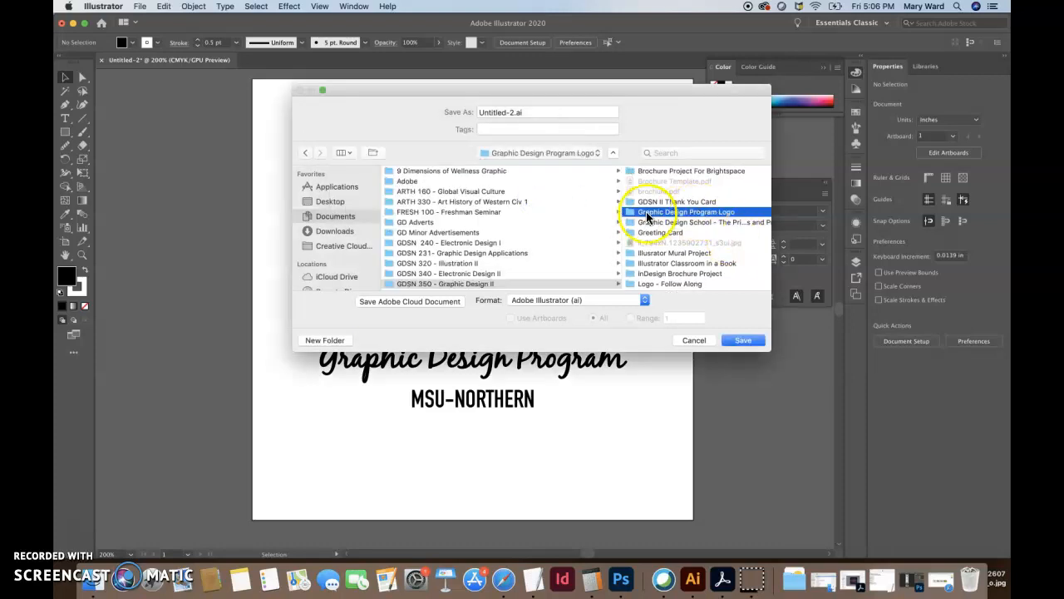
# Save the file as GraphicDesignProgramLogoBW.ai with the default Illustrator options
pyautogui.moveTo(526, 111); pyautogui.dragTo(420, 111)
pyautogui.write('GraphicDesignProgramLogoBW')
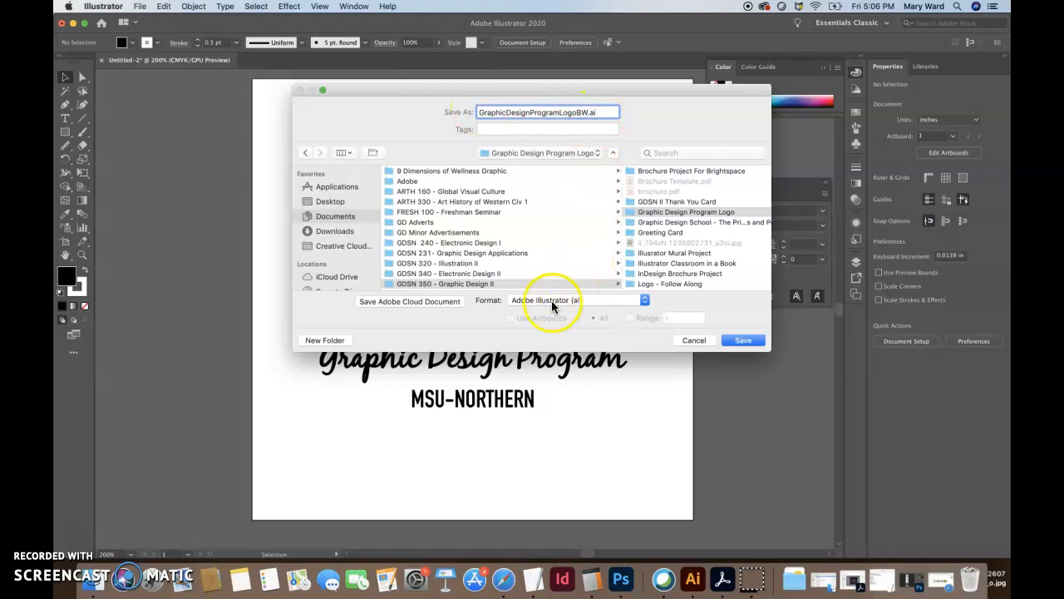
pyautogui.click(743, 340)
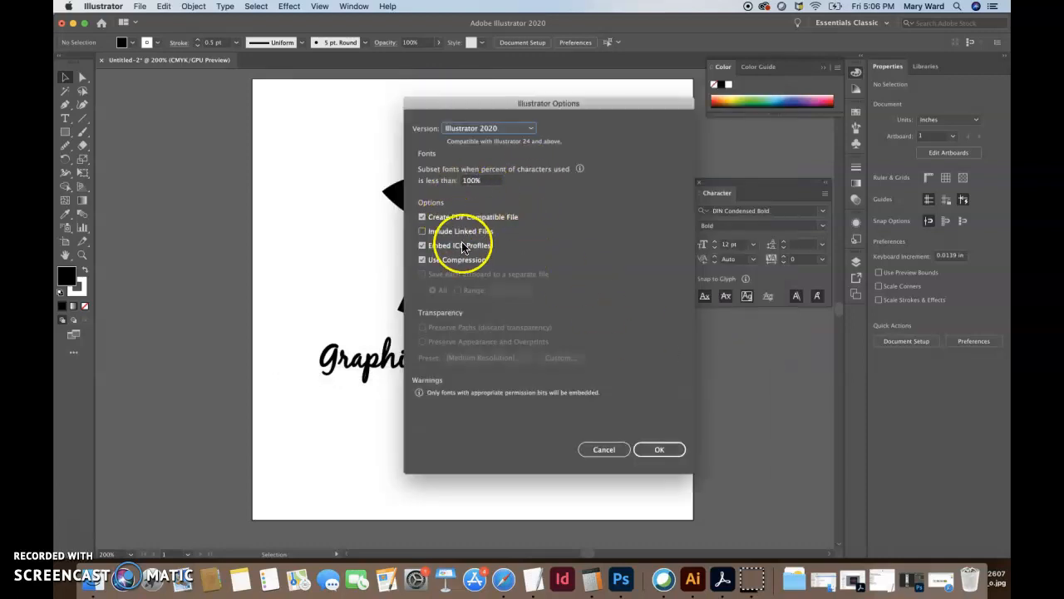
pyautogui.click(663, 450)
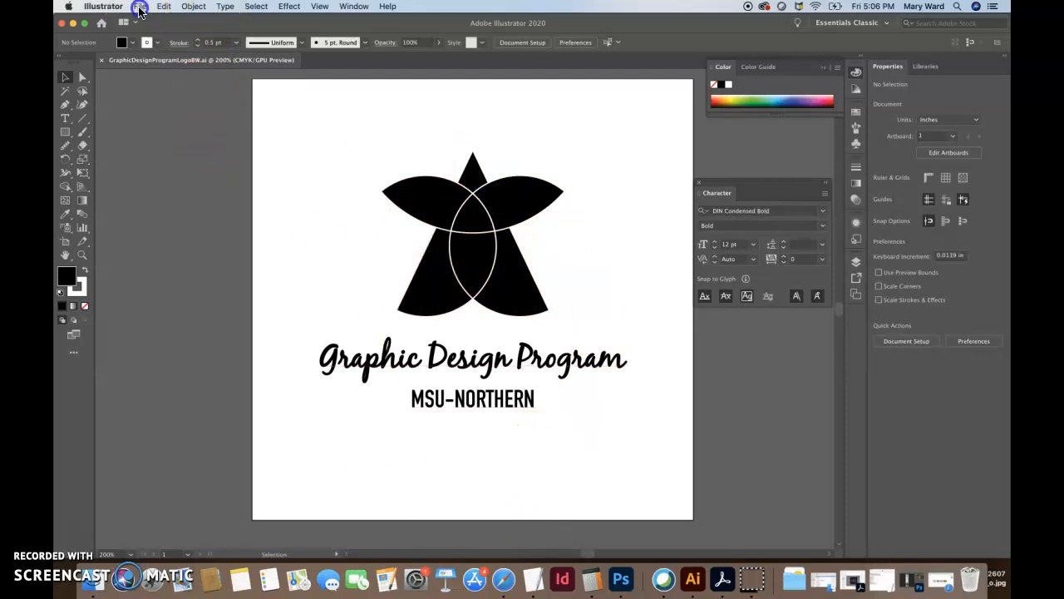
# Save GraphicDesignProgramLogoBW.eps as Illustrator EPS, Use Artboards unchecked, accepting the EPS options
pyautogui.click(163, 6)
pyautogui.moveTo(138, 7)
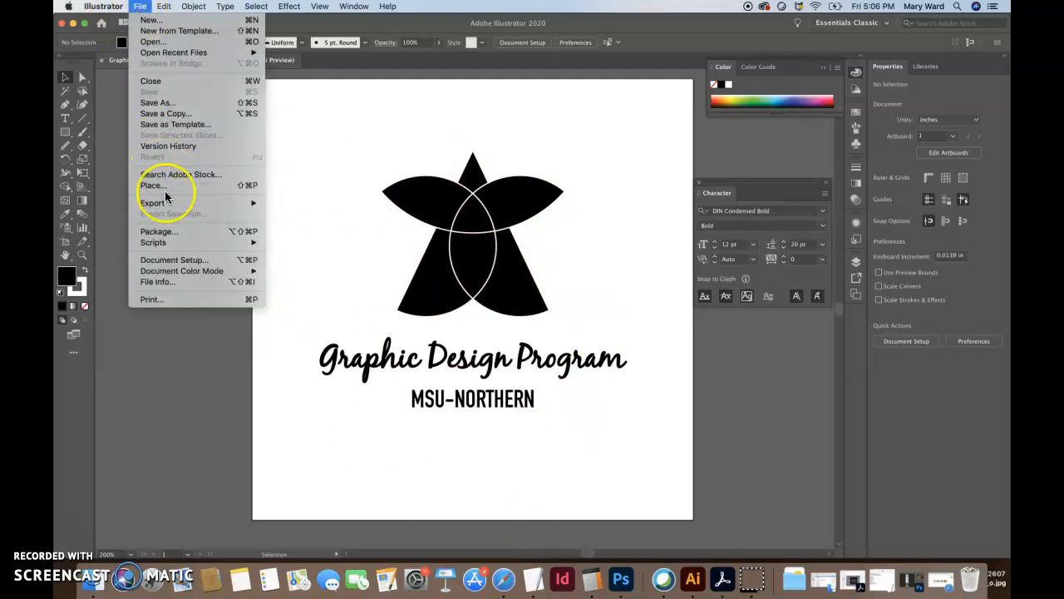
pyautogui.moveTo(176, 202)
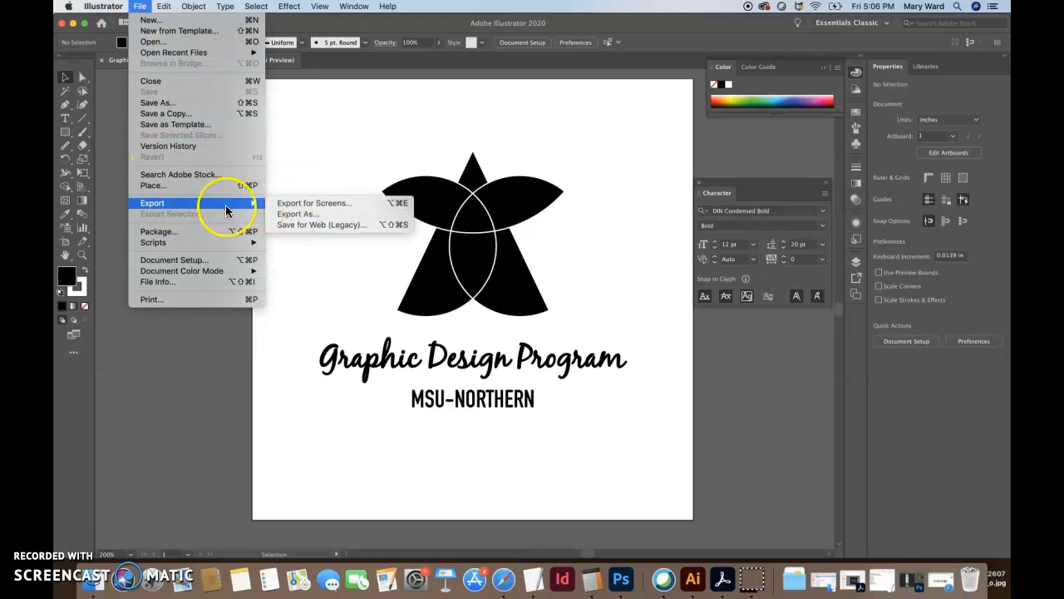
pyautogui.click(189, 103)
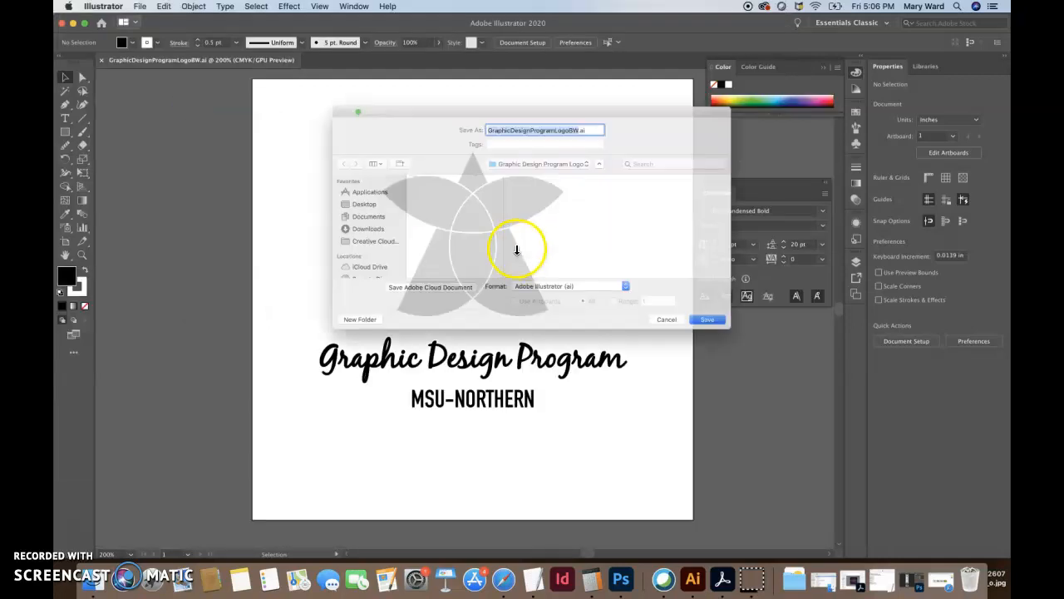
pyautogui.click(583, 300)
pyautogui.click(582, 310)
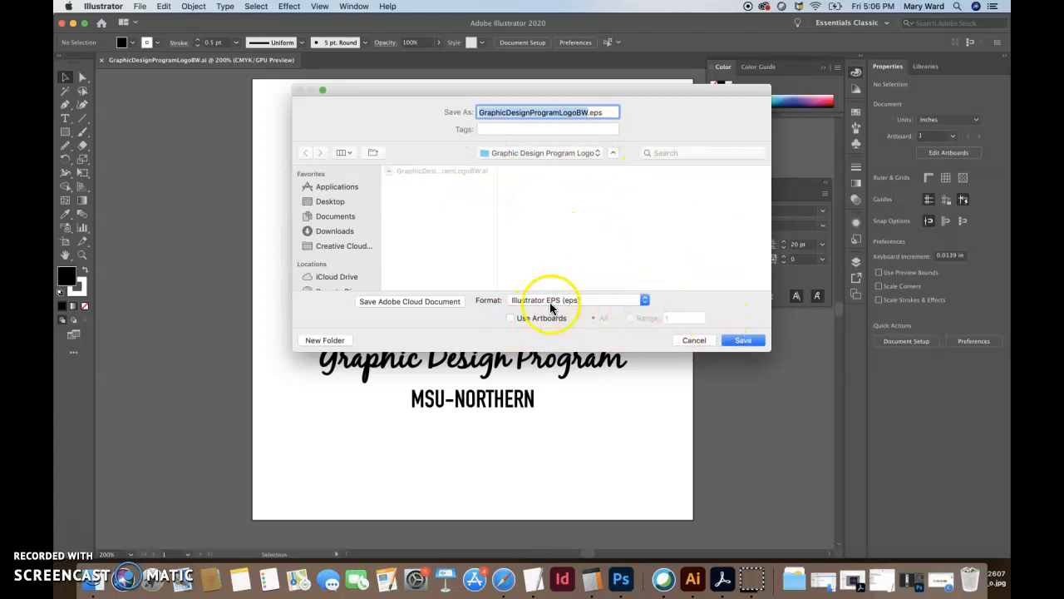
pyautogui.click(510, 318)
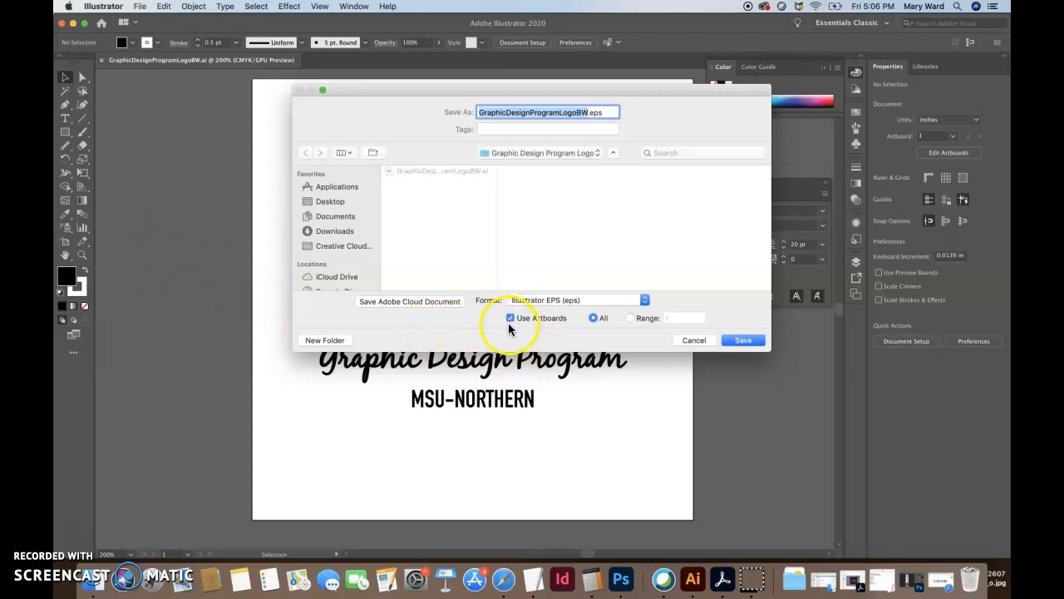
pyautogui.click(511, 318)
pyautogui.click(743, 341)
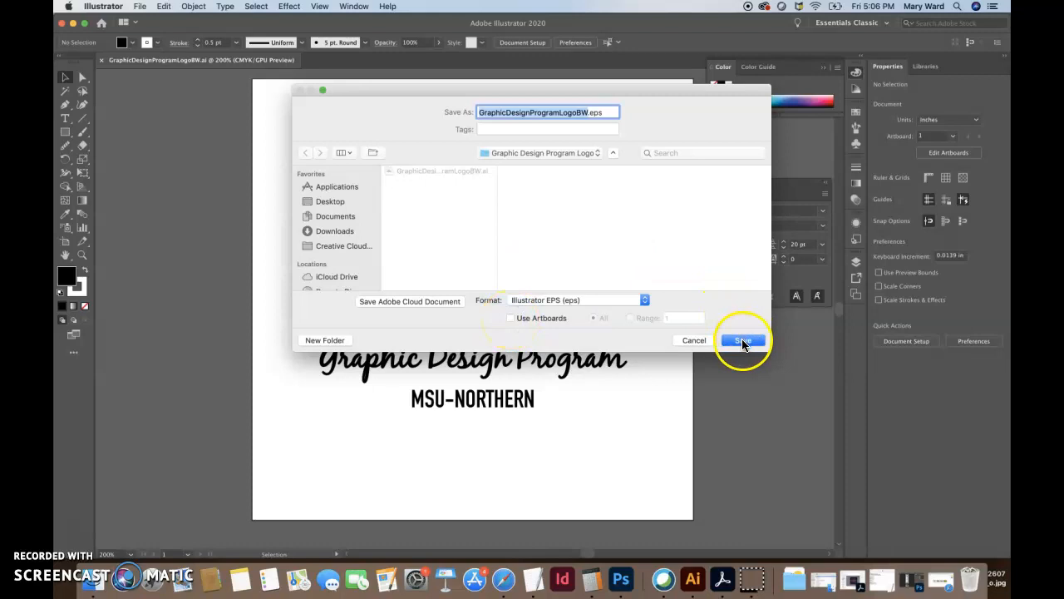
pyautogui.click(676, 451)
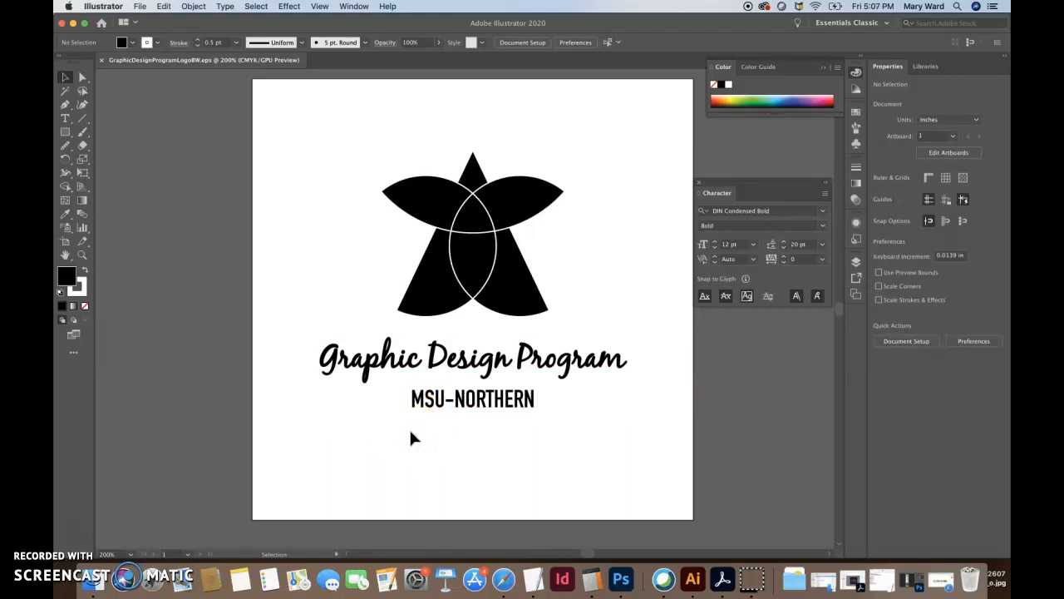
# Export the logo as a PNG file named GraphicDesignProgramLogoBW.png
pyautogui.click(140, 6)
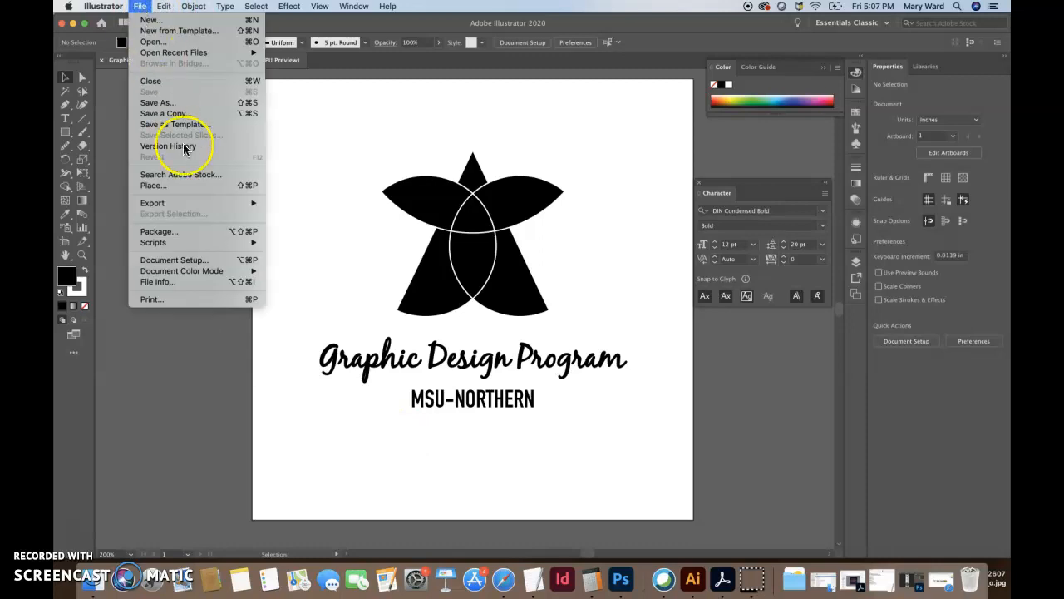
pyautogui.moveTo(195, 203)
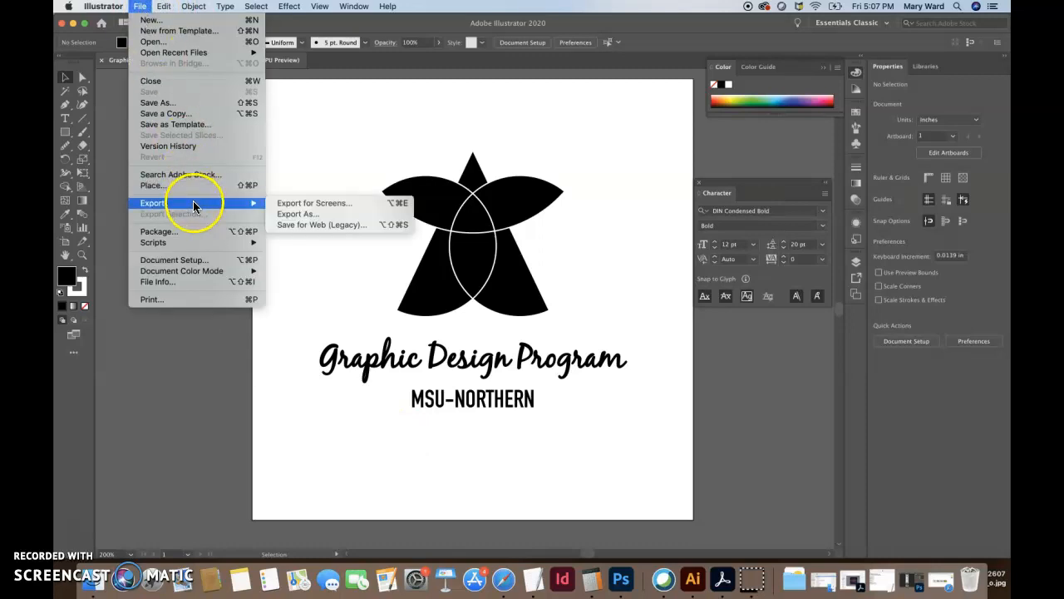
pyautogui.click(286, 212)
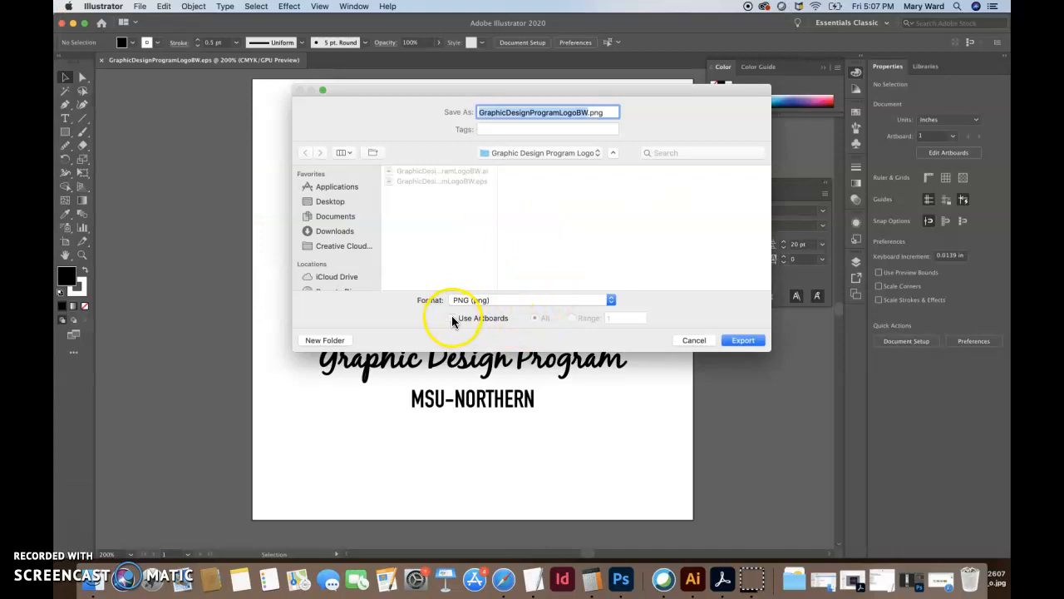
pyautogui.click(743, 343)
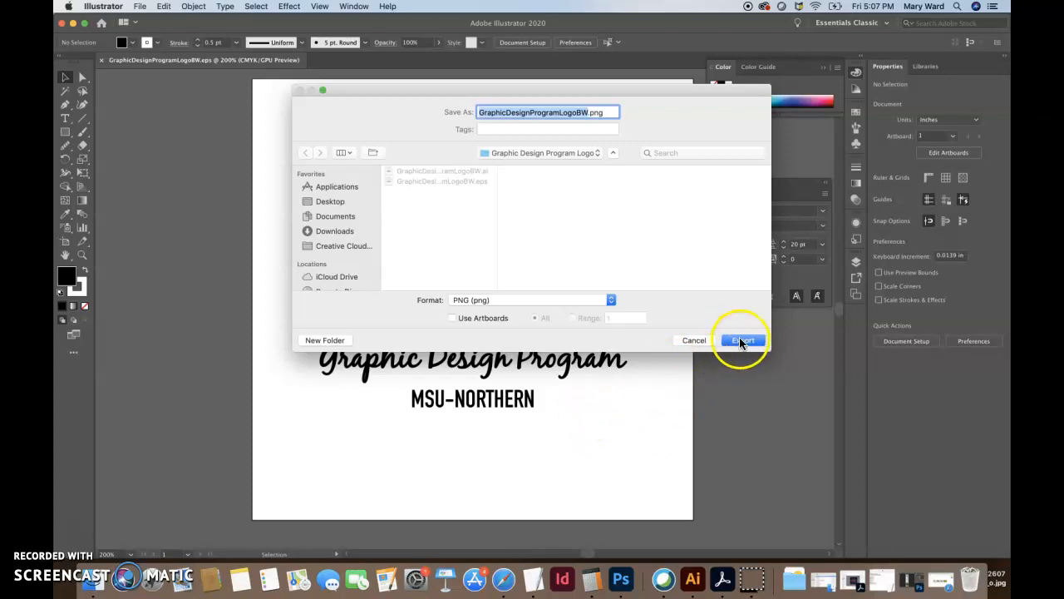
pyautogui.click(742, 341)
# In PNG Options, set resolution to High (300 ppi) and confirm the export
pyautogui.click(538, 286)
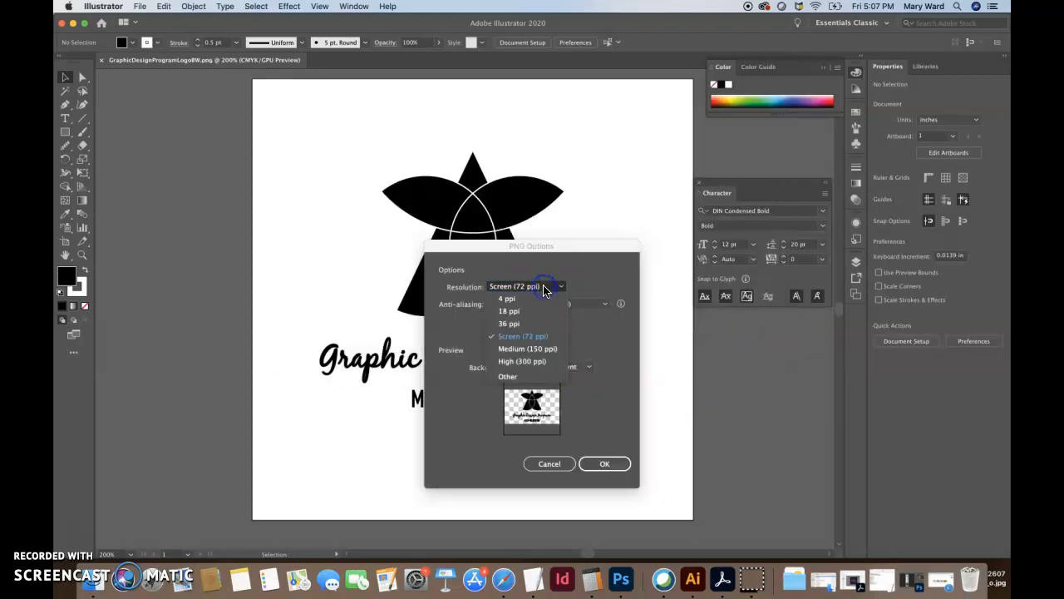
pyautogui.click(532, 360)
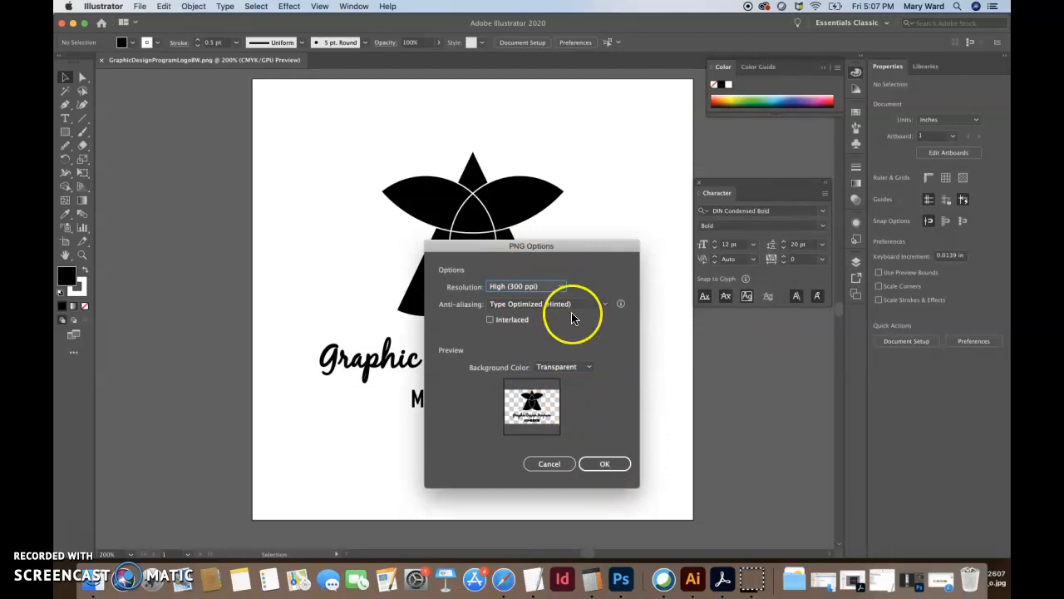
pyautogui.click(554, 286)
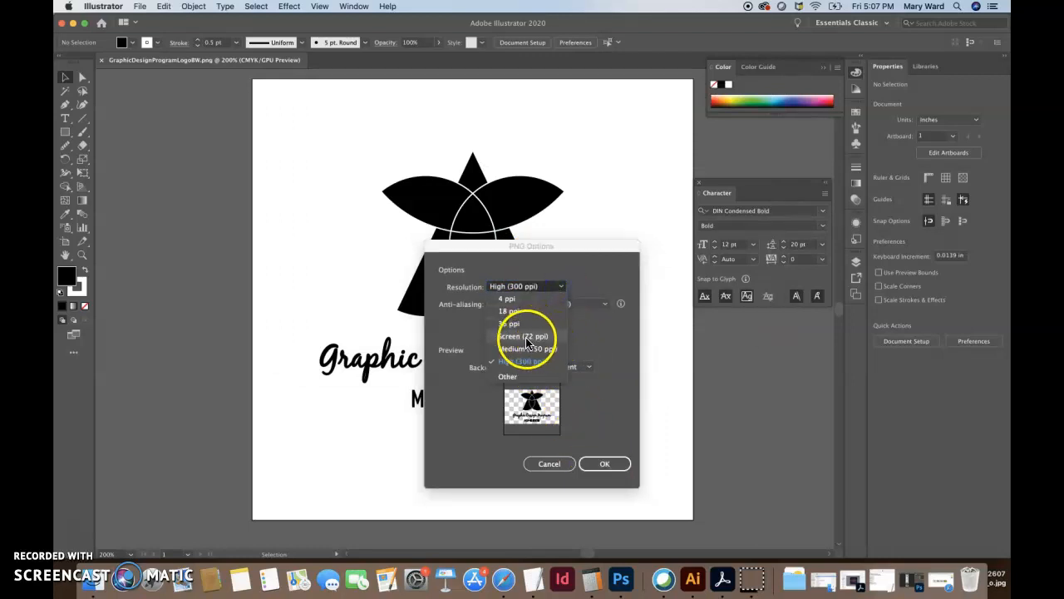
pyautogui.click(592, 459)
pyautogui.click(592, 460)
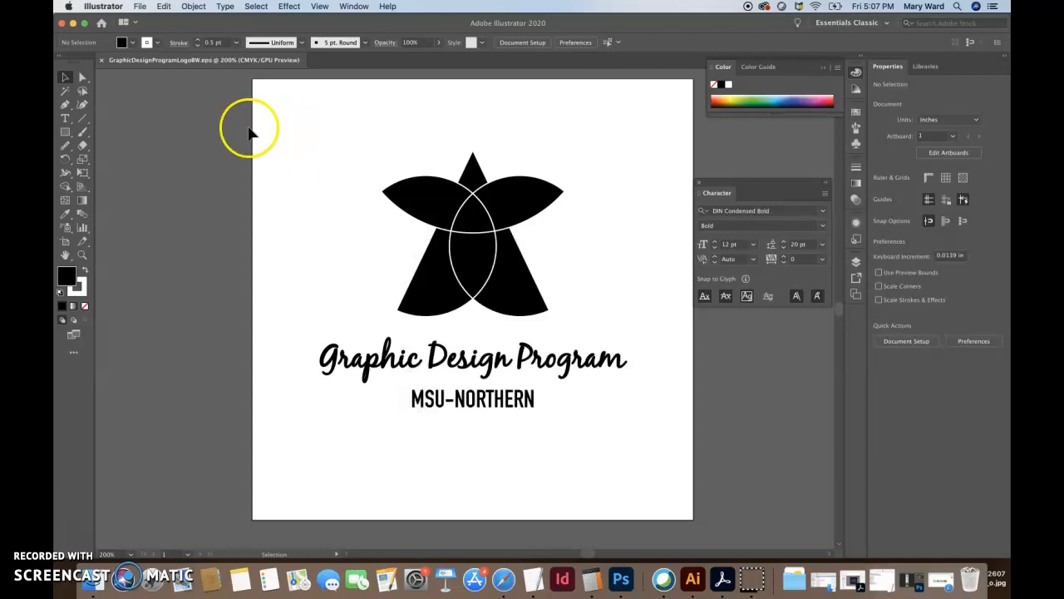
# Export the logo as JPEG GraphicDesignProgramLogoBW.jpg, limited to the artboard
pyautogui.click(139, 6)
pyautogui.moveTo(170, 202)
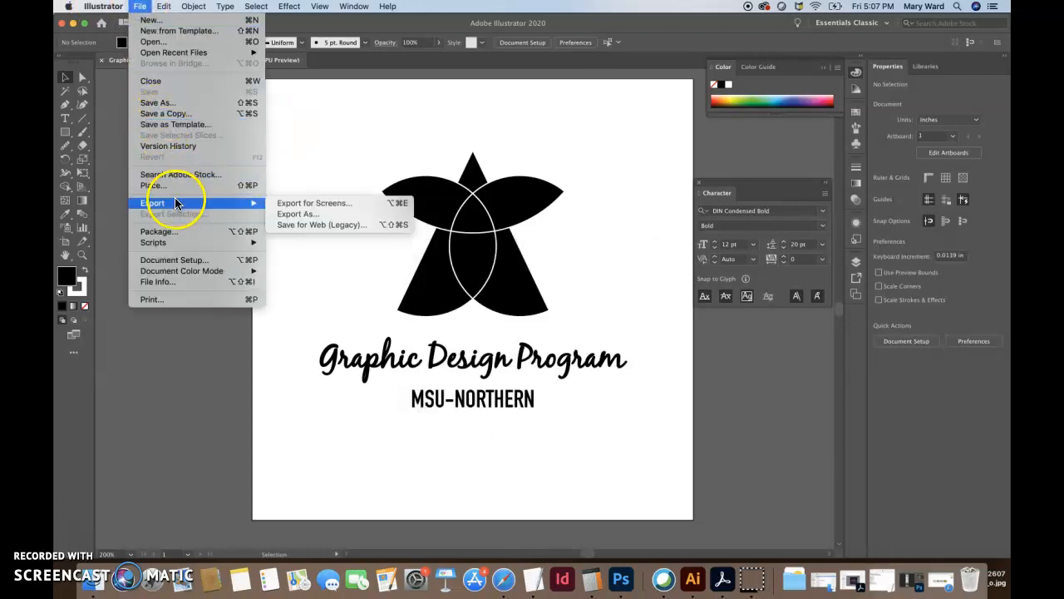
pyautogui.click(290, 212)
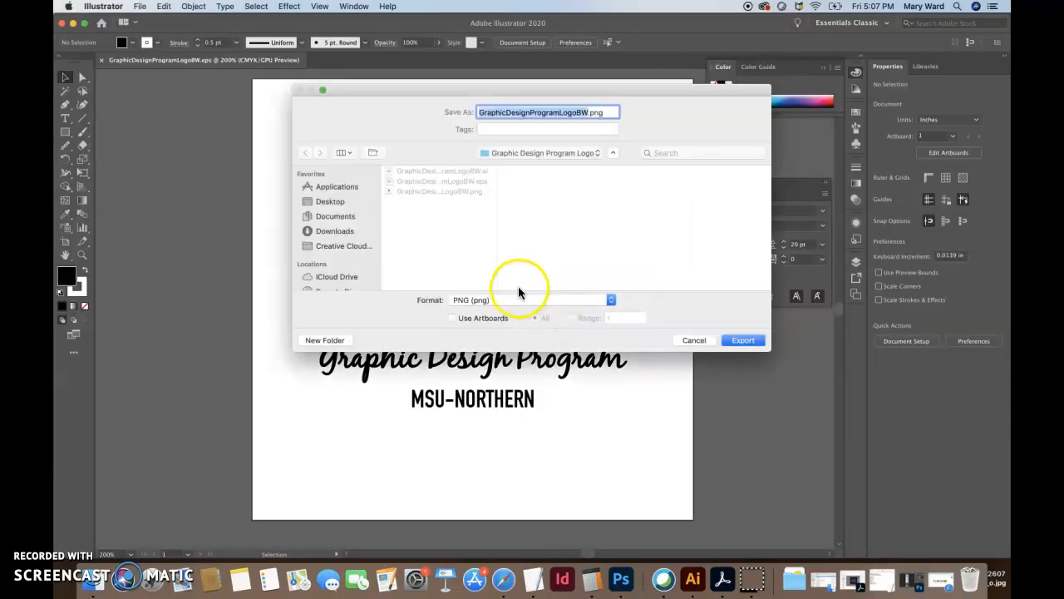
pyautogui.click(517, 298)
pyautogui.click(517, 375)
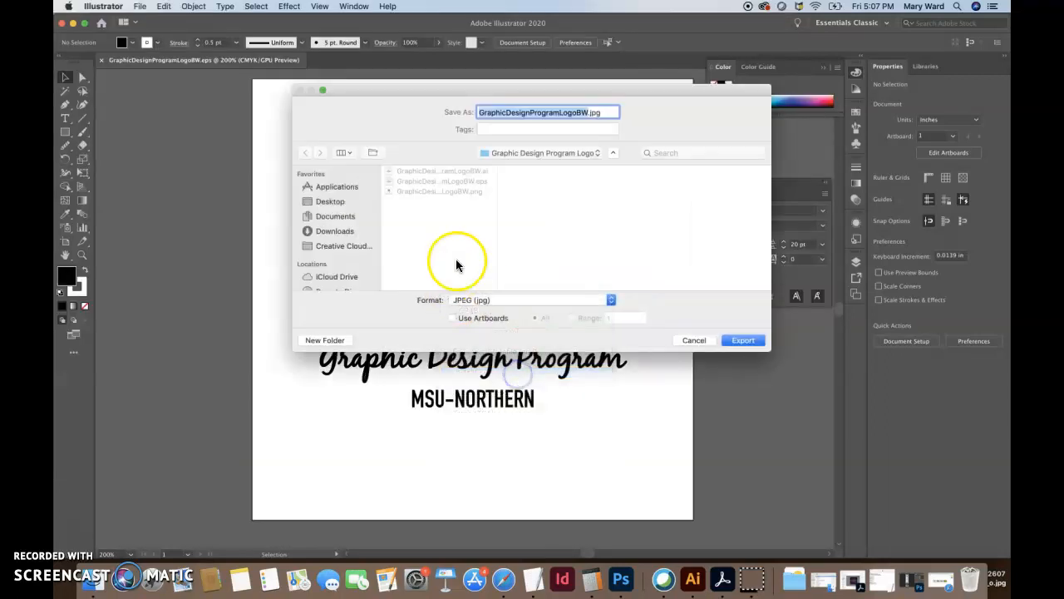
pyautogui.click(736, 346)
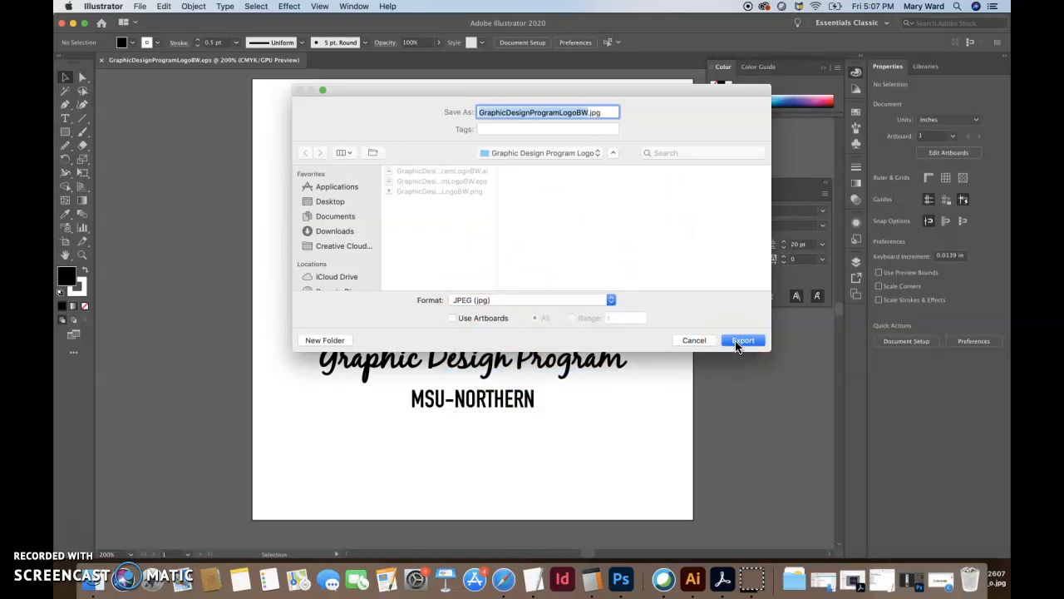
pyautogui.click(453, 317)
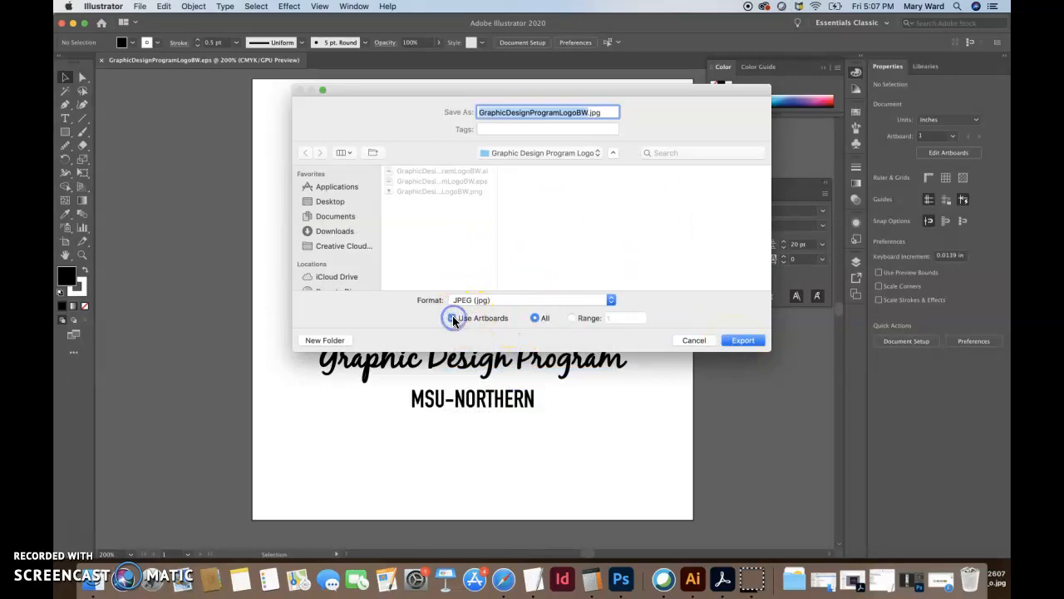
pyautogui.click(740, 340)
# In JPEG Options, set quality to 10 and resolution to High (300 ppi), then confirm
pyautogui.click(562, 296)
pyautogui.moveTo(517, 294); pyautogui.dragTo(569, 295)
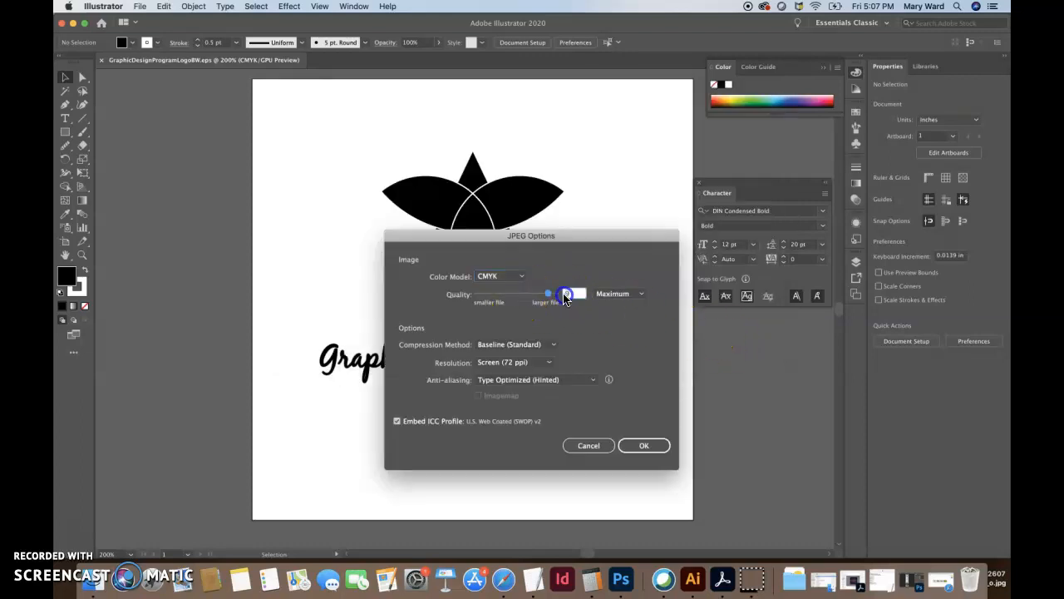
pyautogui.click(550, 363)
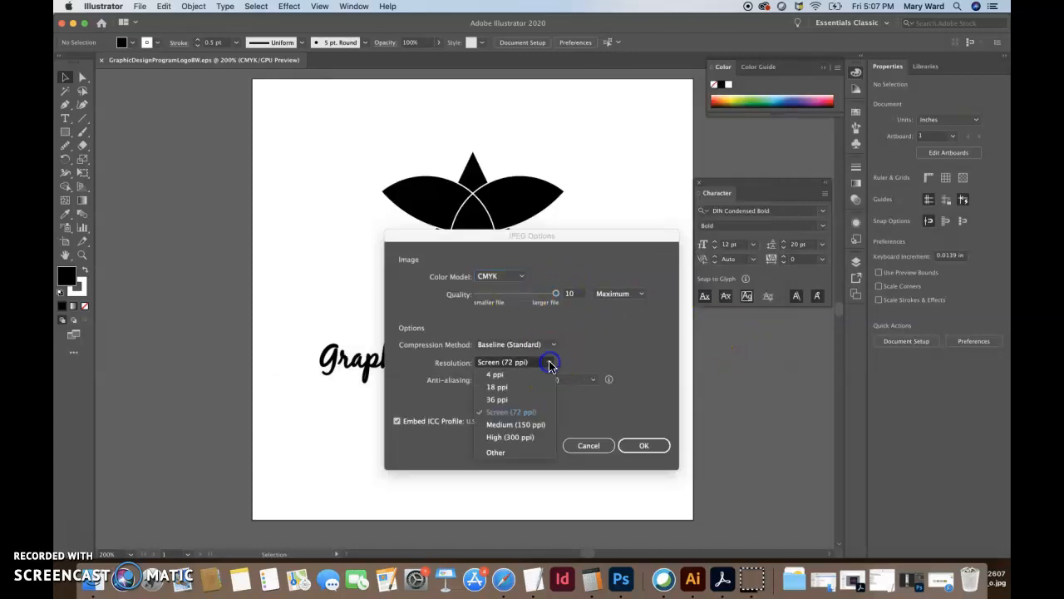
pyautogui.click(529, 438)
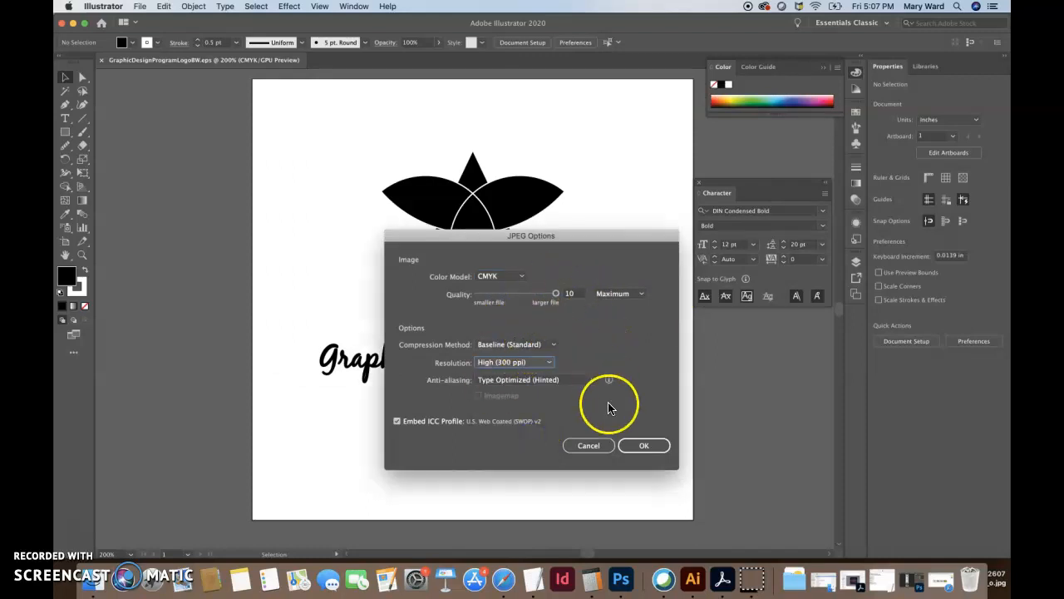
pyautogui.click(645, 447)
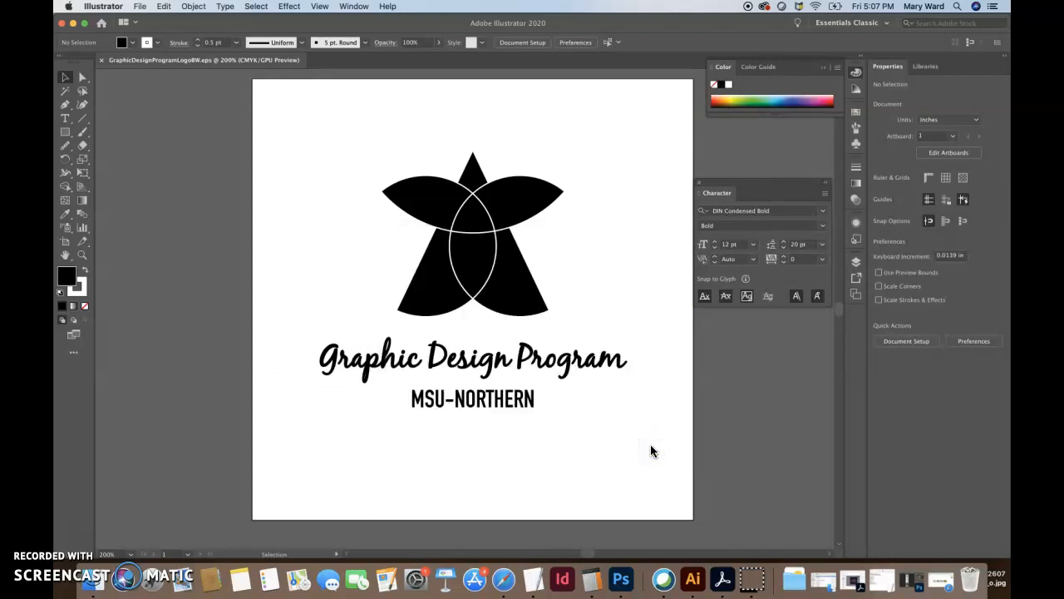